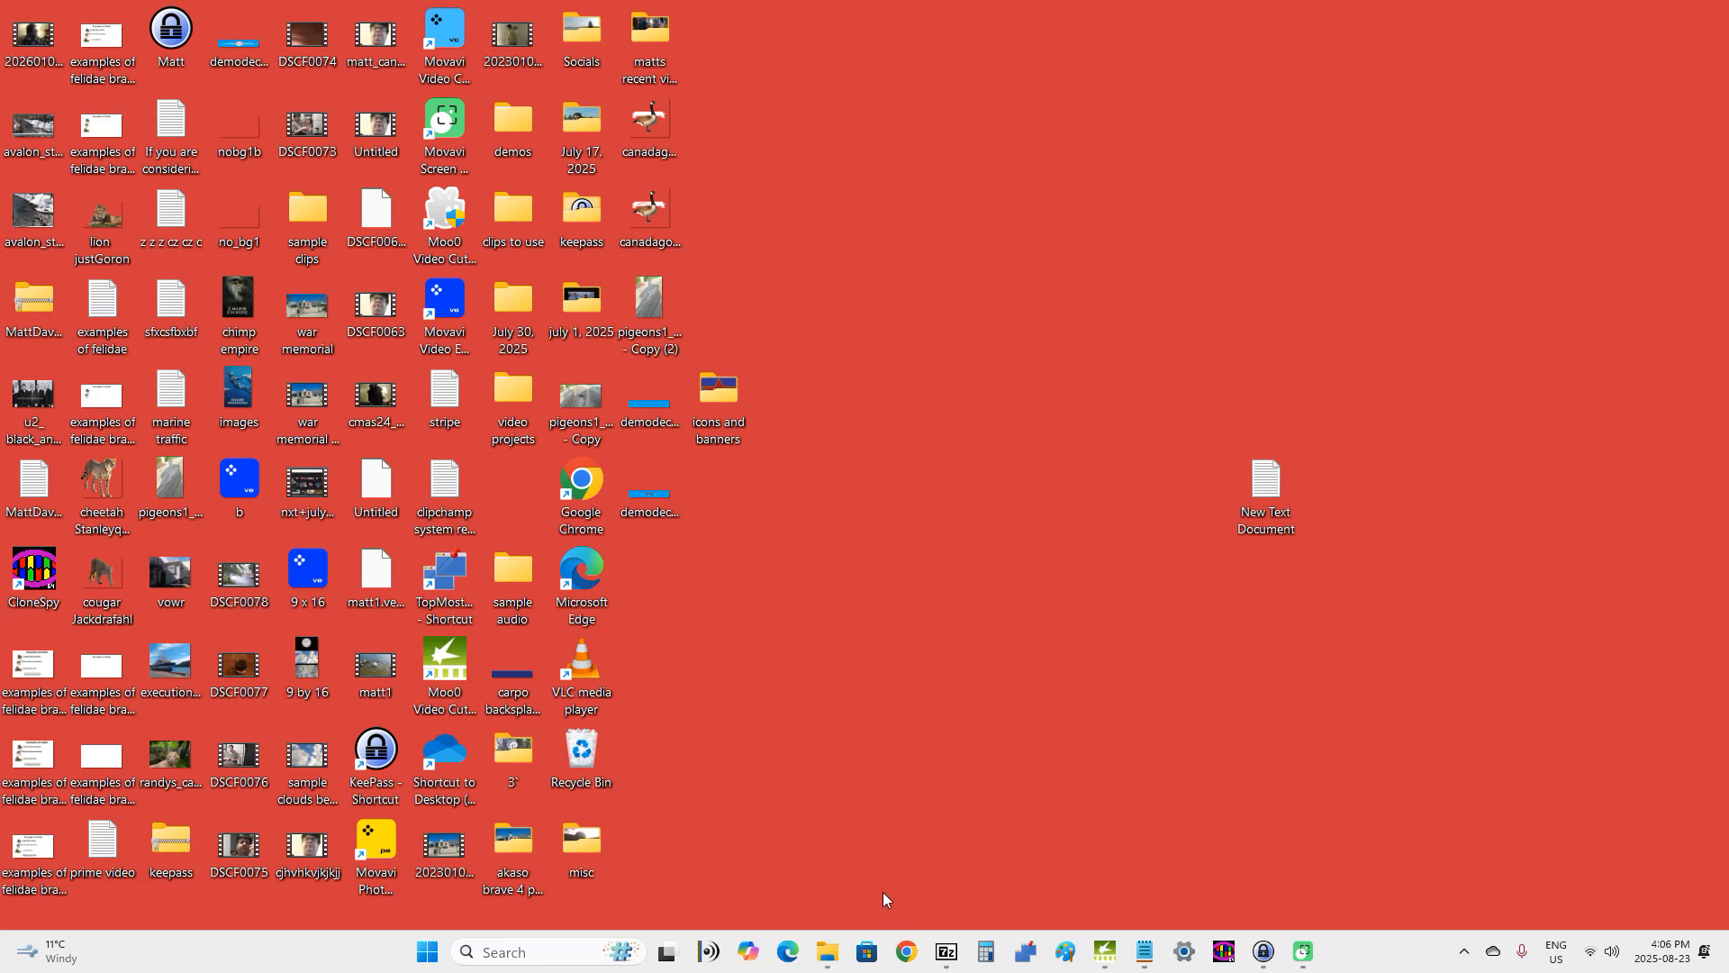
# Open the Clipchamp website in Google Chrome and sign in with the saved Microsoft account
pyautogui.click(900, 954)
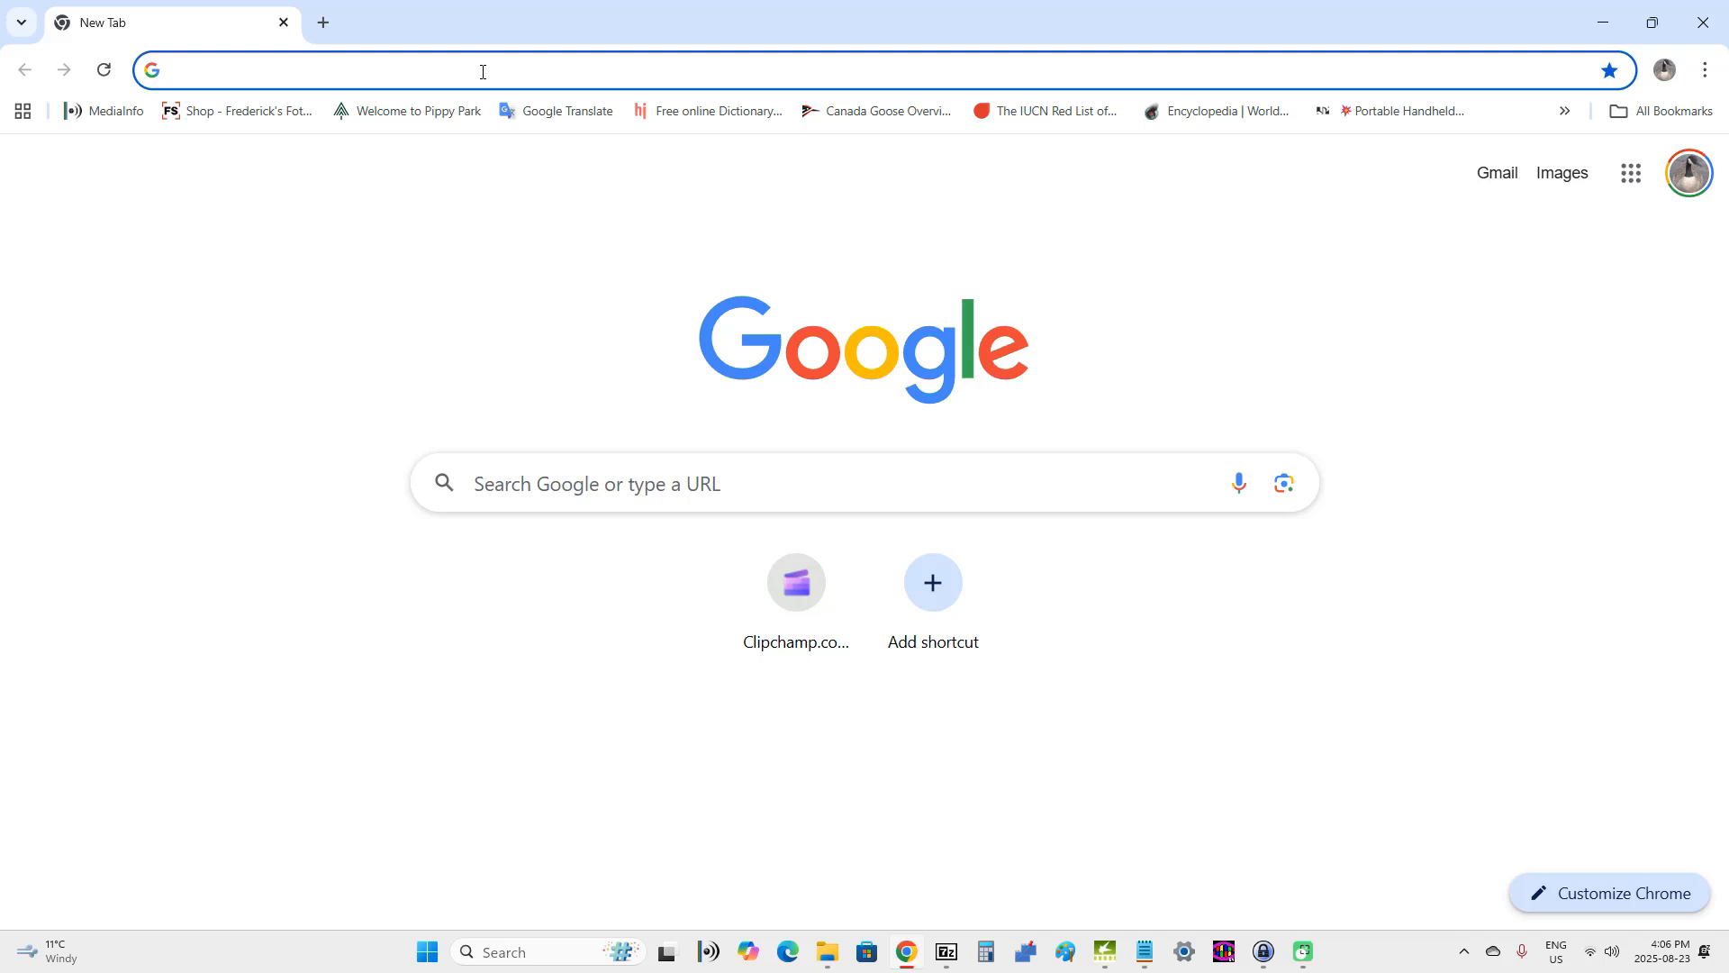
pyautogui.click(796, 605)
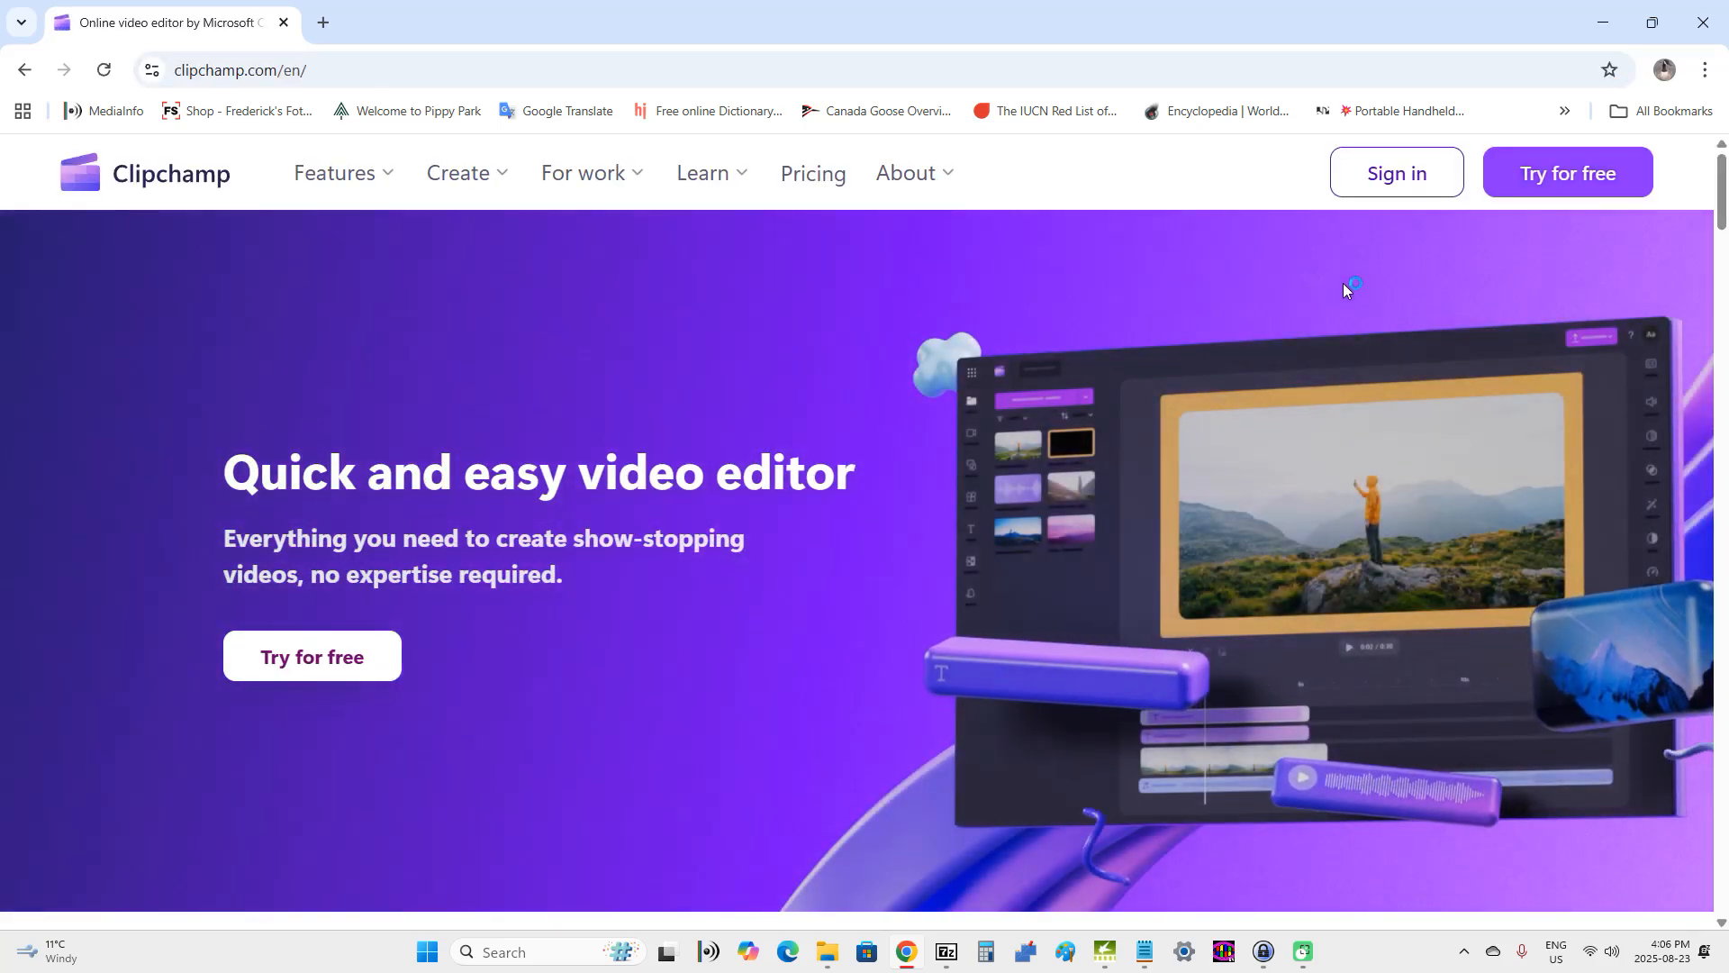
pyautogui.click(1415, 177)
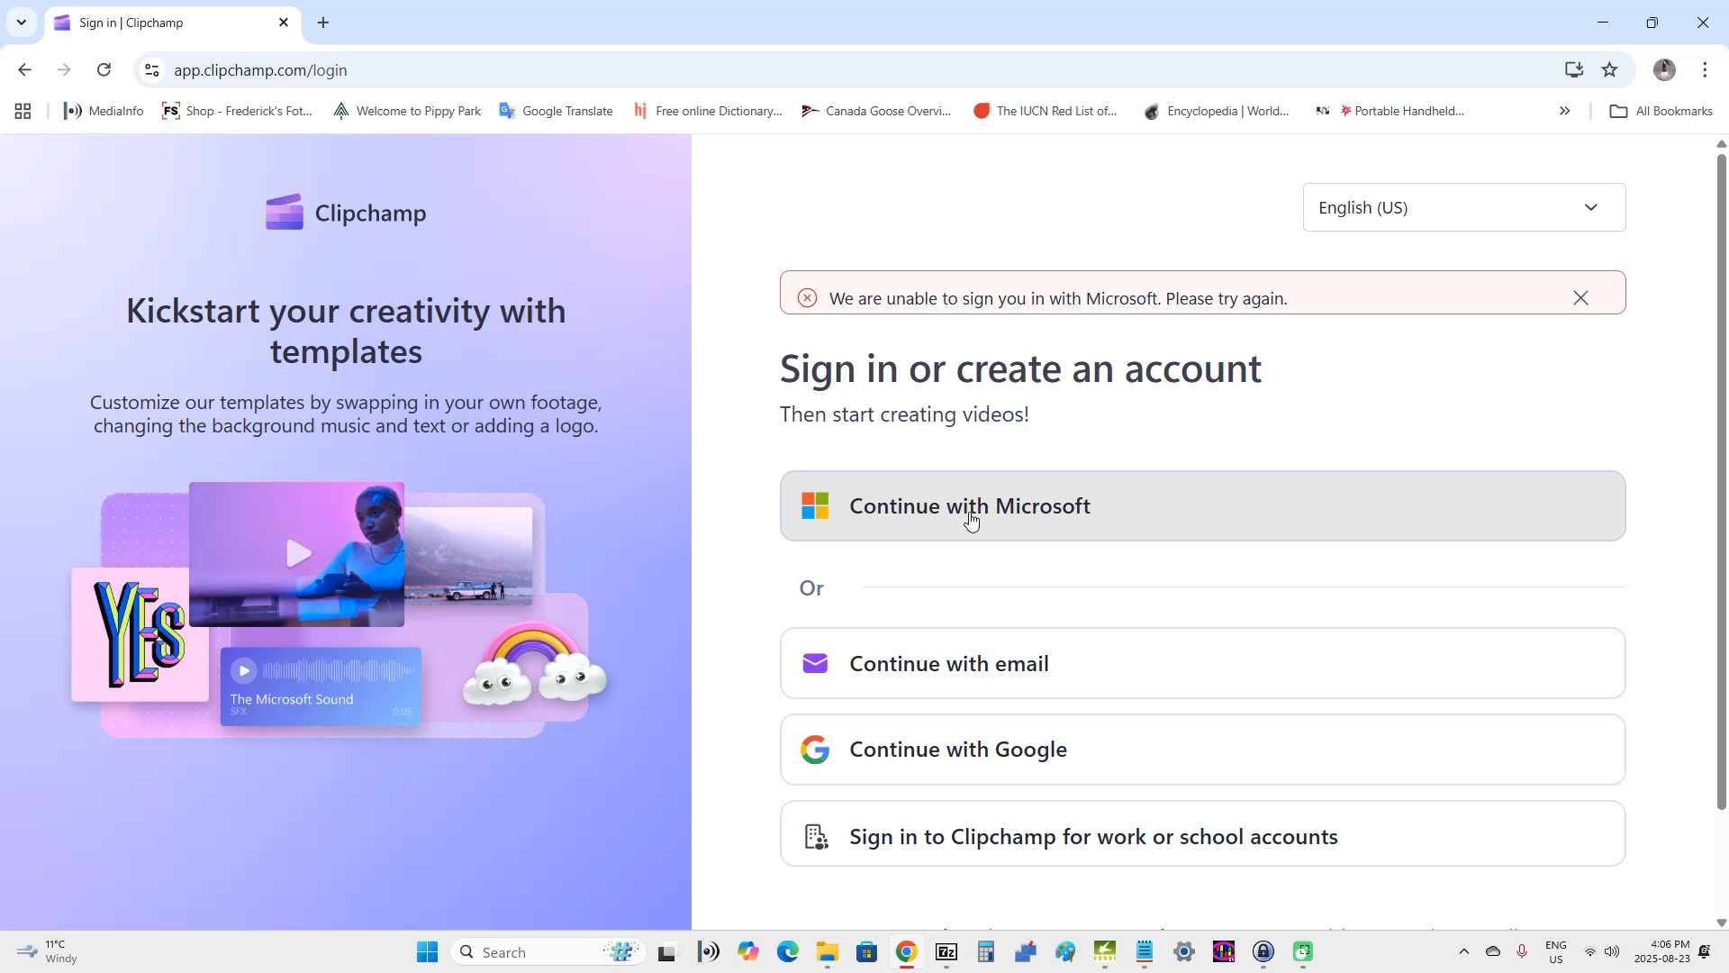
pyautogui.click(981, 515)
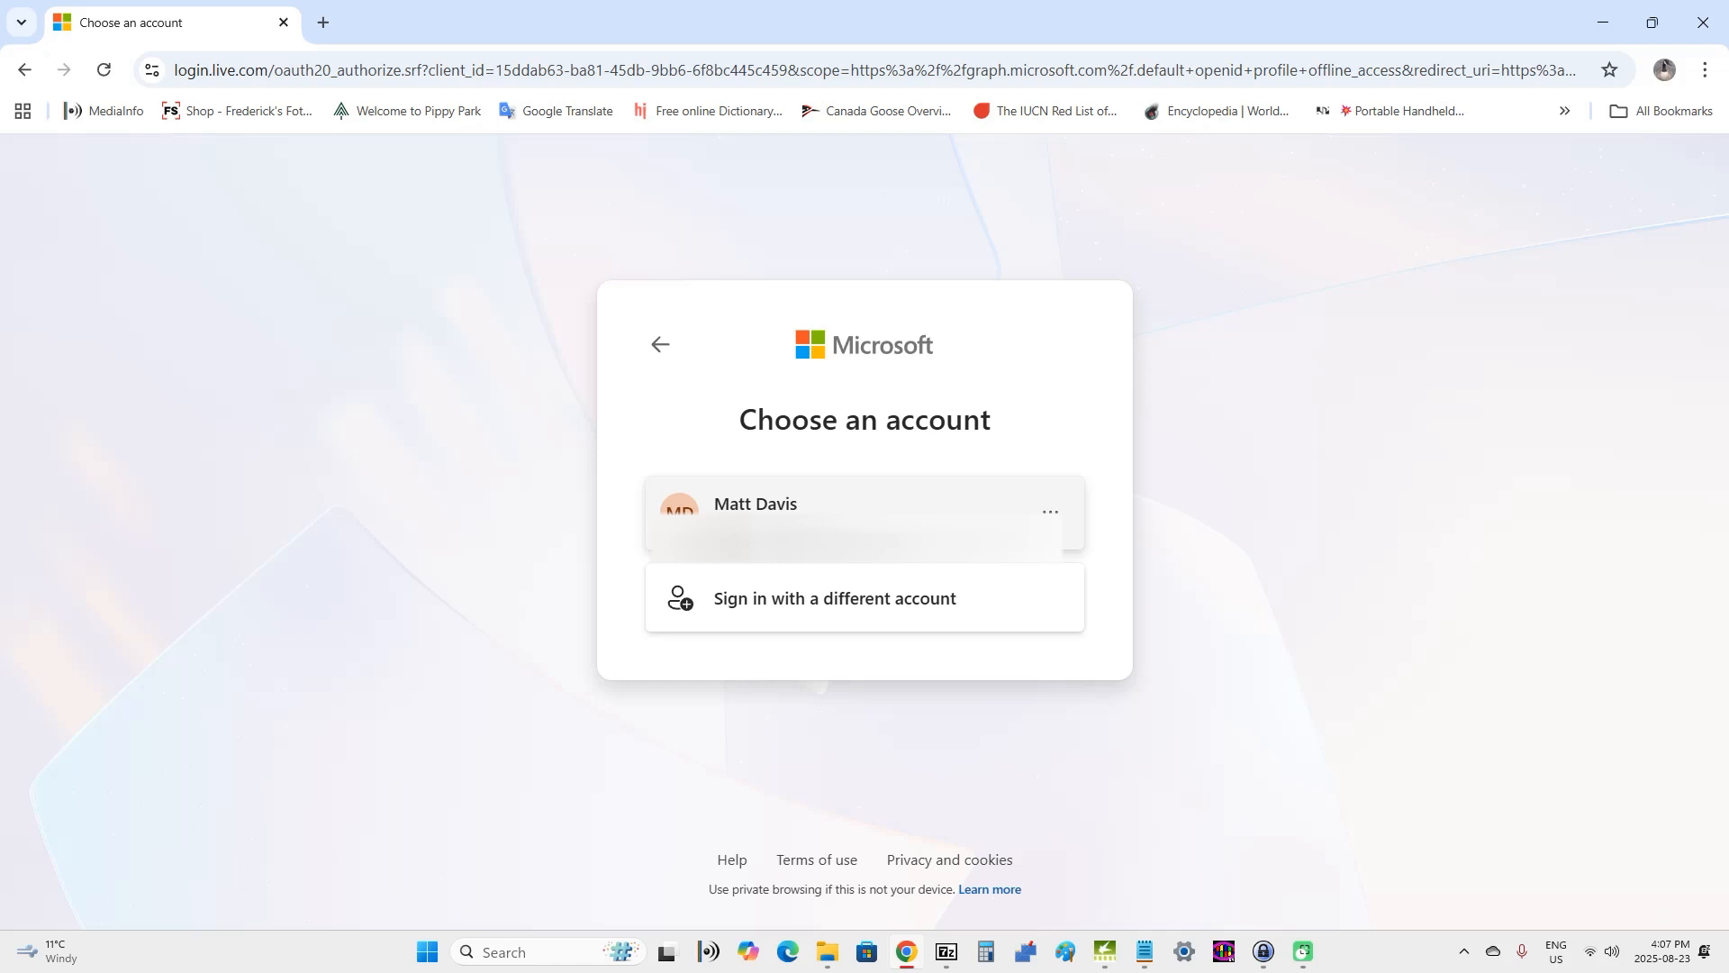
pyautogui.click(814, 518)
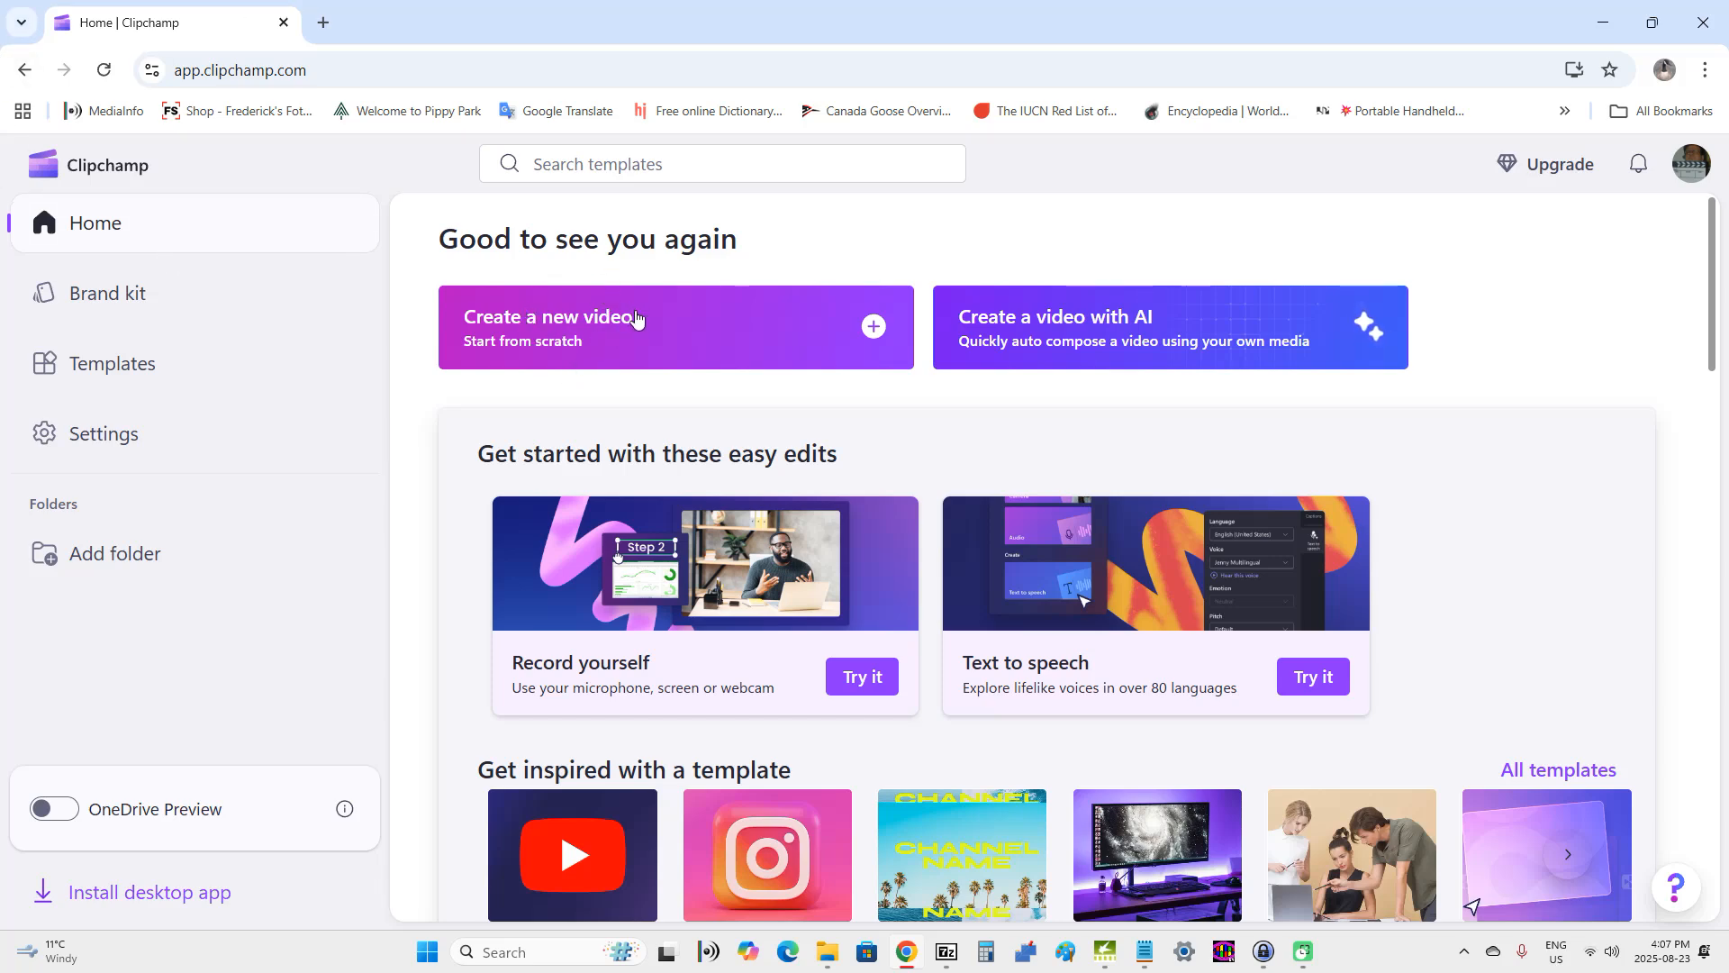
# Create a new video from scratch, title it "black overlay filter" and choose the Wide 16:9 aspect ratio
pyautogui.click(567, 332)
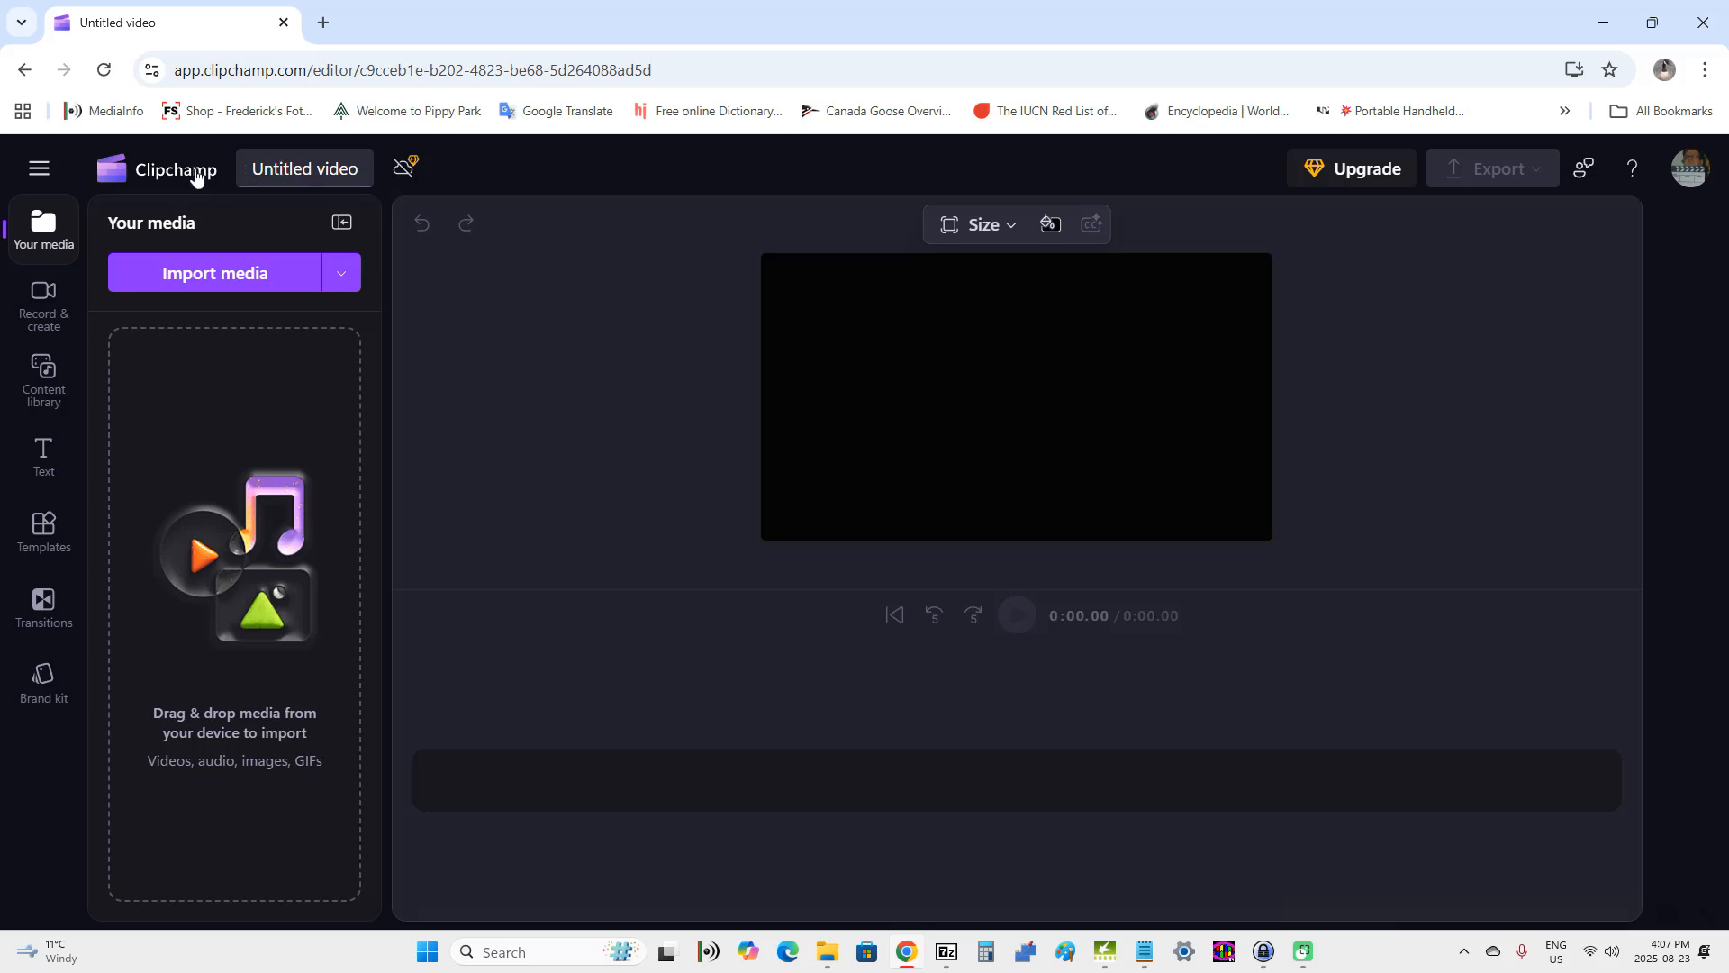
pyautogui.click(257, 171)
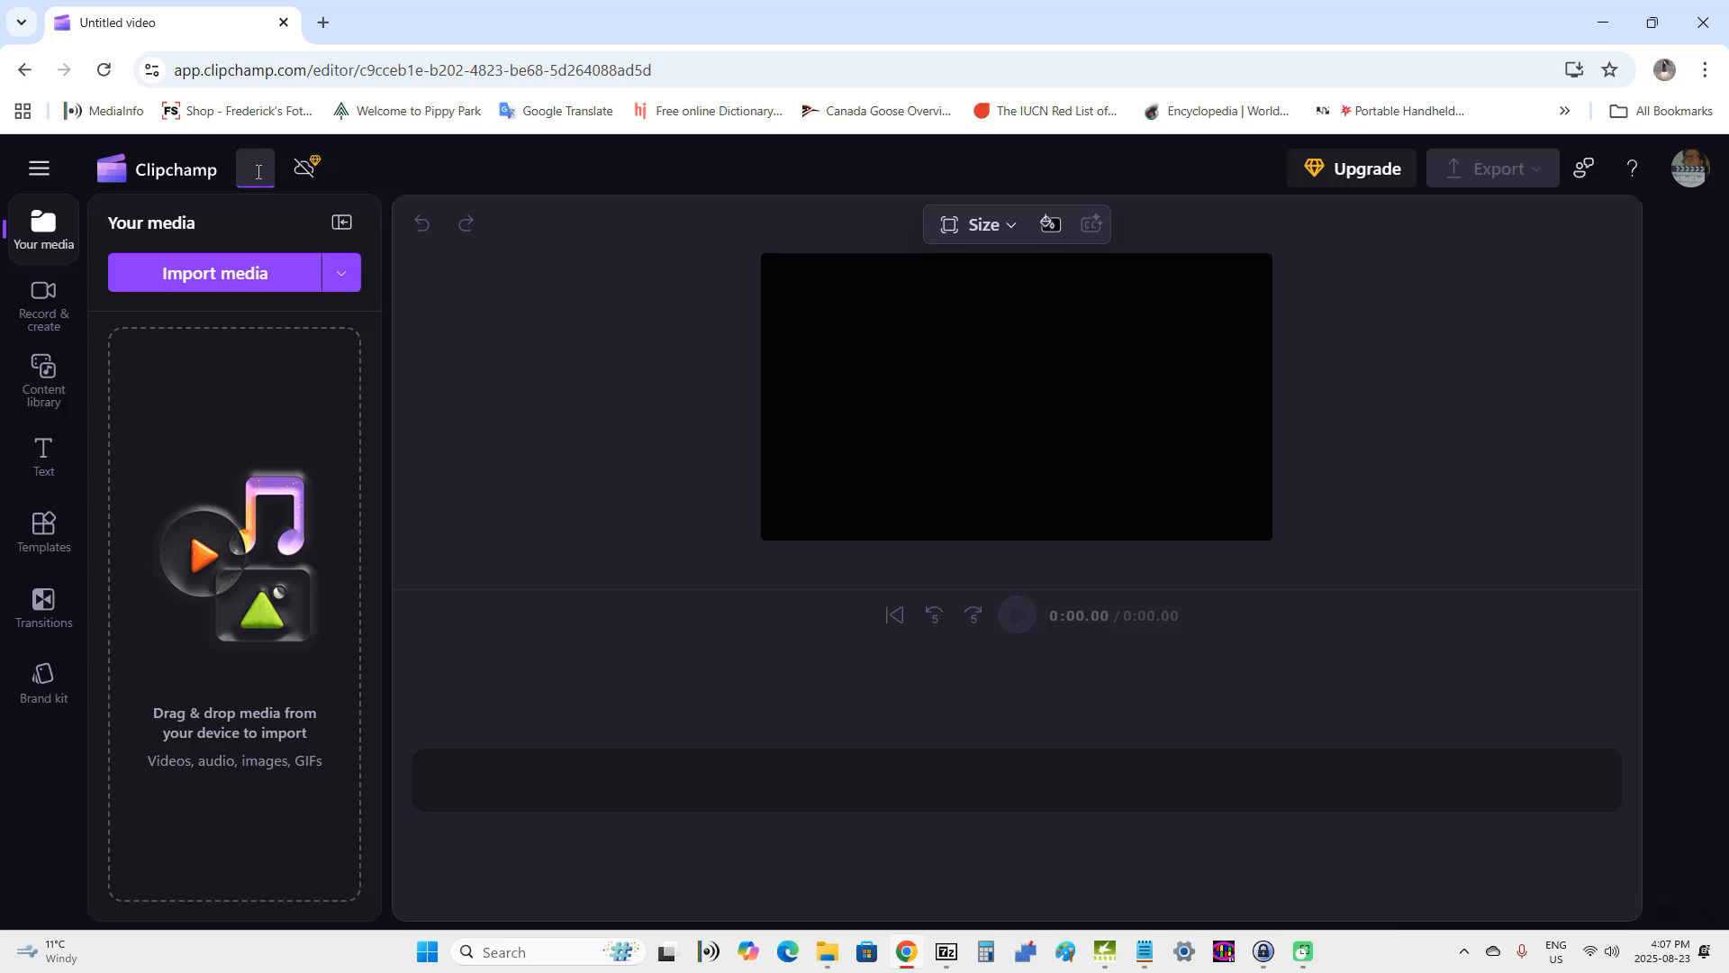
pyautogui.write('black ov')
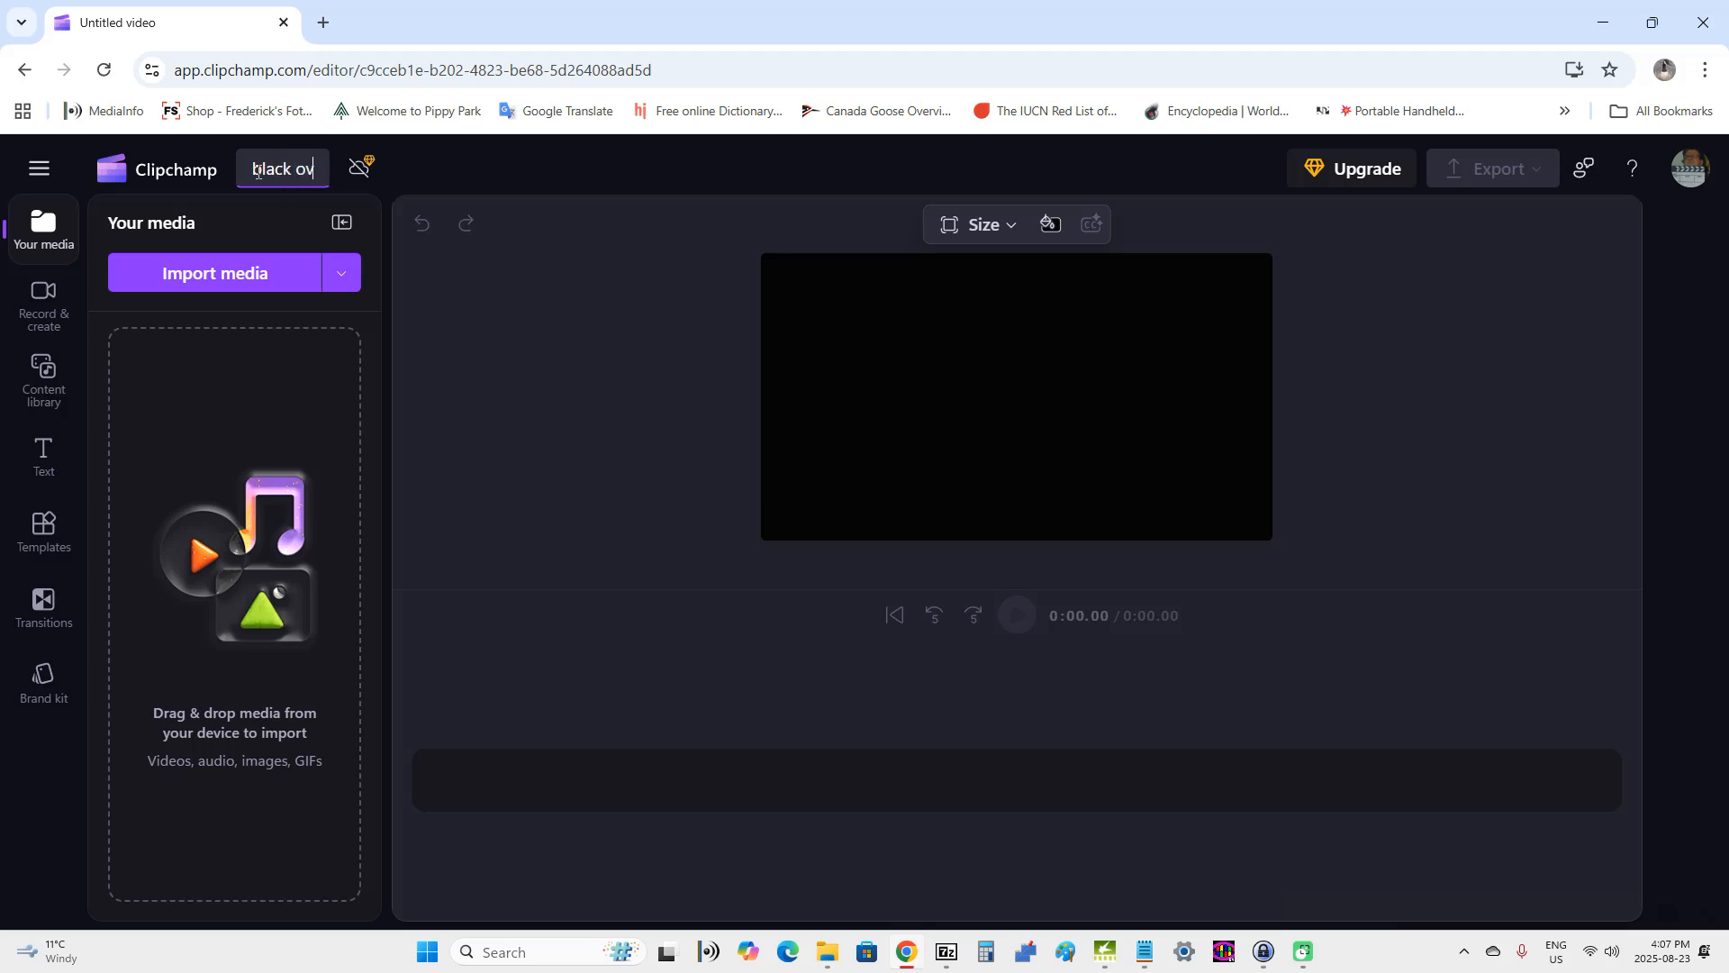
pyautogui.write('erlay ')
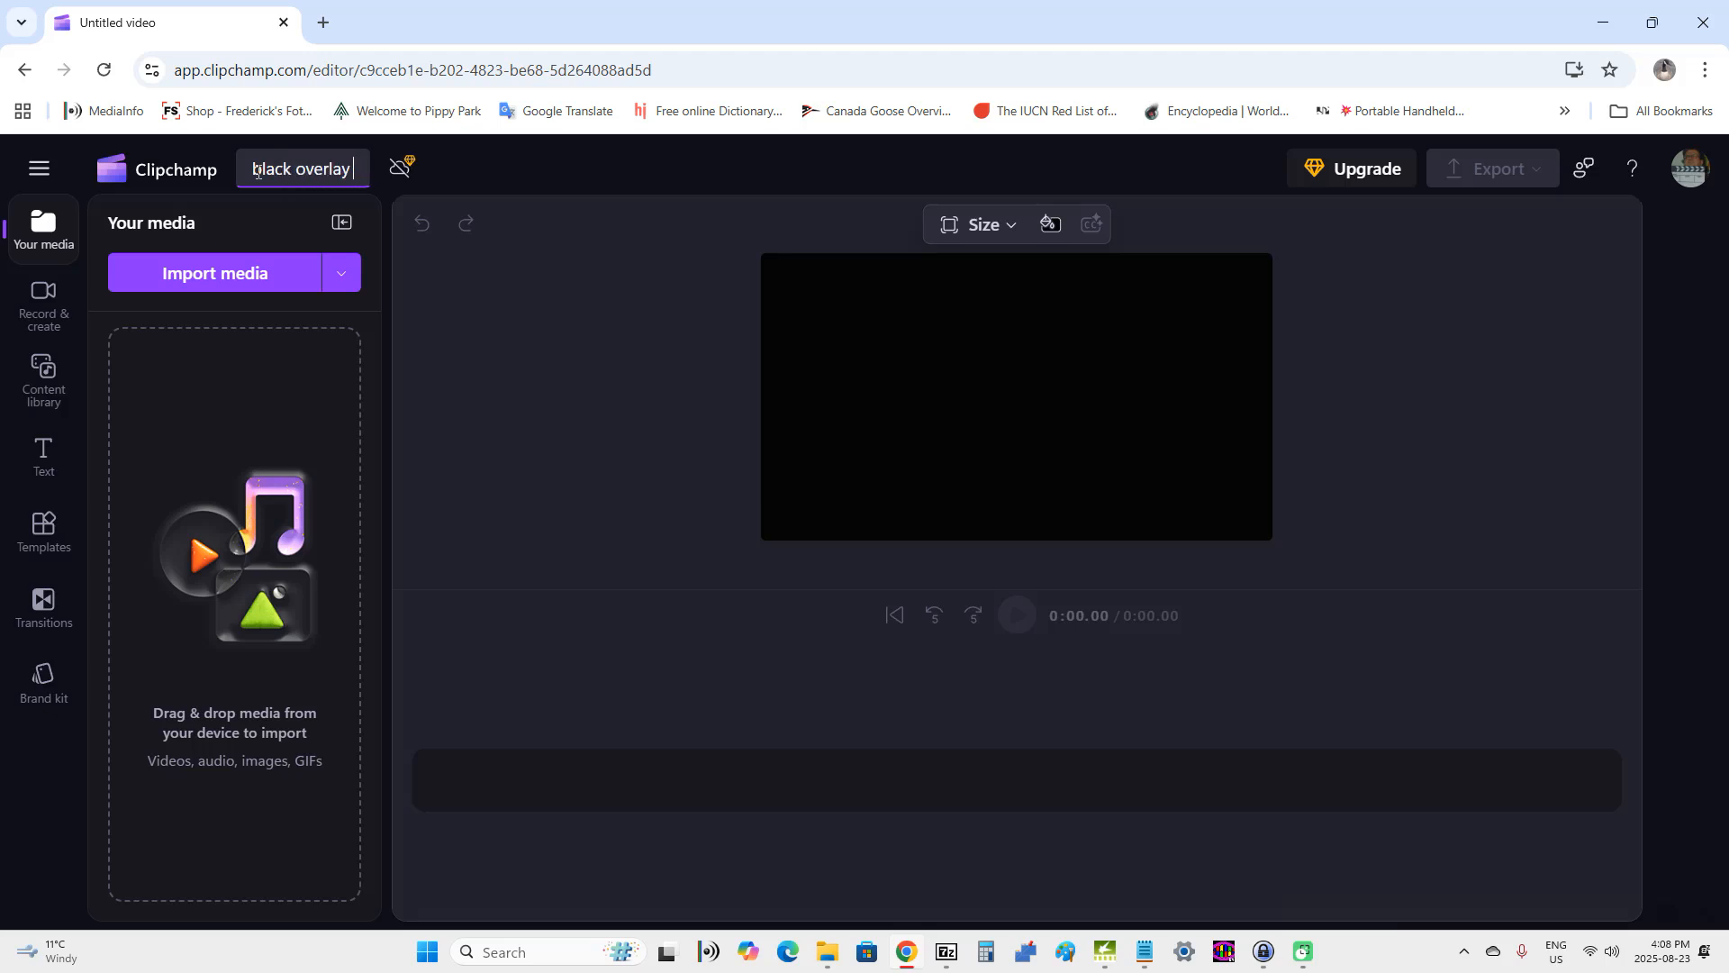
pyautogui.write('filter')
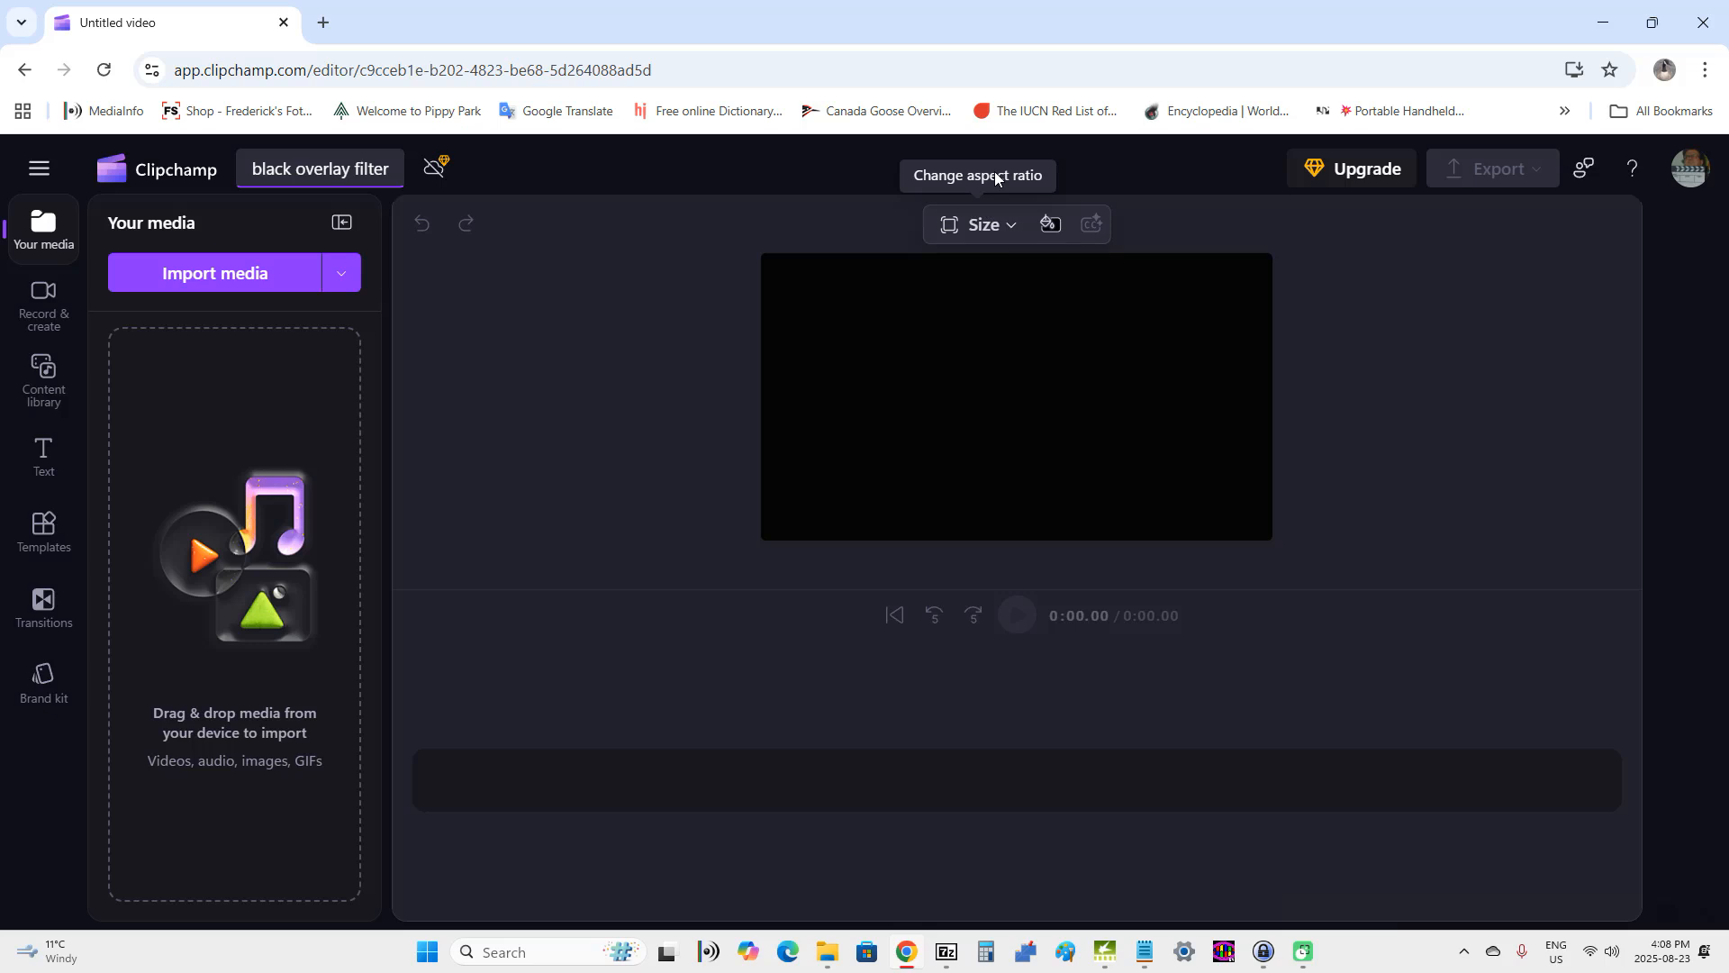
pyautogui.click(1010, 231)
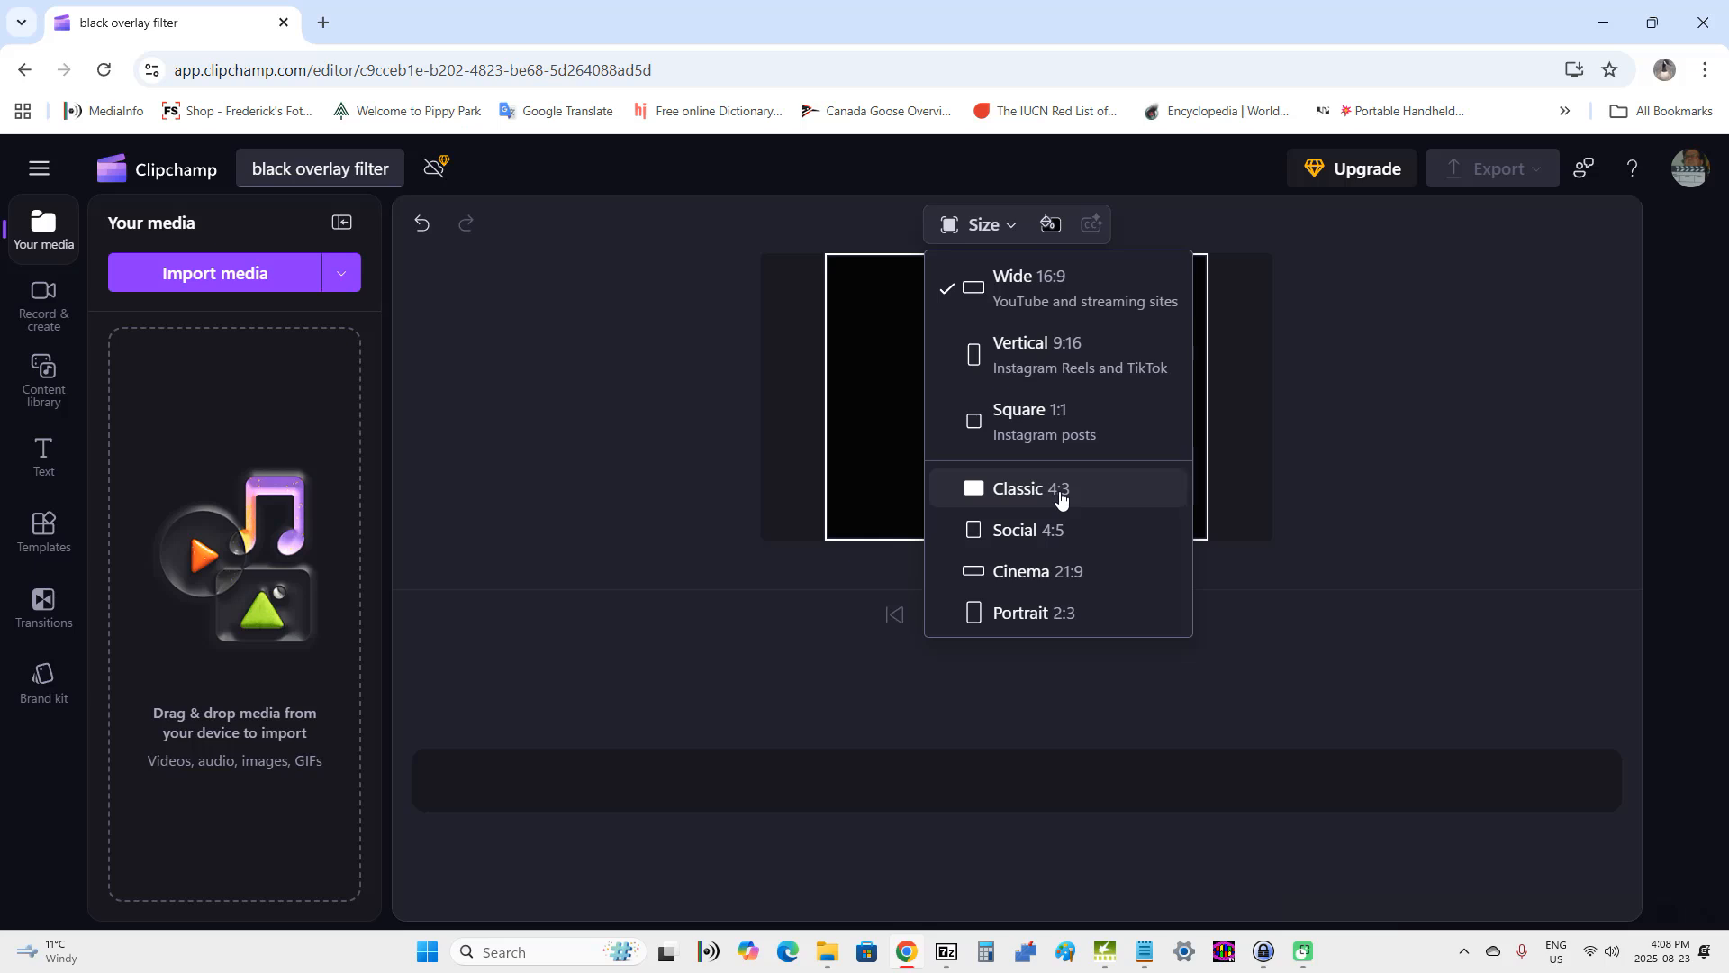
pyautogui.click(1030, 288)
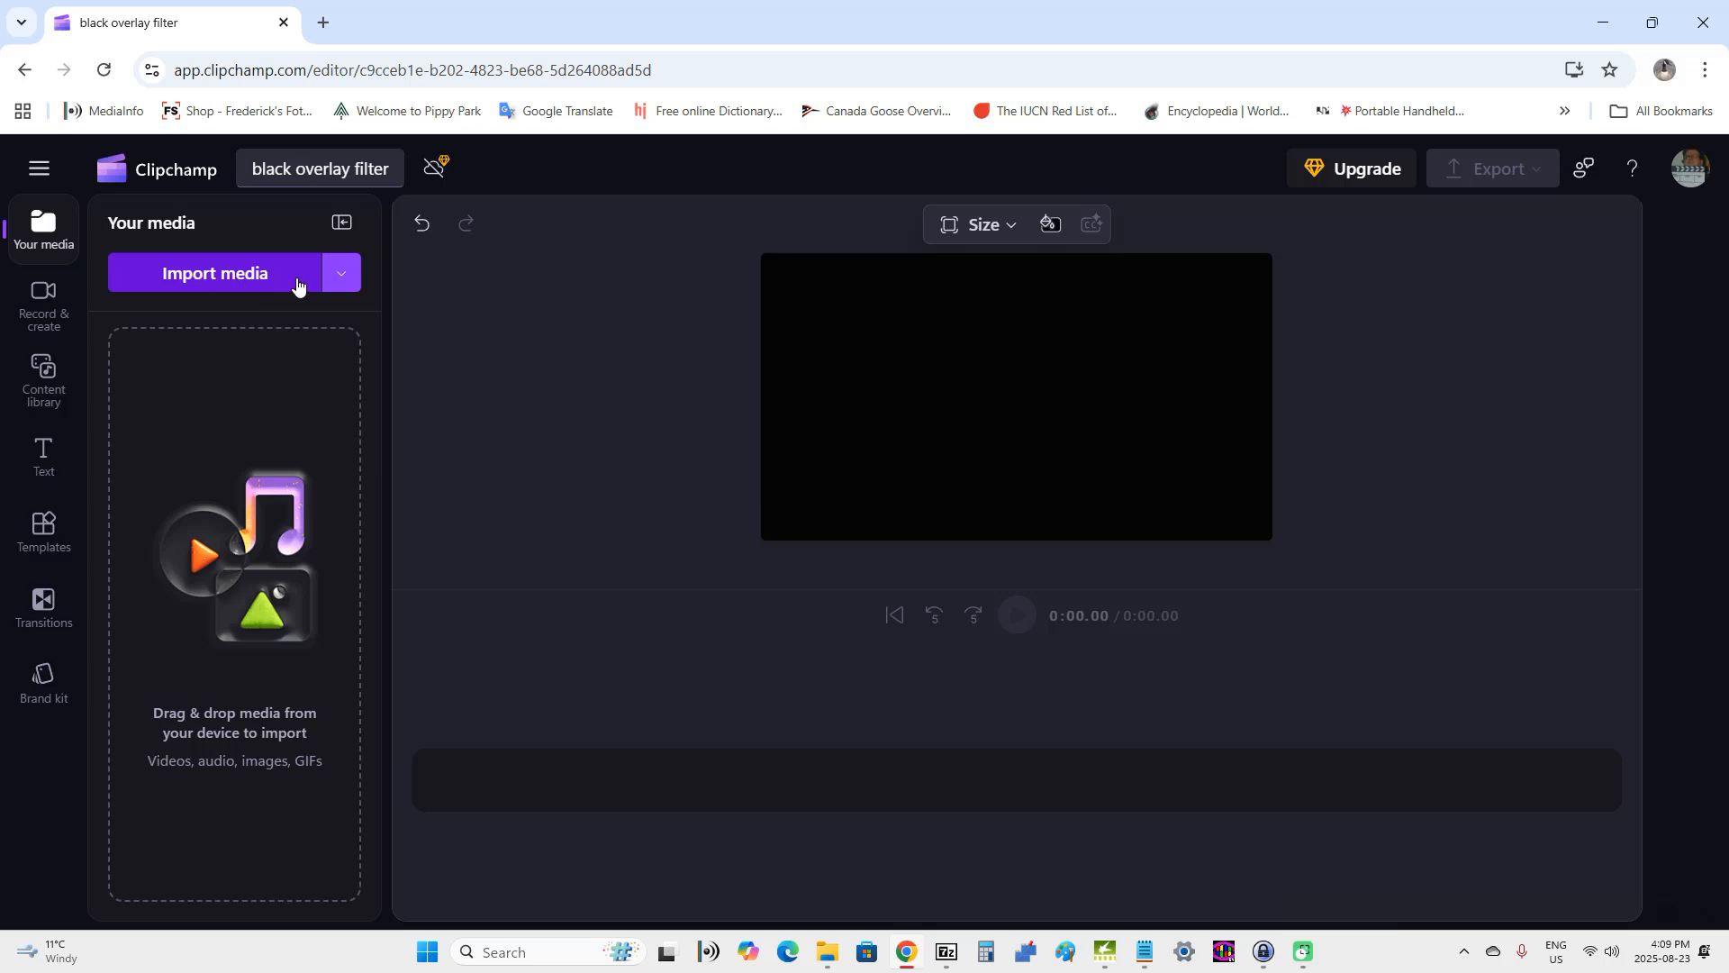
# Import the video files "American Crow xyz" and "Lunchroom1" from the black overlay folder
pyautogui.click(211, 275)
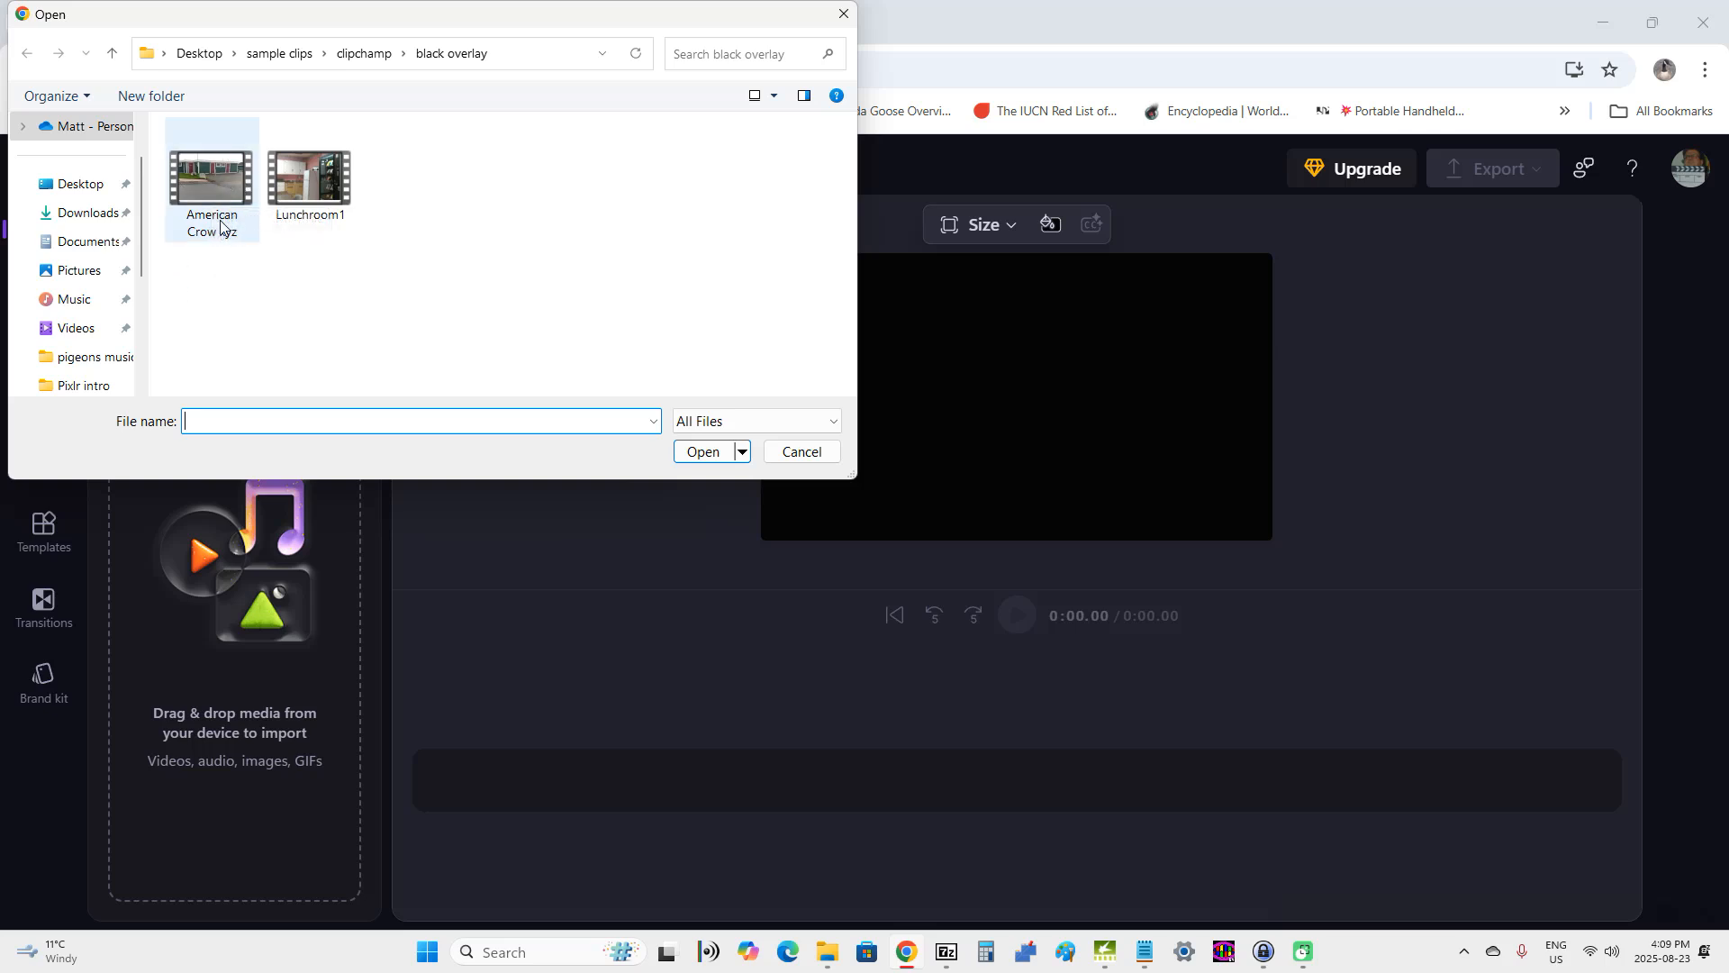
pyautogui.click(220, 186)
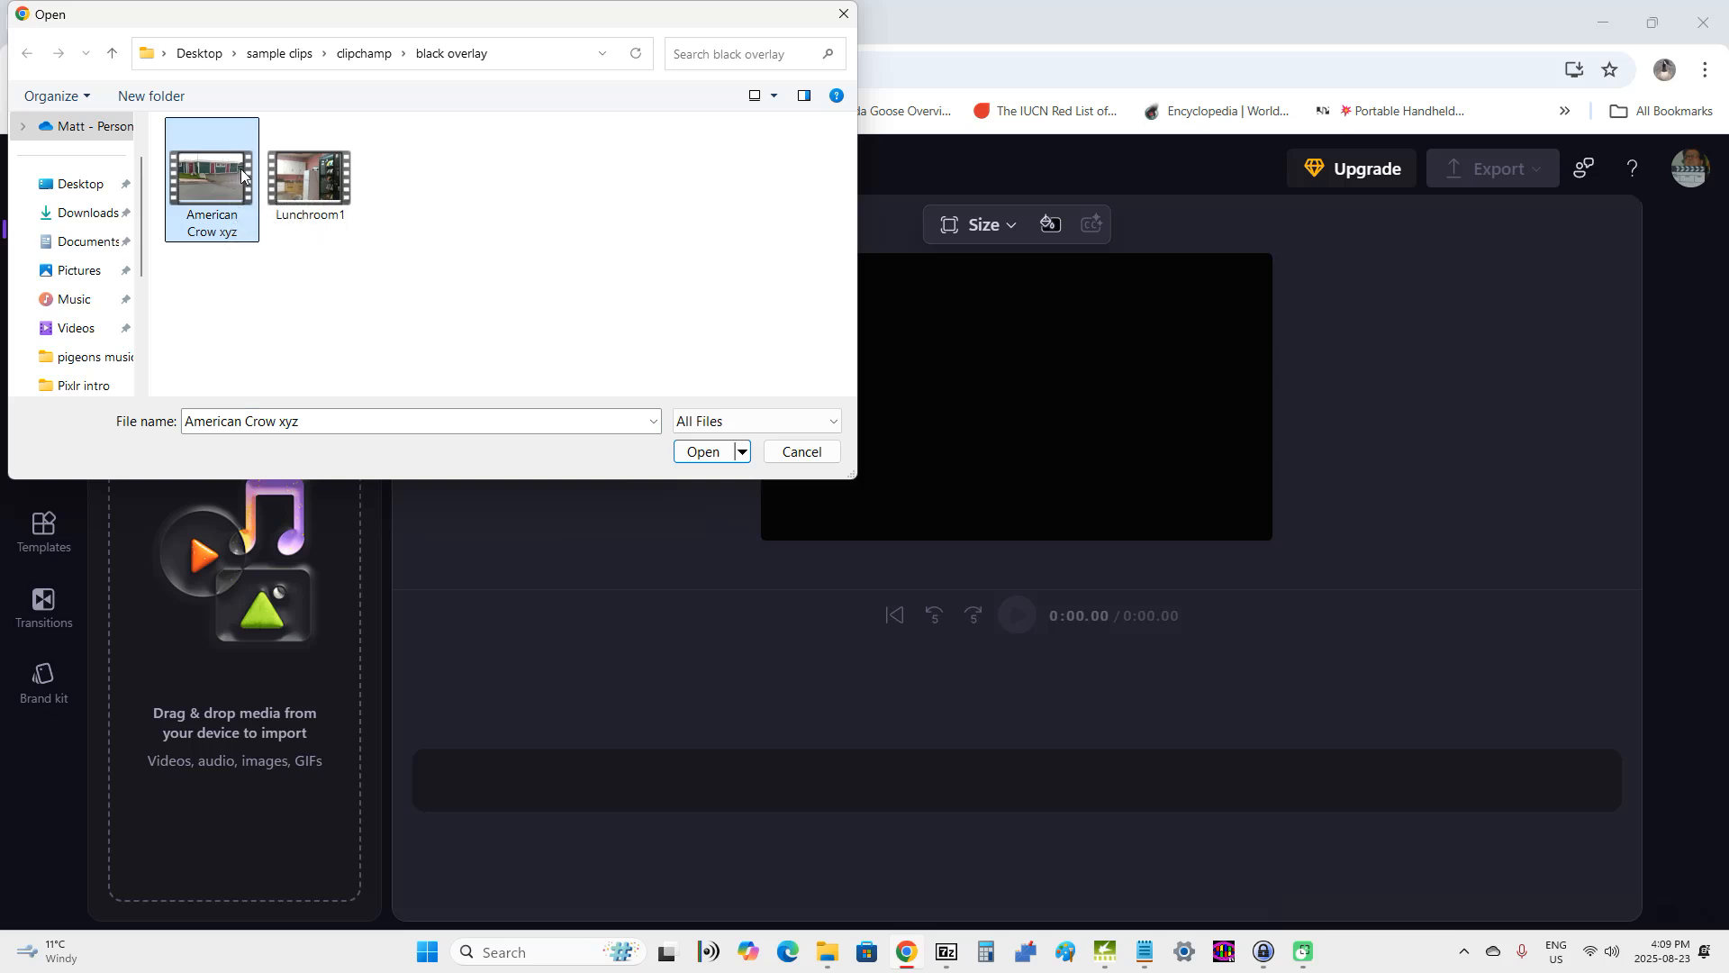
pyautogui.keyDown('ctrl'); pyautogui.click(325, 196); pyautogui.keyUp('ctrl')
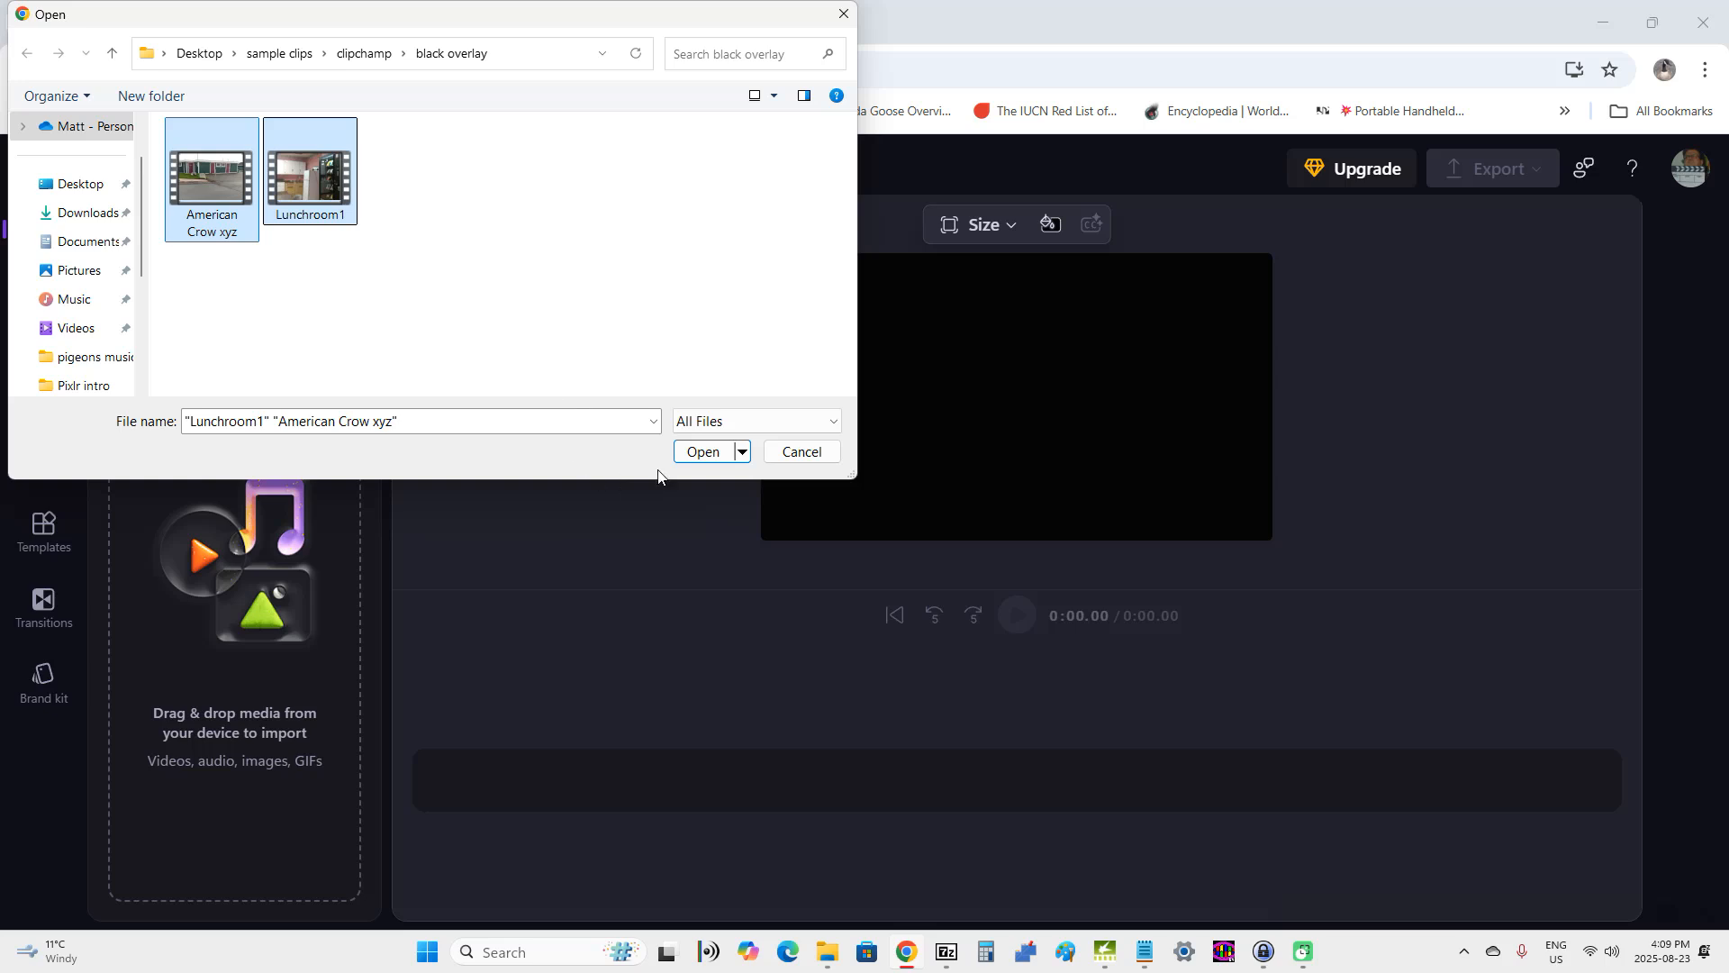
pyautogui.click(710, 459)
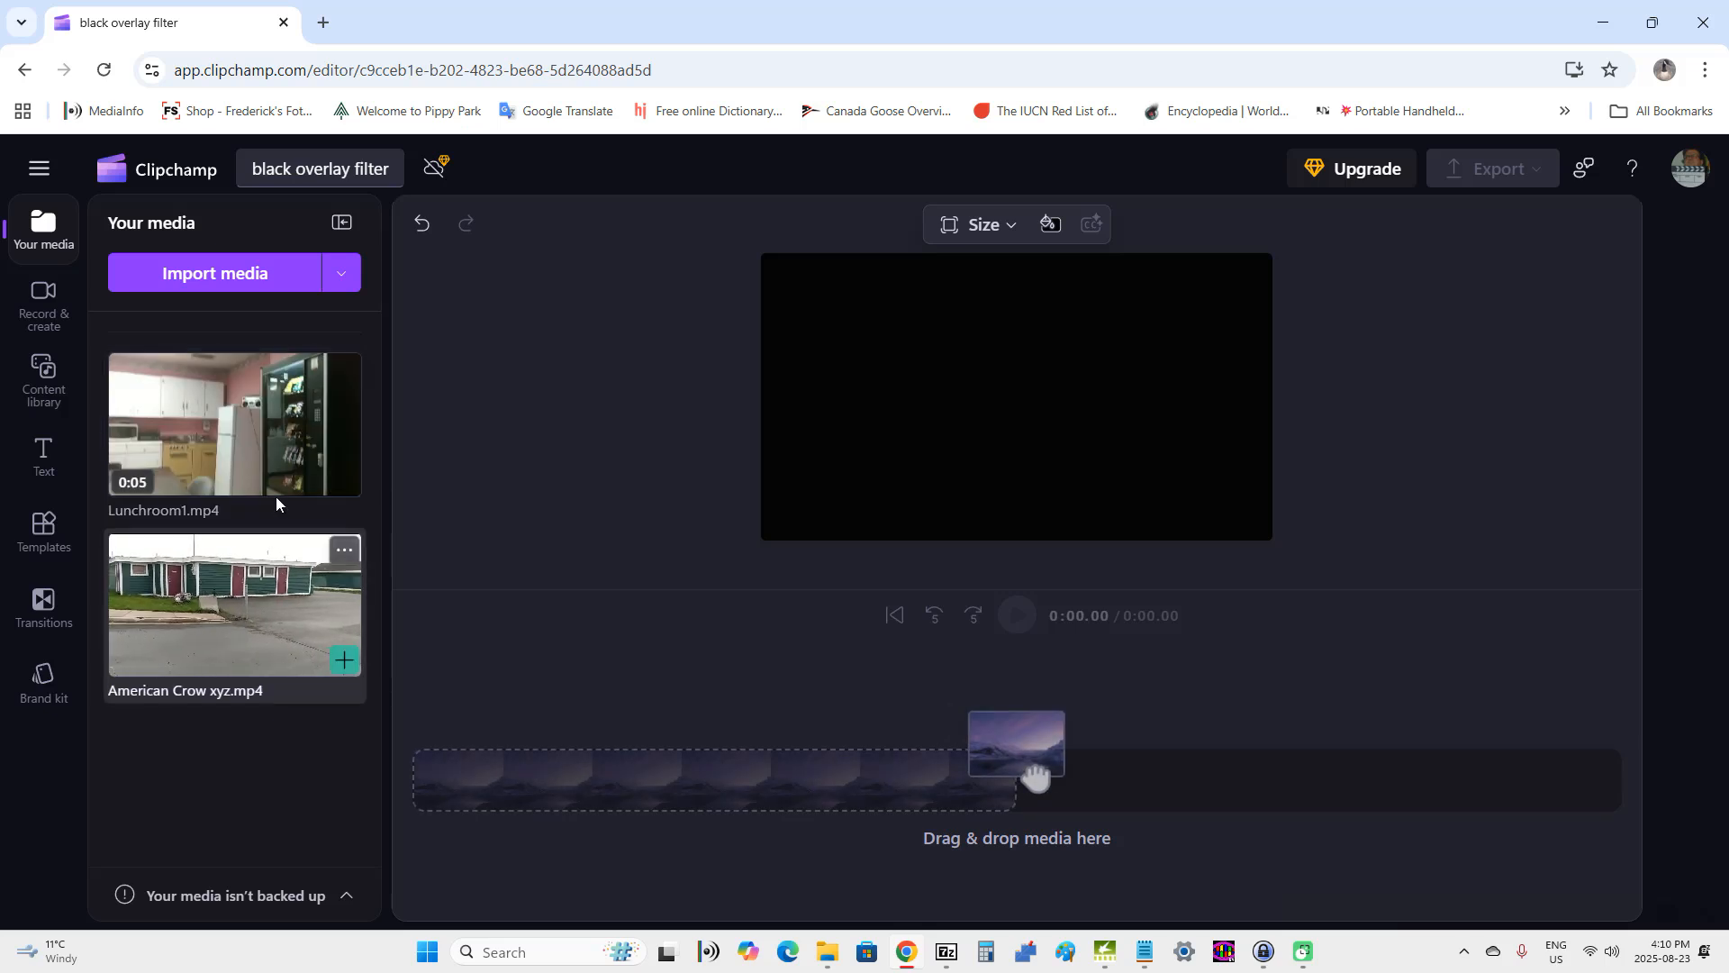
# Add Lunchroom1.mp4 to the timeline, followed by American Crow xyz.mp4 directly after it
pyautogui.moveTo(273, 488)
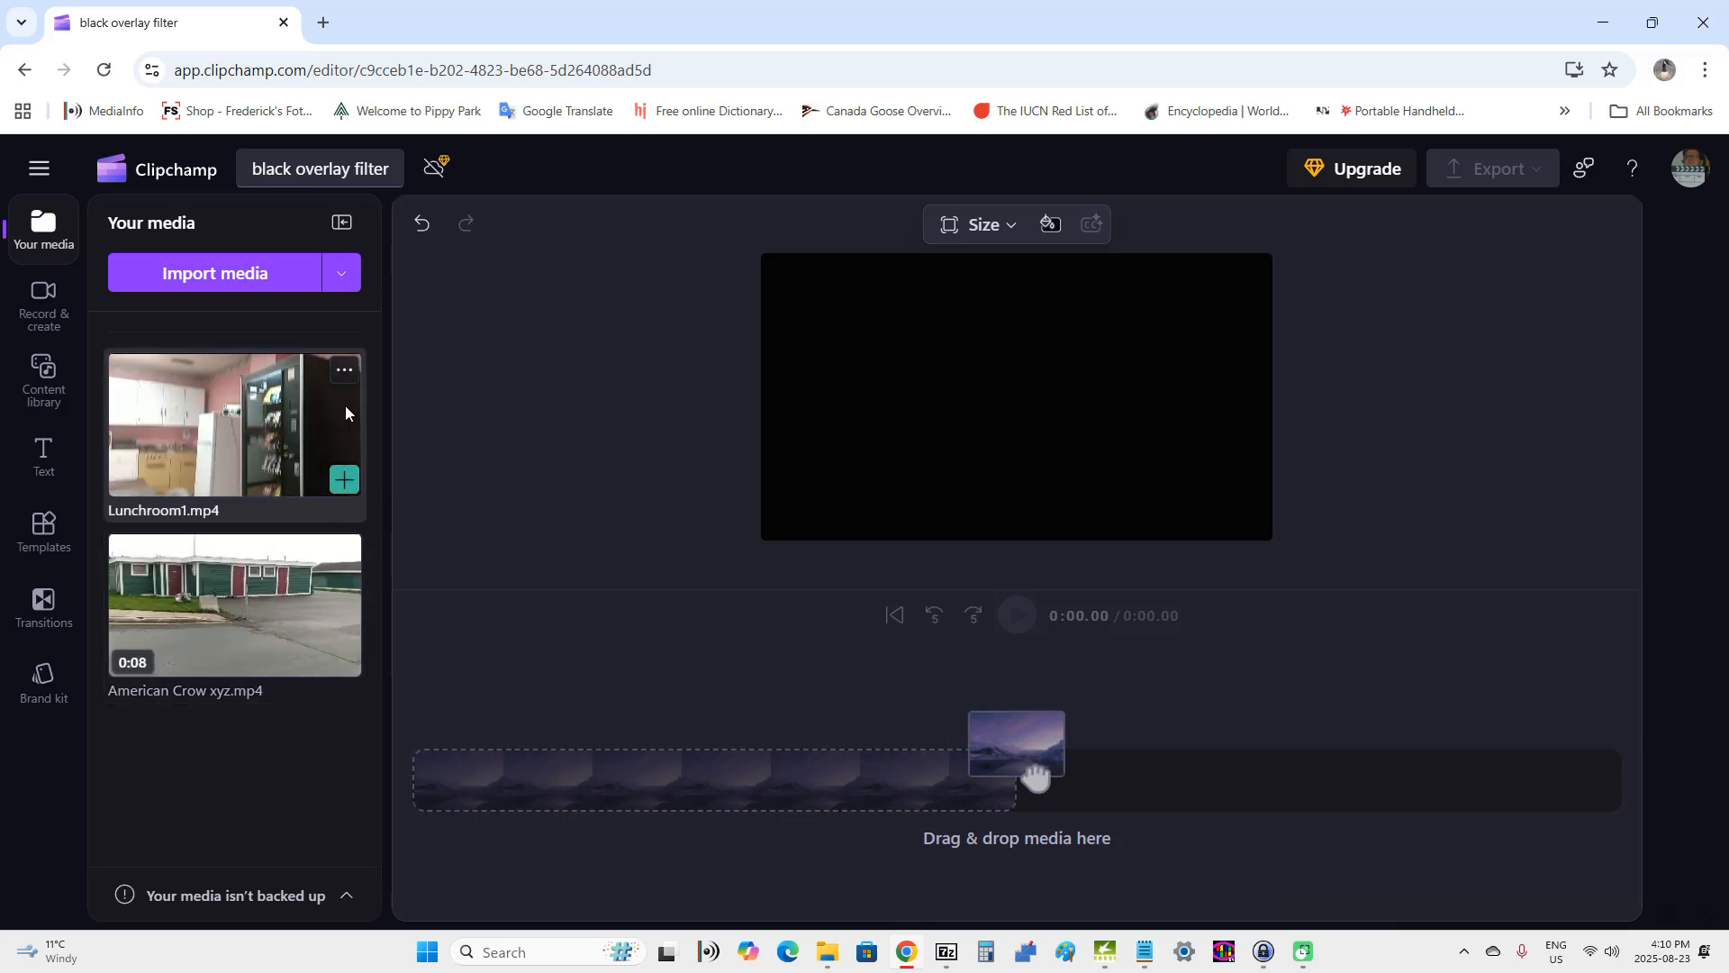
pyautogui.click(344, 480)
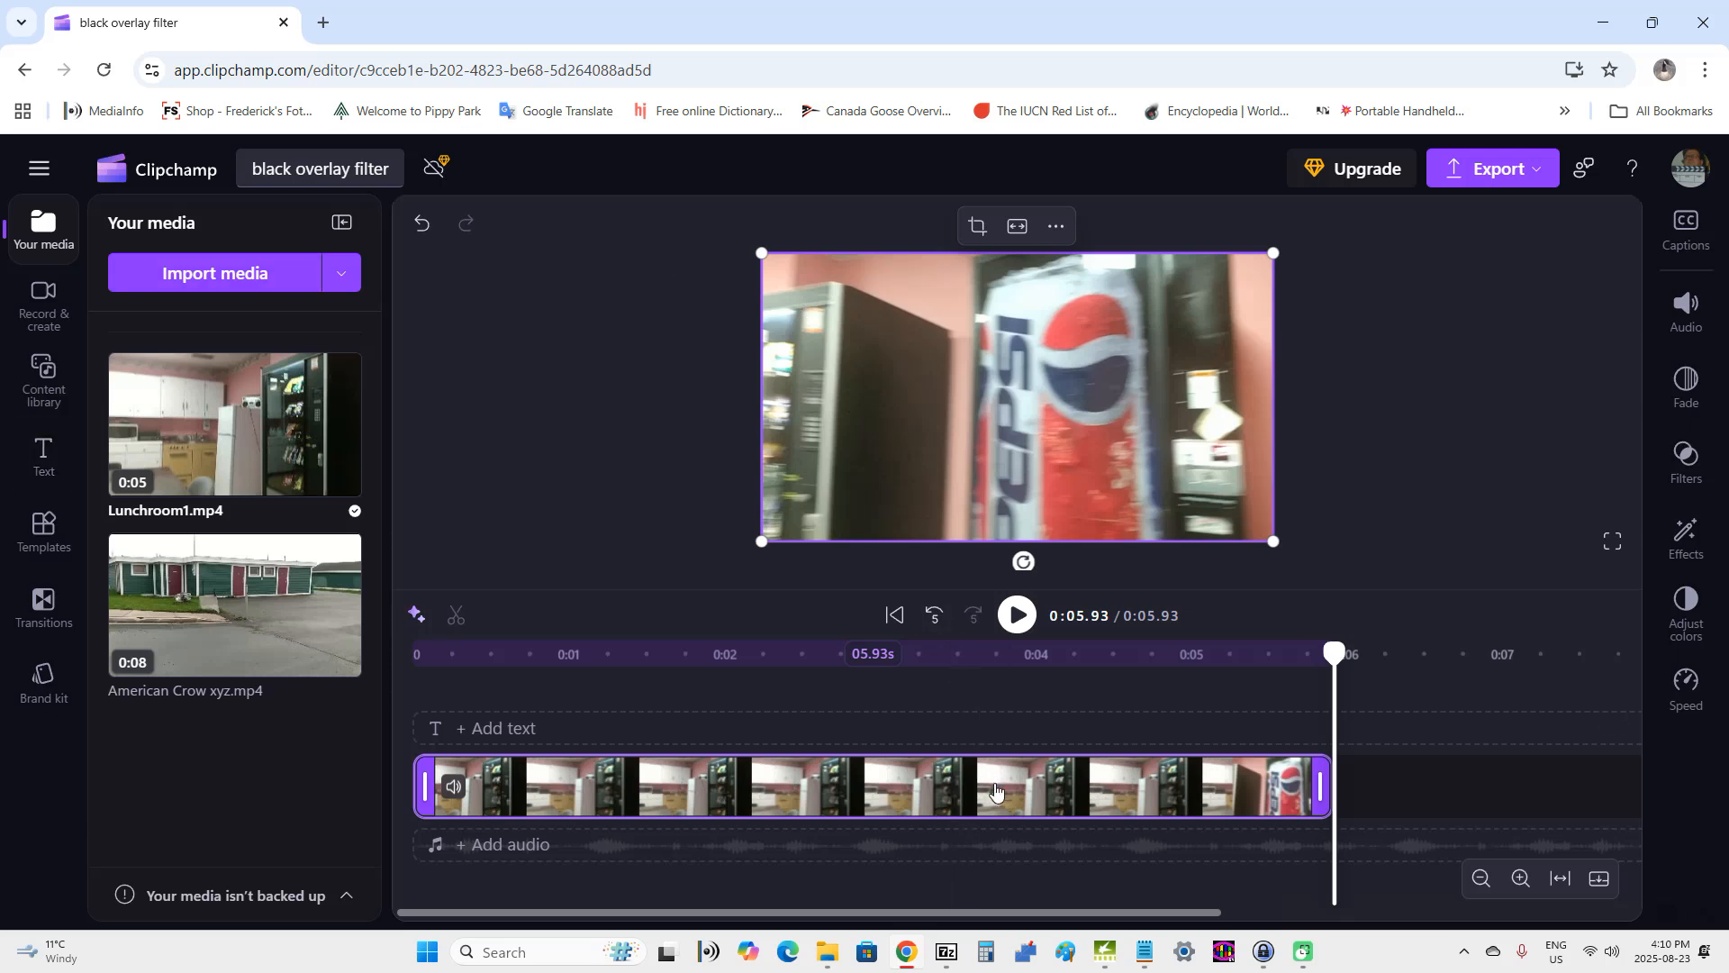
pyautogui.moveTo(346, 668)
pyautogui.moveTo(1328, 657)
pyautogui.mouseDown()
pyautogui.moveTo(1305, 655)
pyautogui.moveTo(1335, 655)
pyautogui.mouseUp()
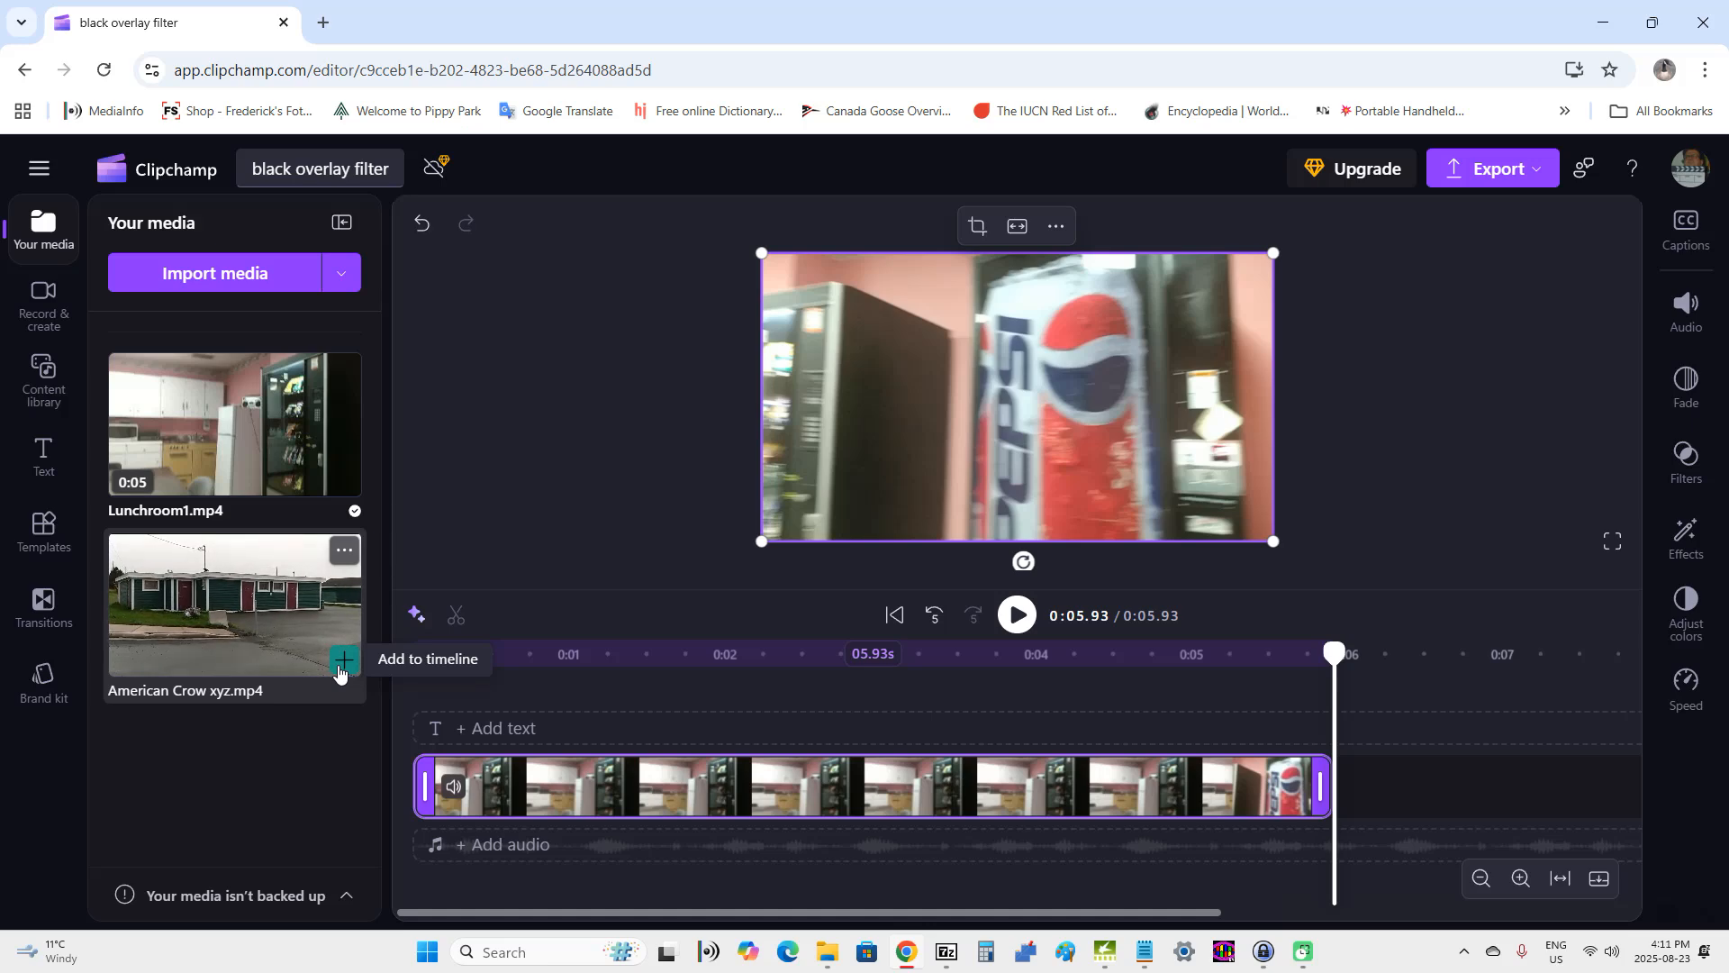
pyautogui.click(343, 663)
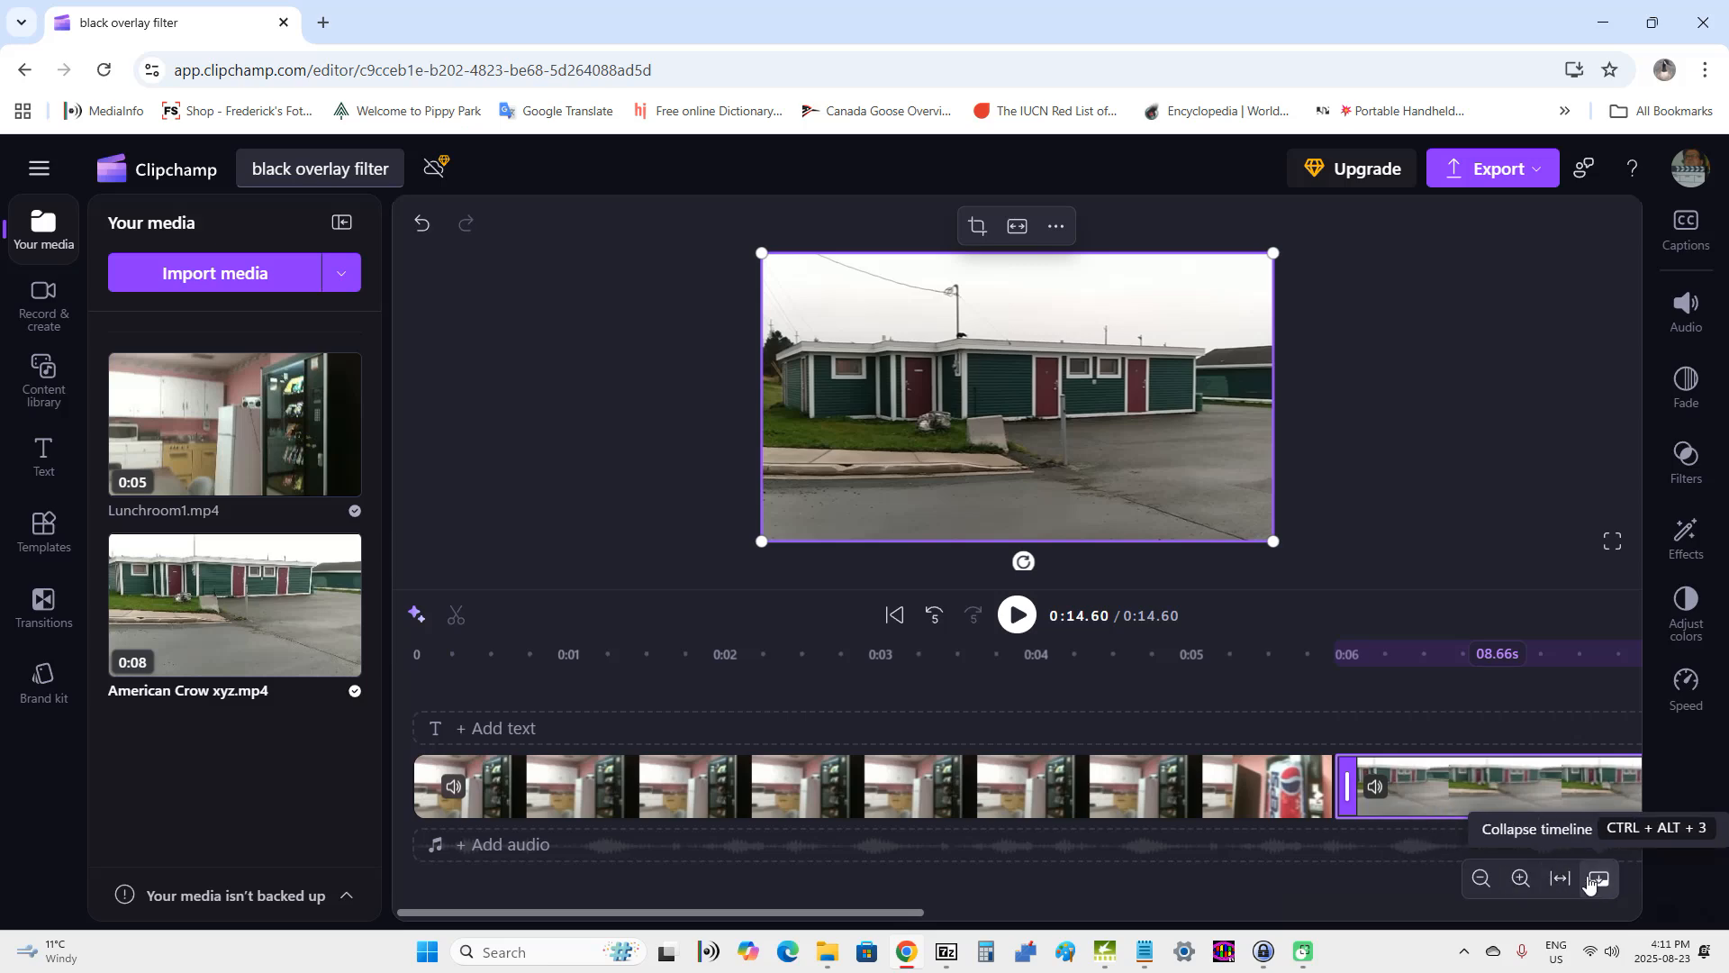
# Preview both clips in full from the start of the timeline and return the playhead to the beginning
pyautogui.click(1479, 881)
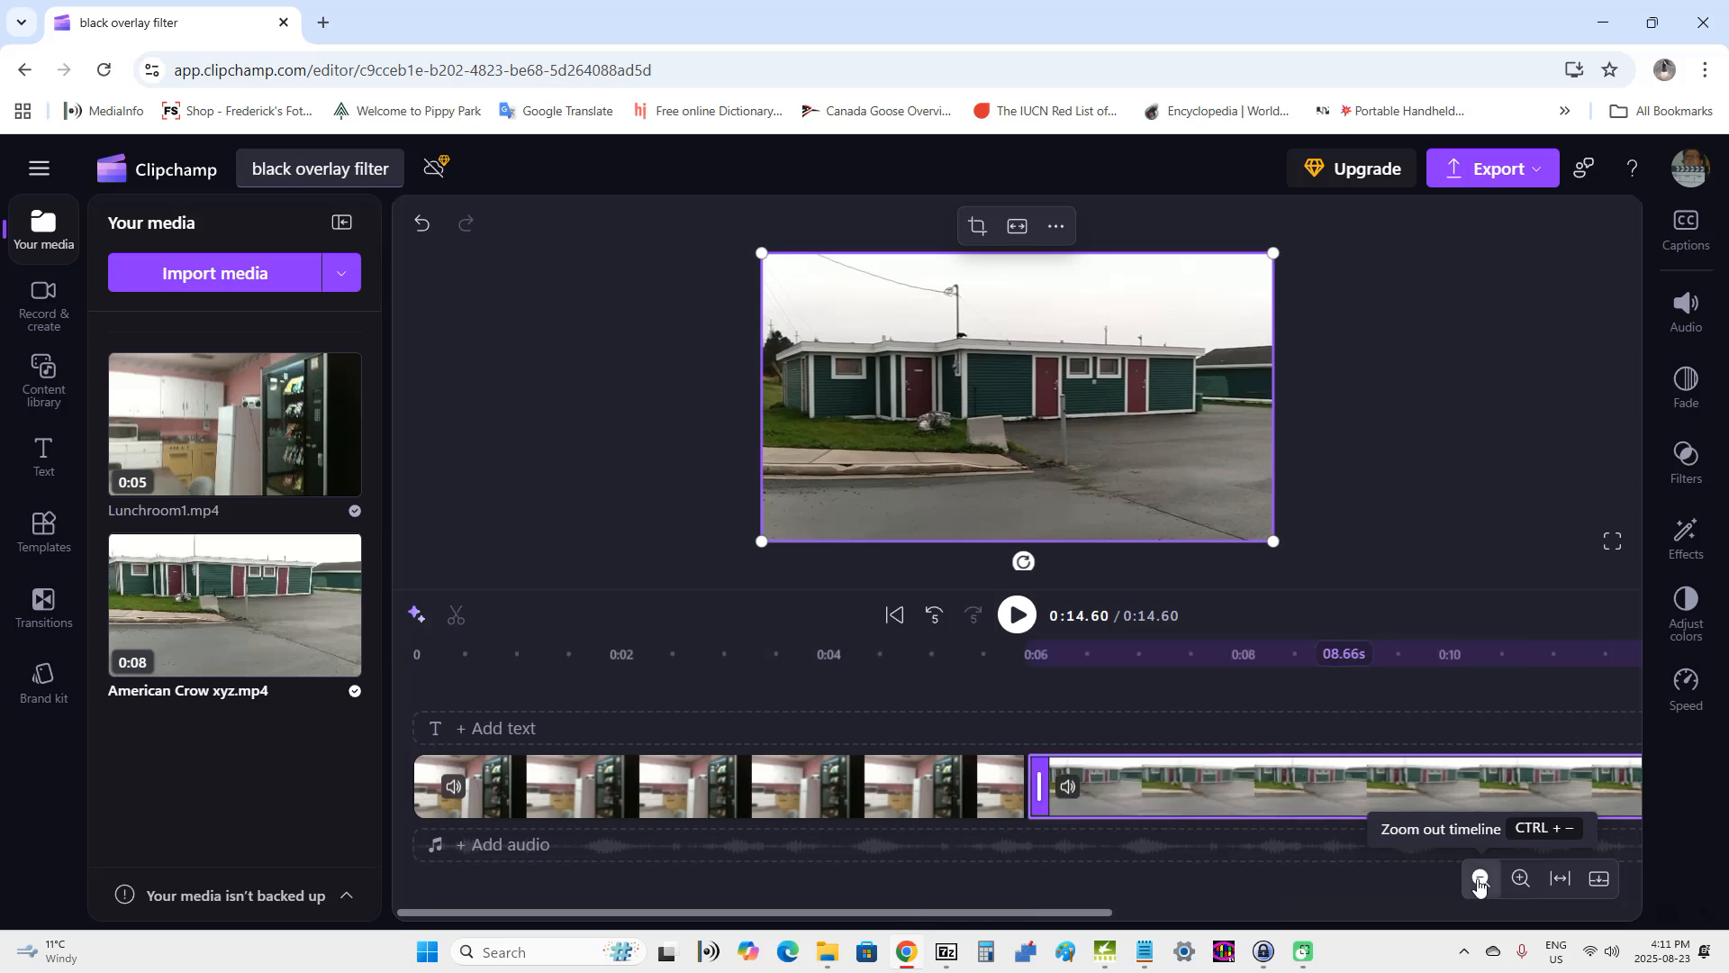
pyautogui.click(1479, 881)
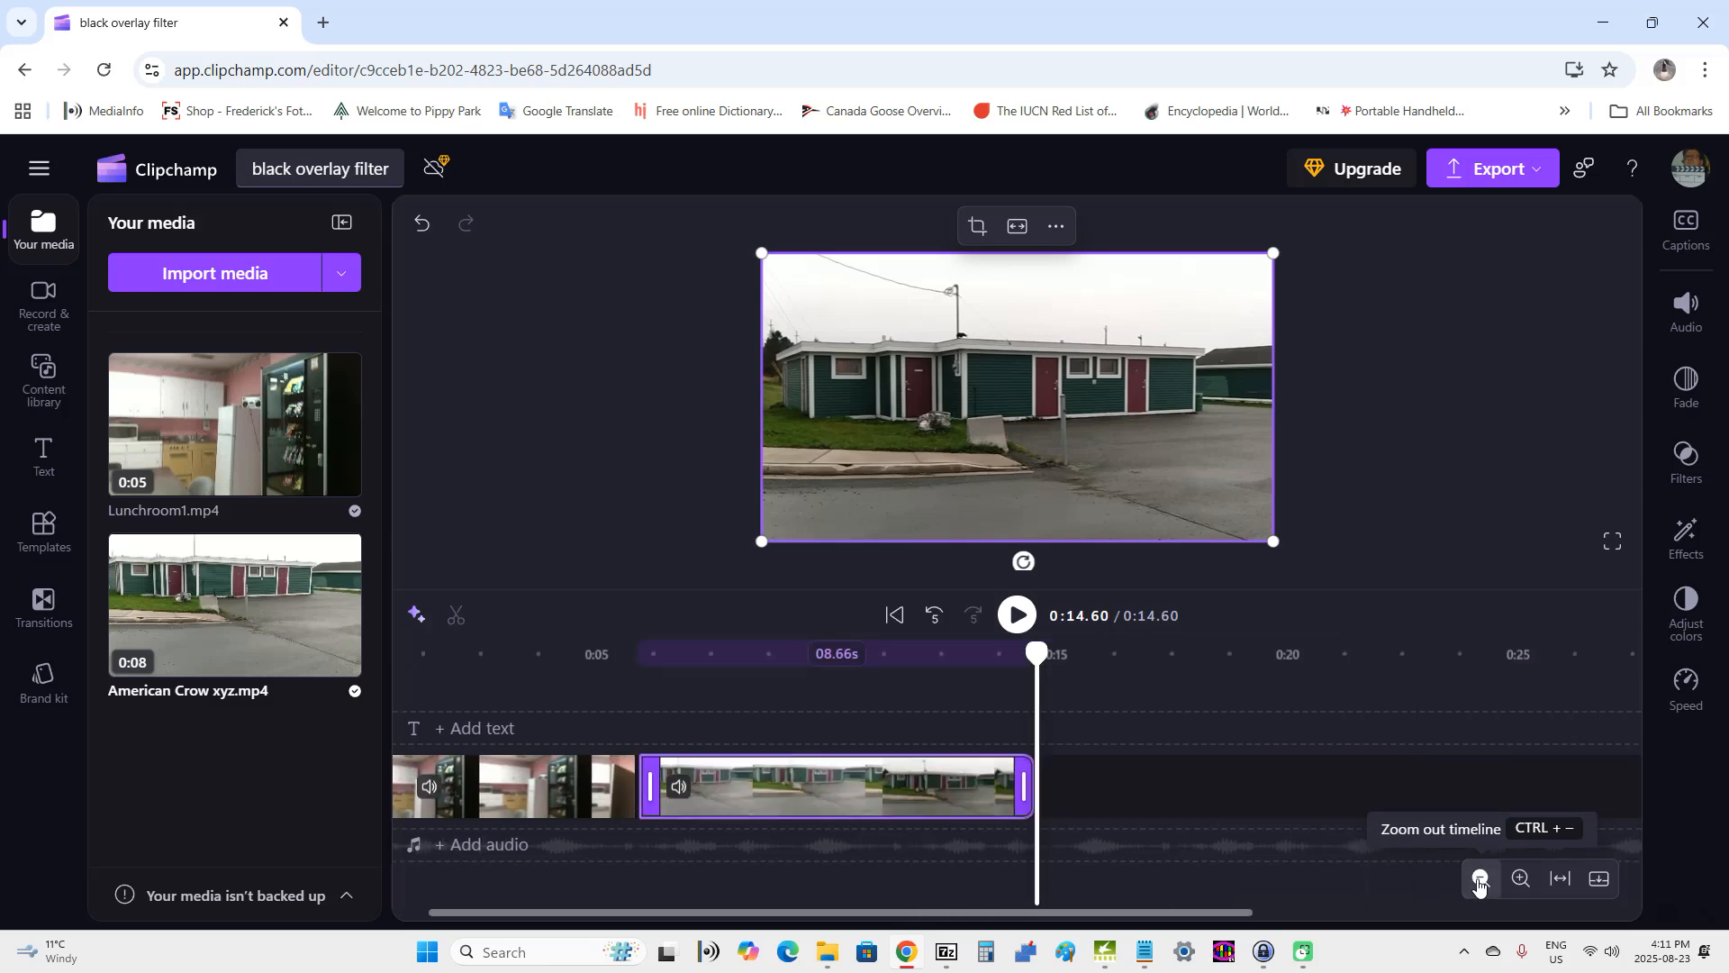
pyautogui.click(1479, 881)
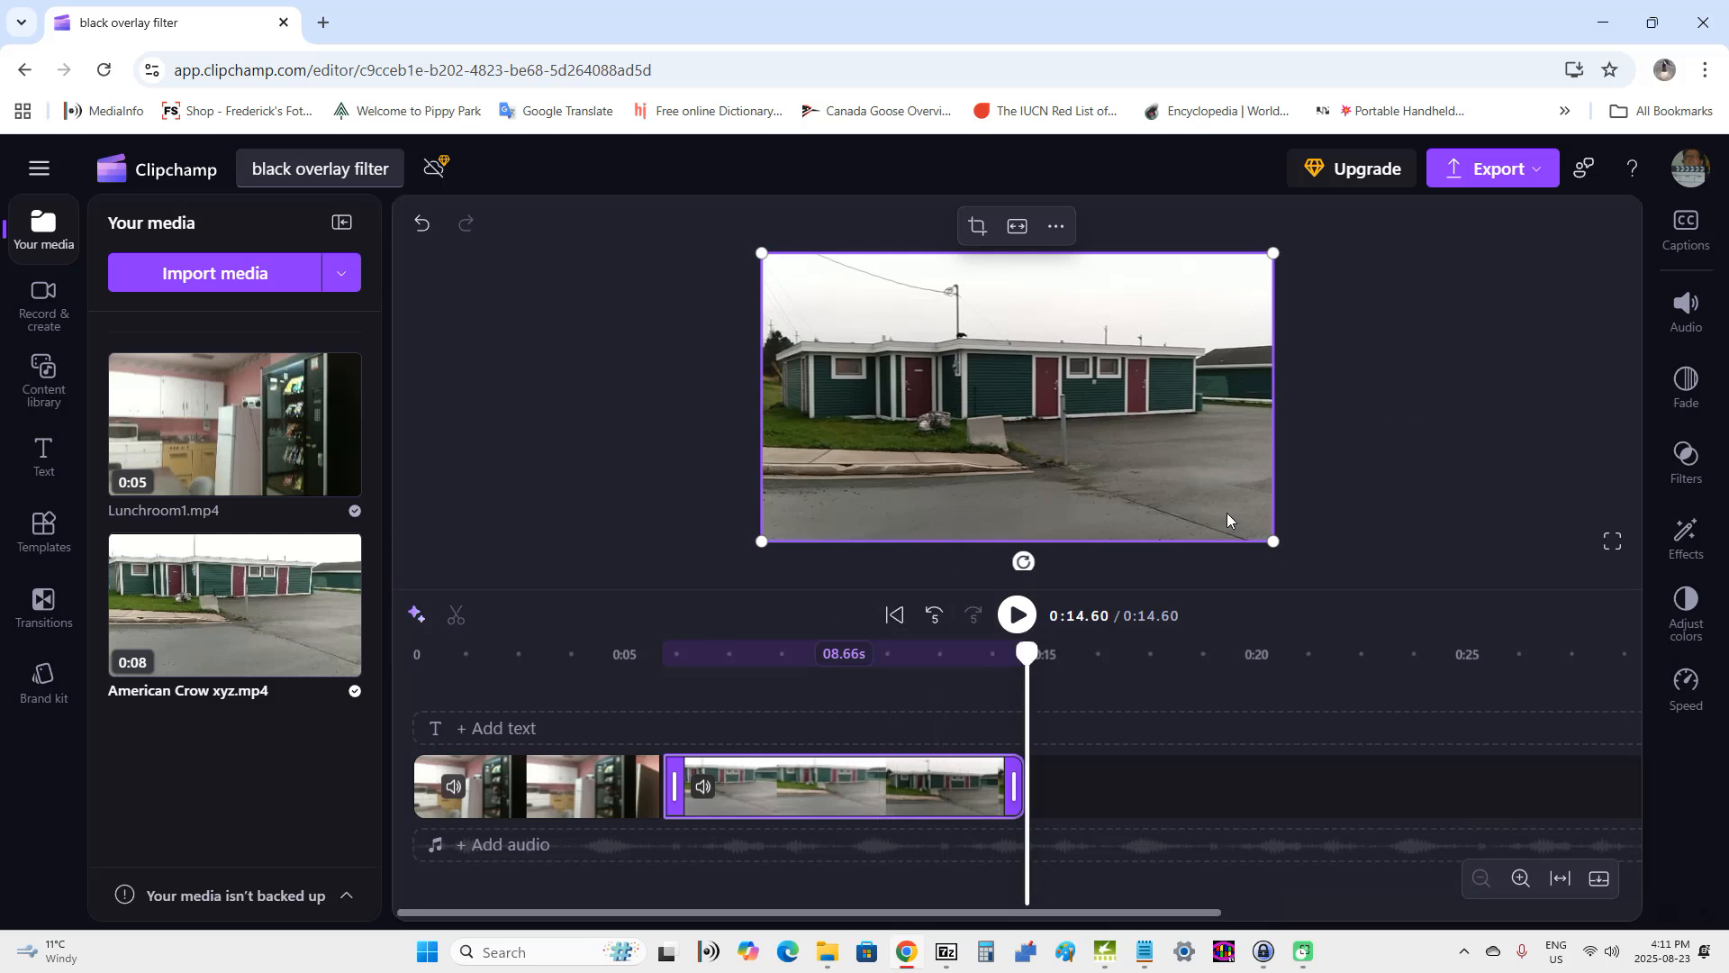
pyautogui.click(905, 627)
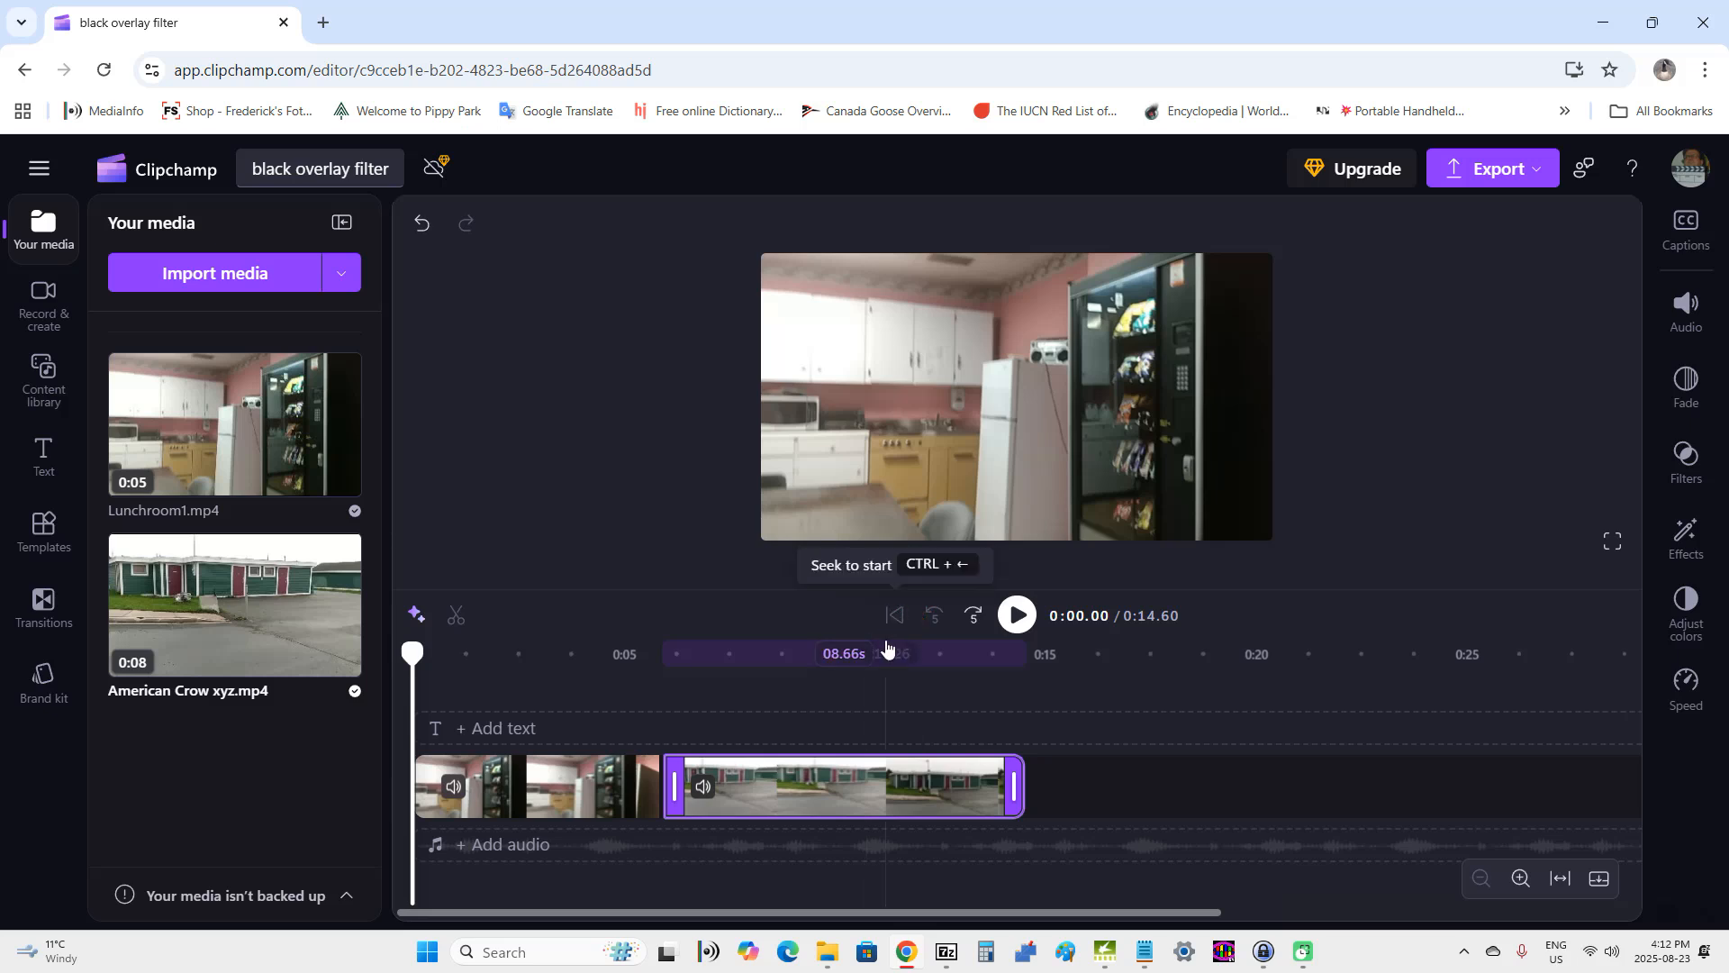
pyautogui.click(1023, 626)
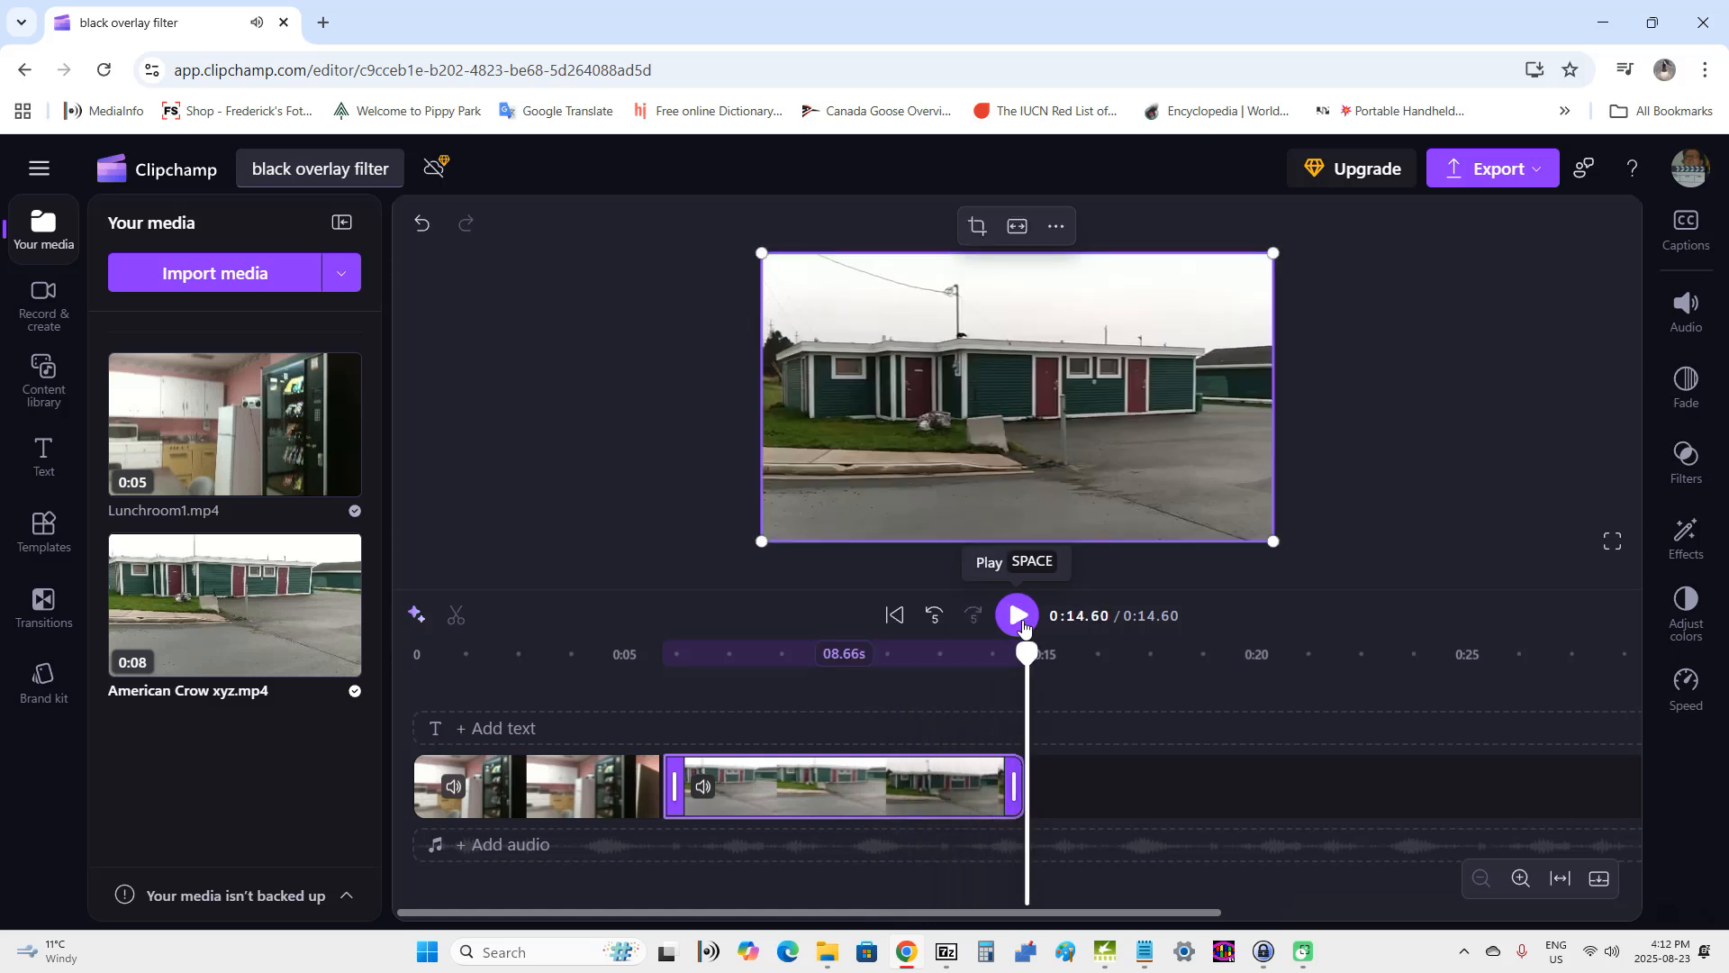
pyautogui.click(906, 625)
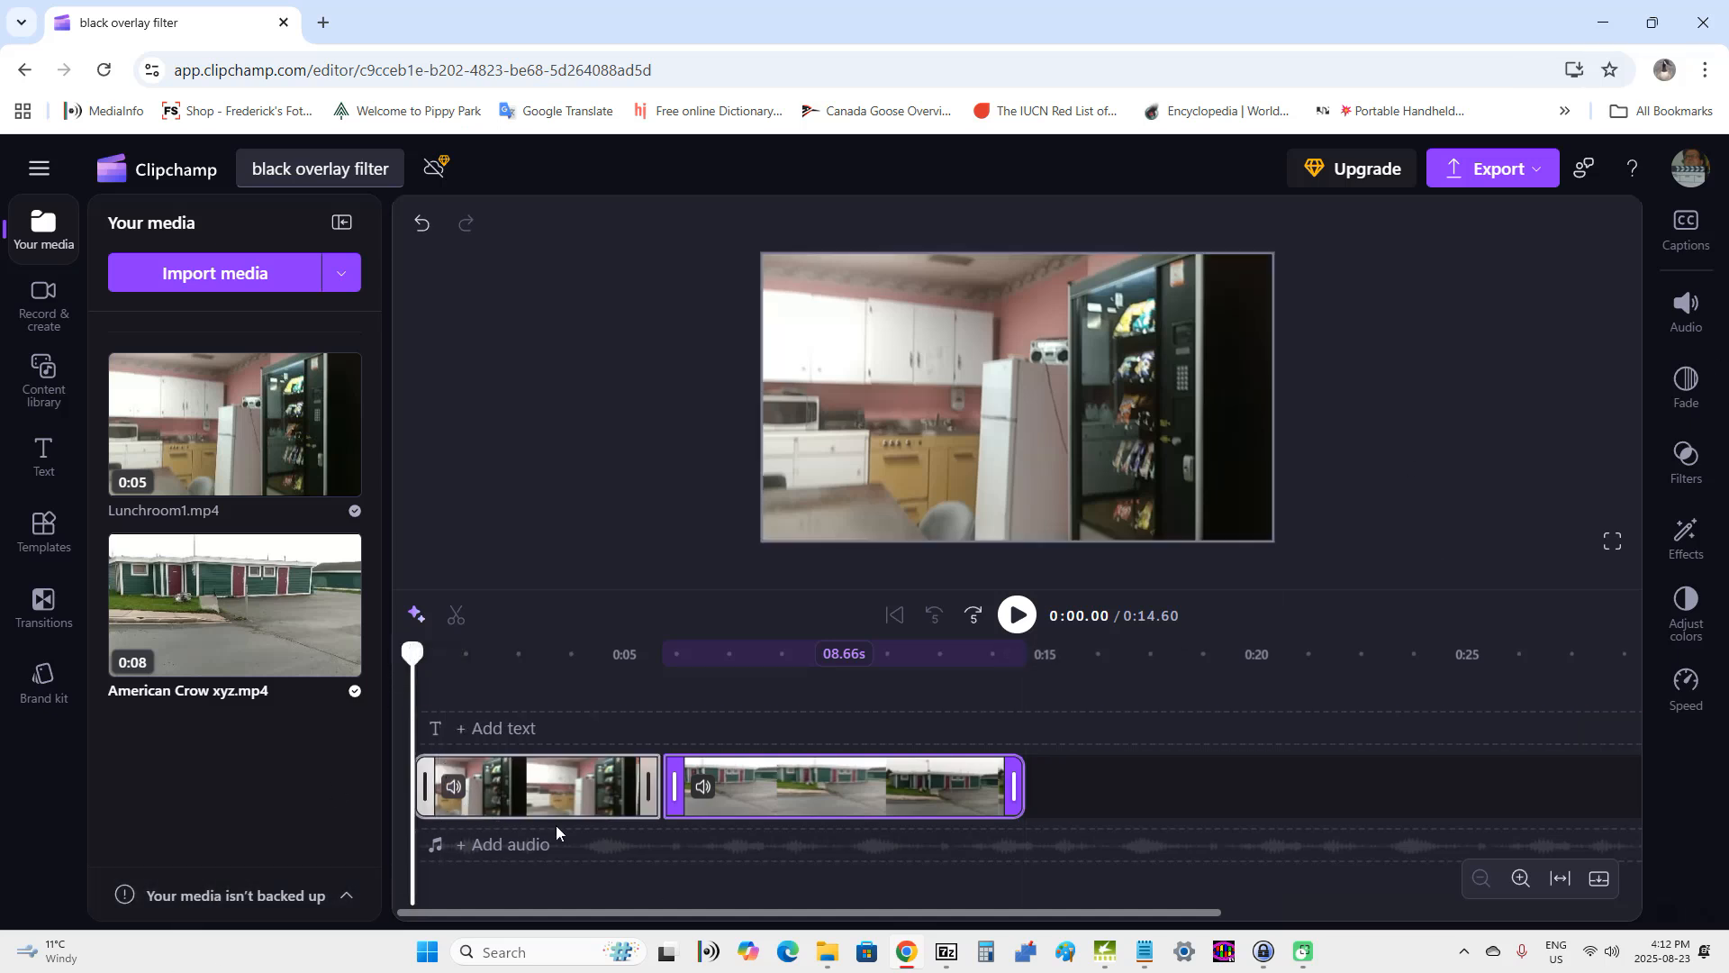
# Apply the Black overlay filter to the Lunchroom1 clip and raise its intensity slightly above the midpoint
pyautogui.click(521, 792)
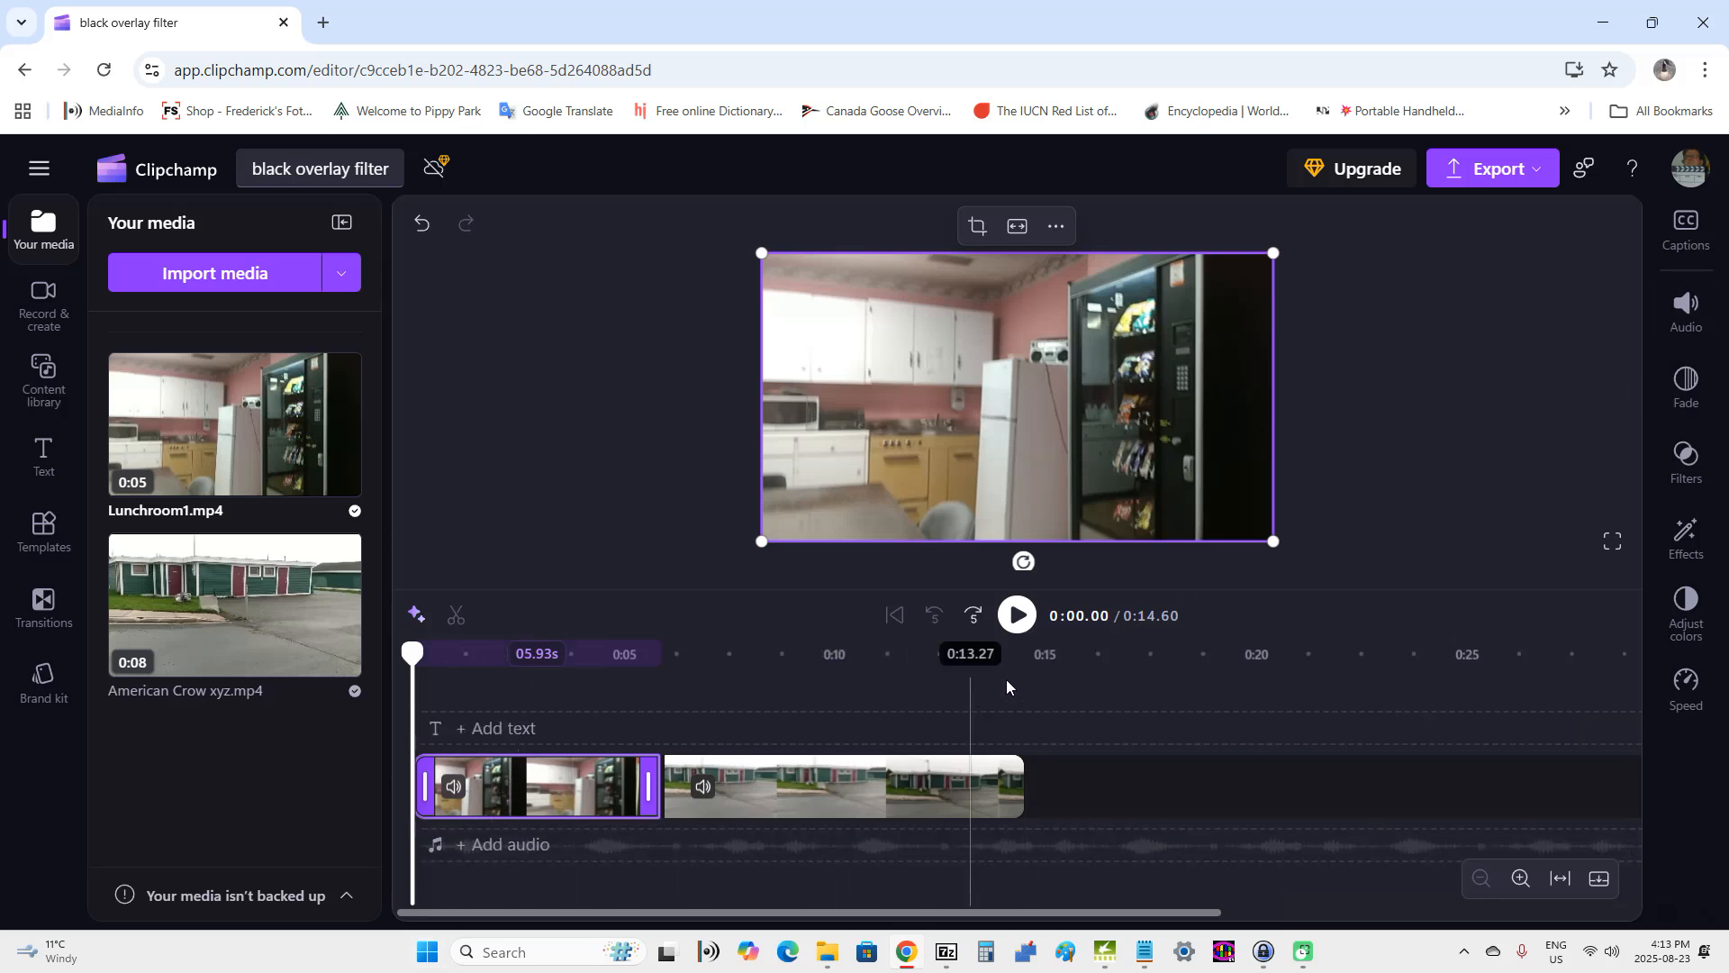
pyautogui.click(1680, 484)
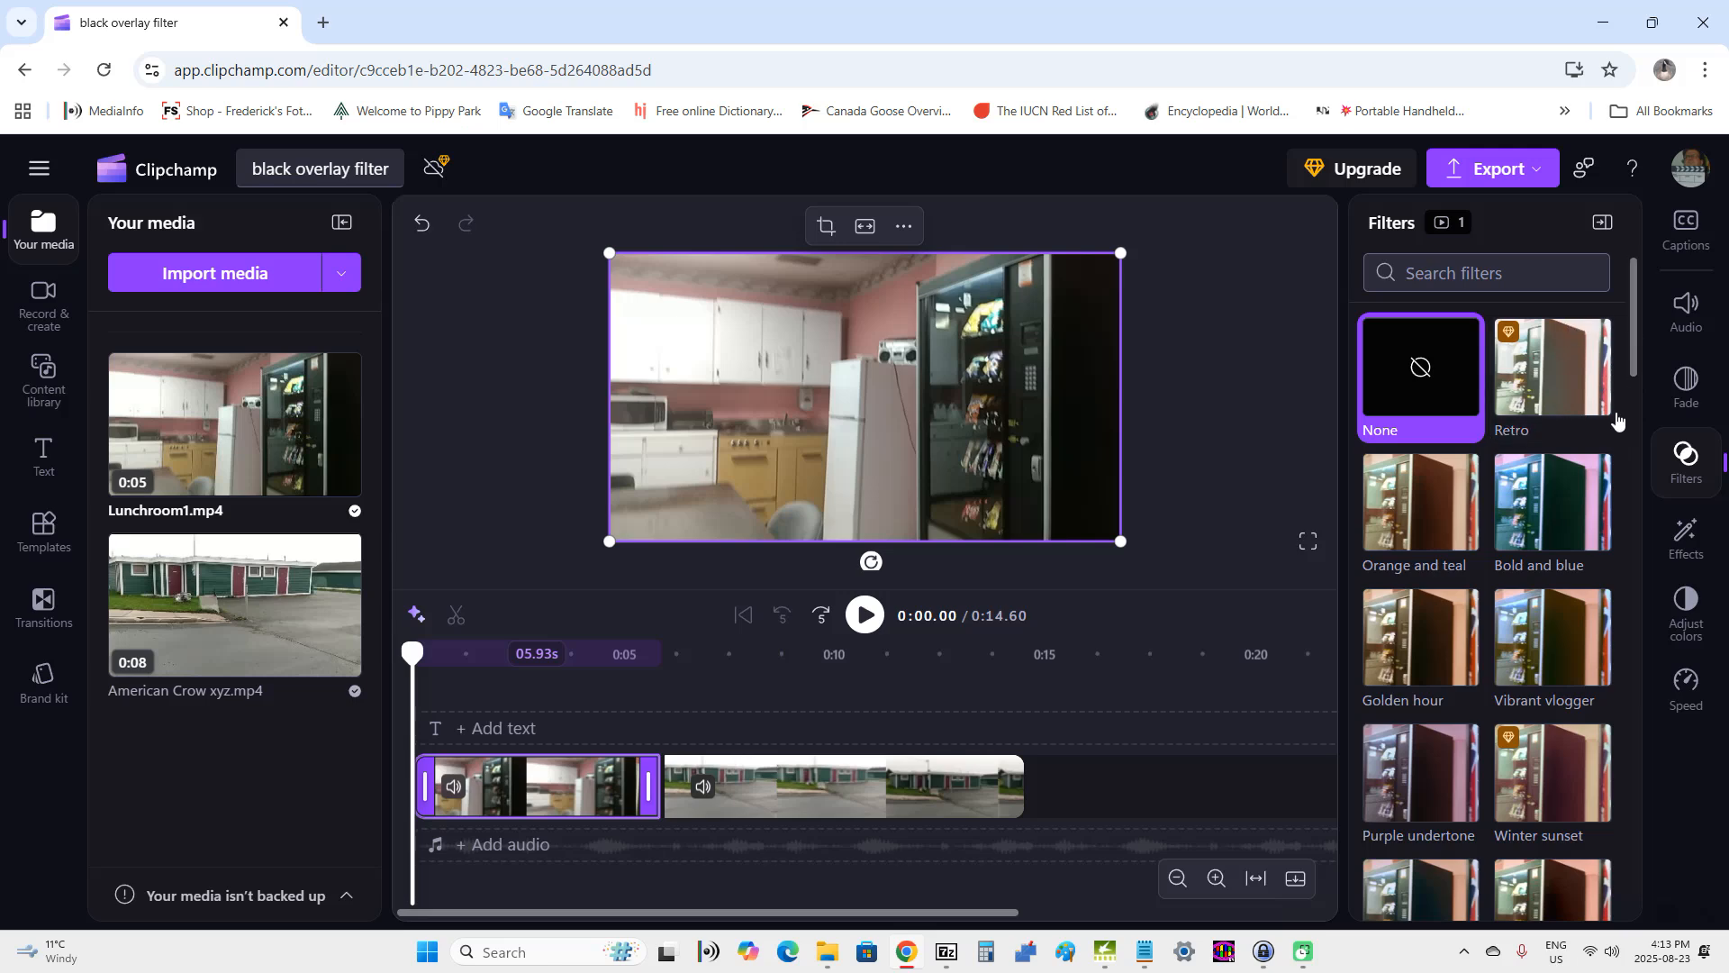
pyautogui.click(1481, 275)
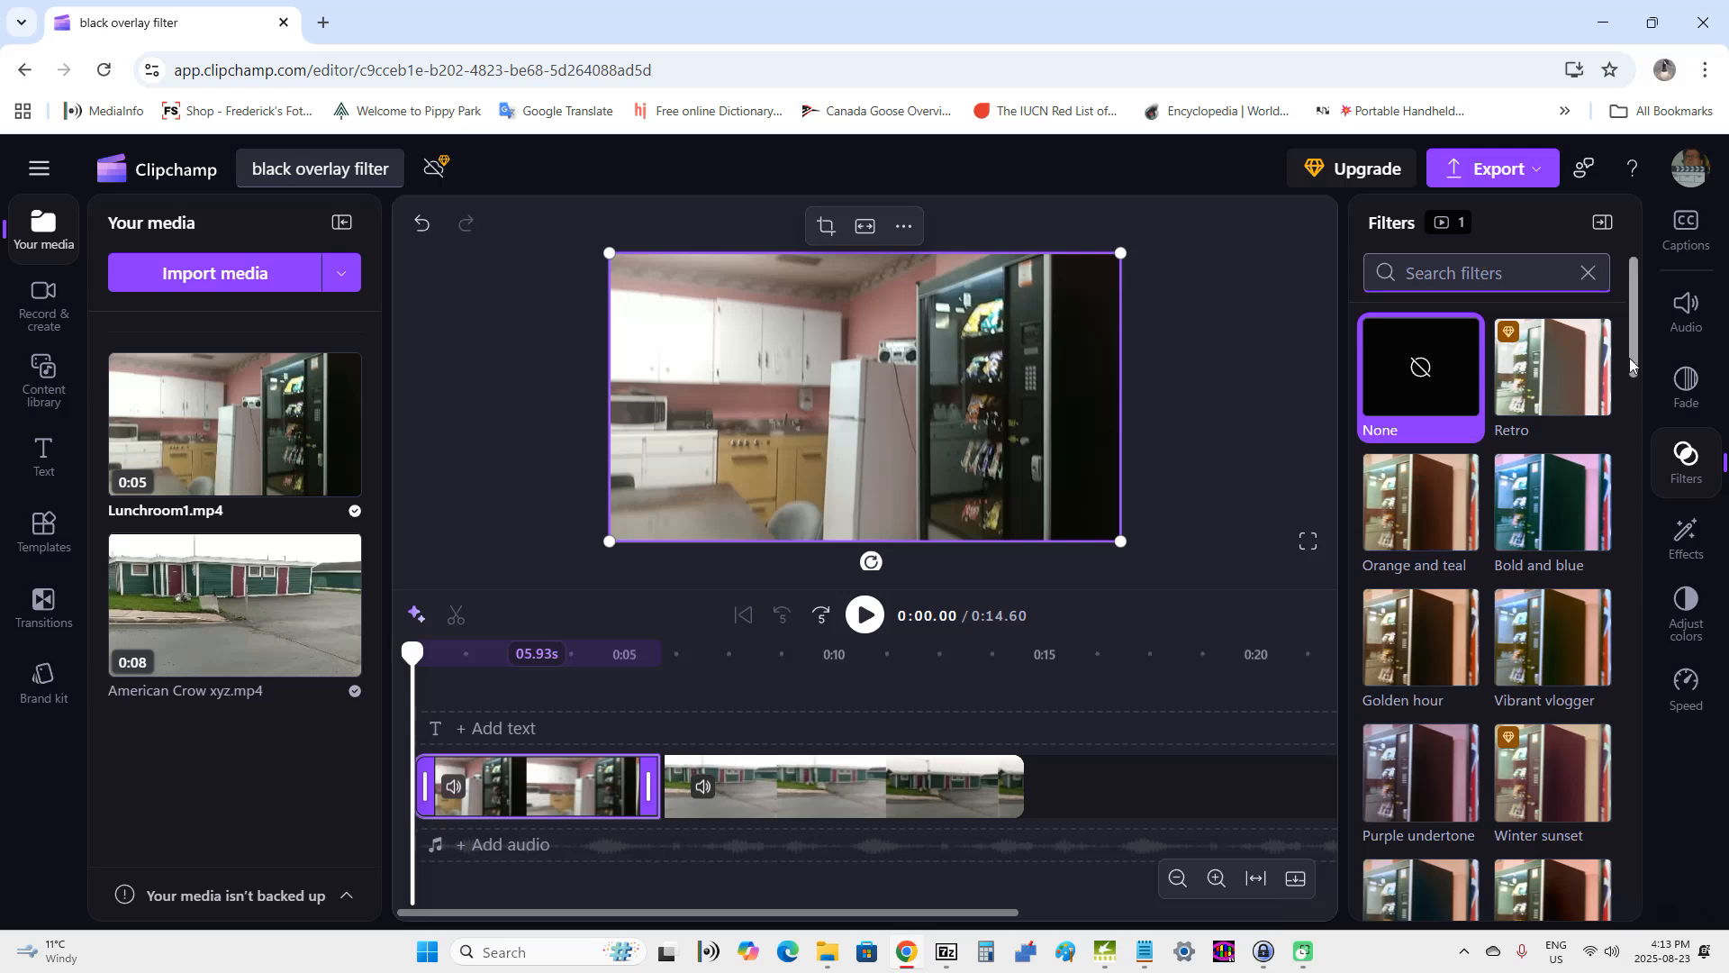
pyautogui.write('Black')
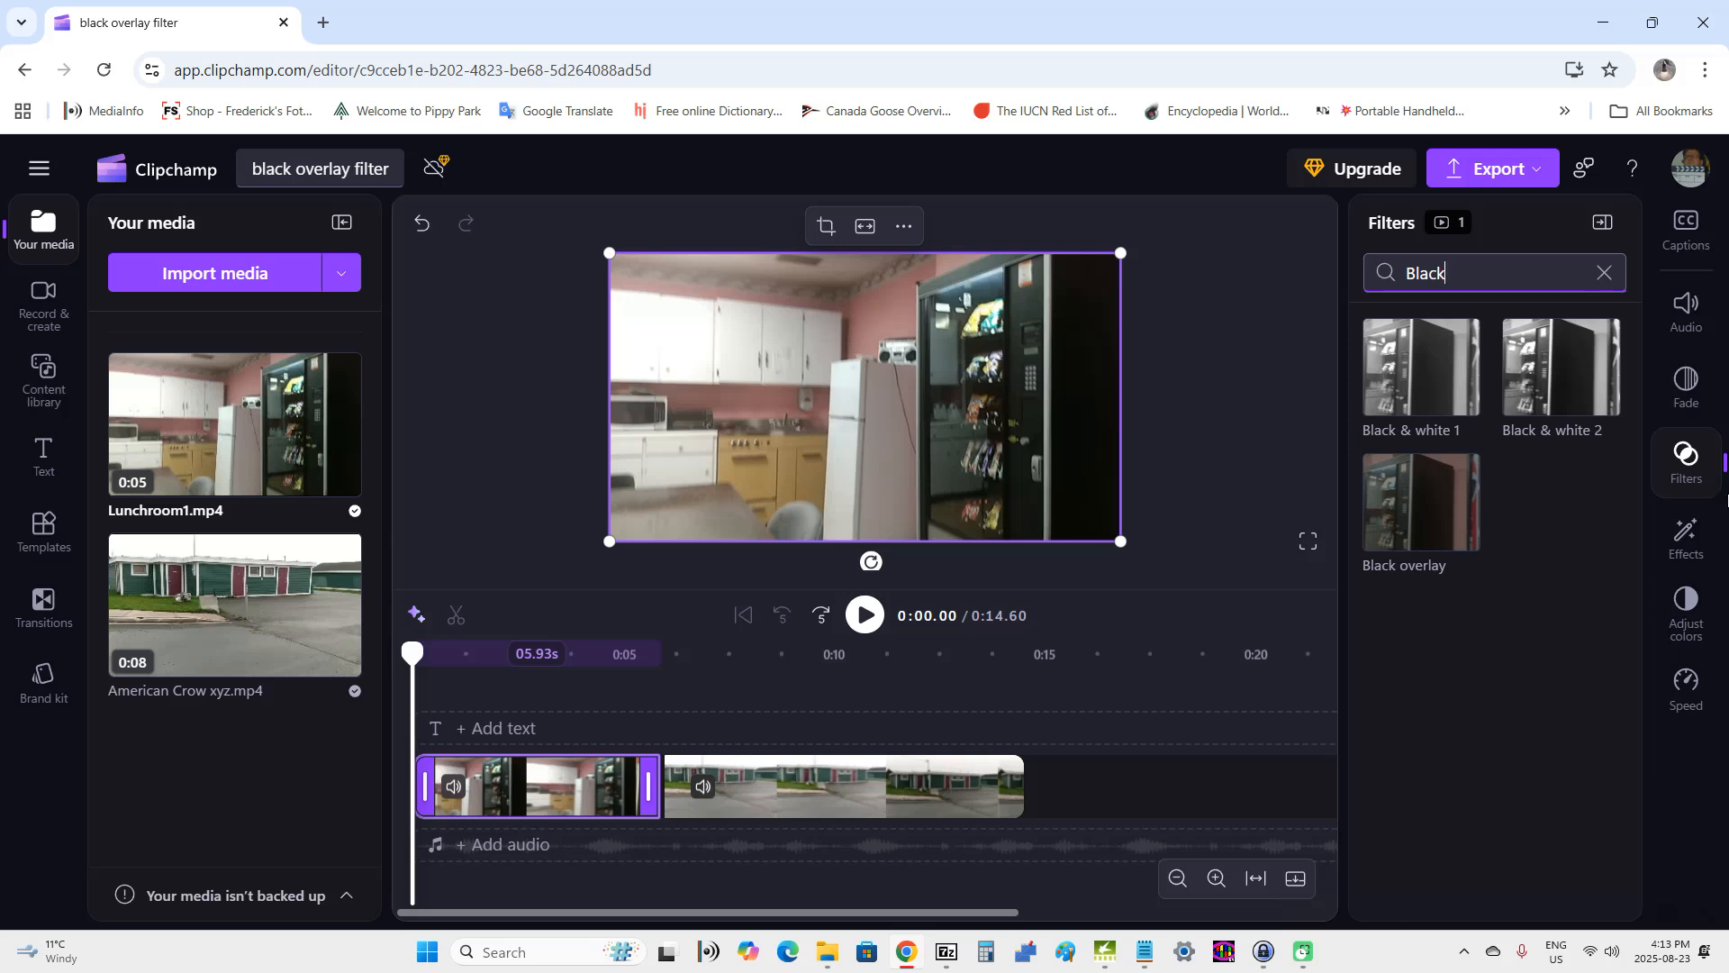
pyautogui.write('Ov')
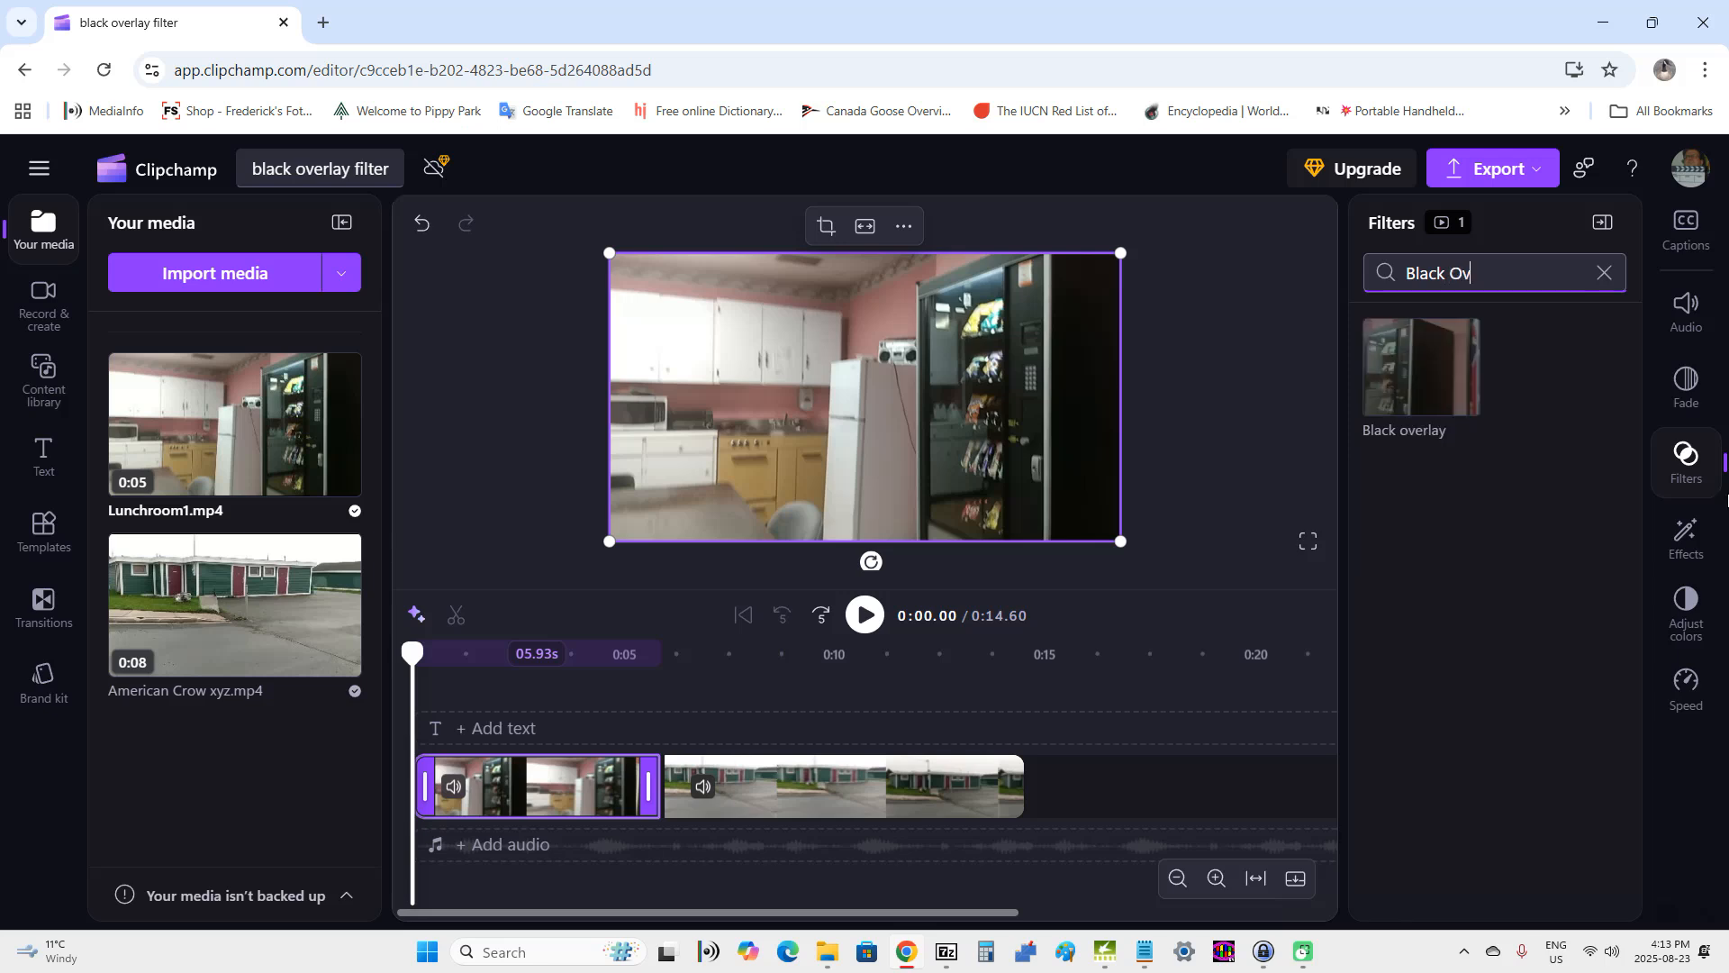
pyautogui.write('erlay')
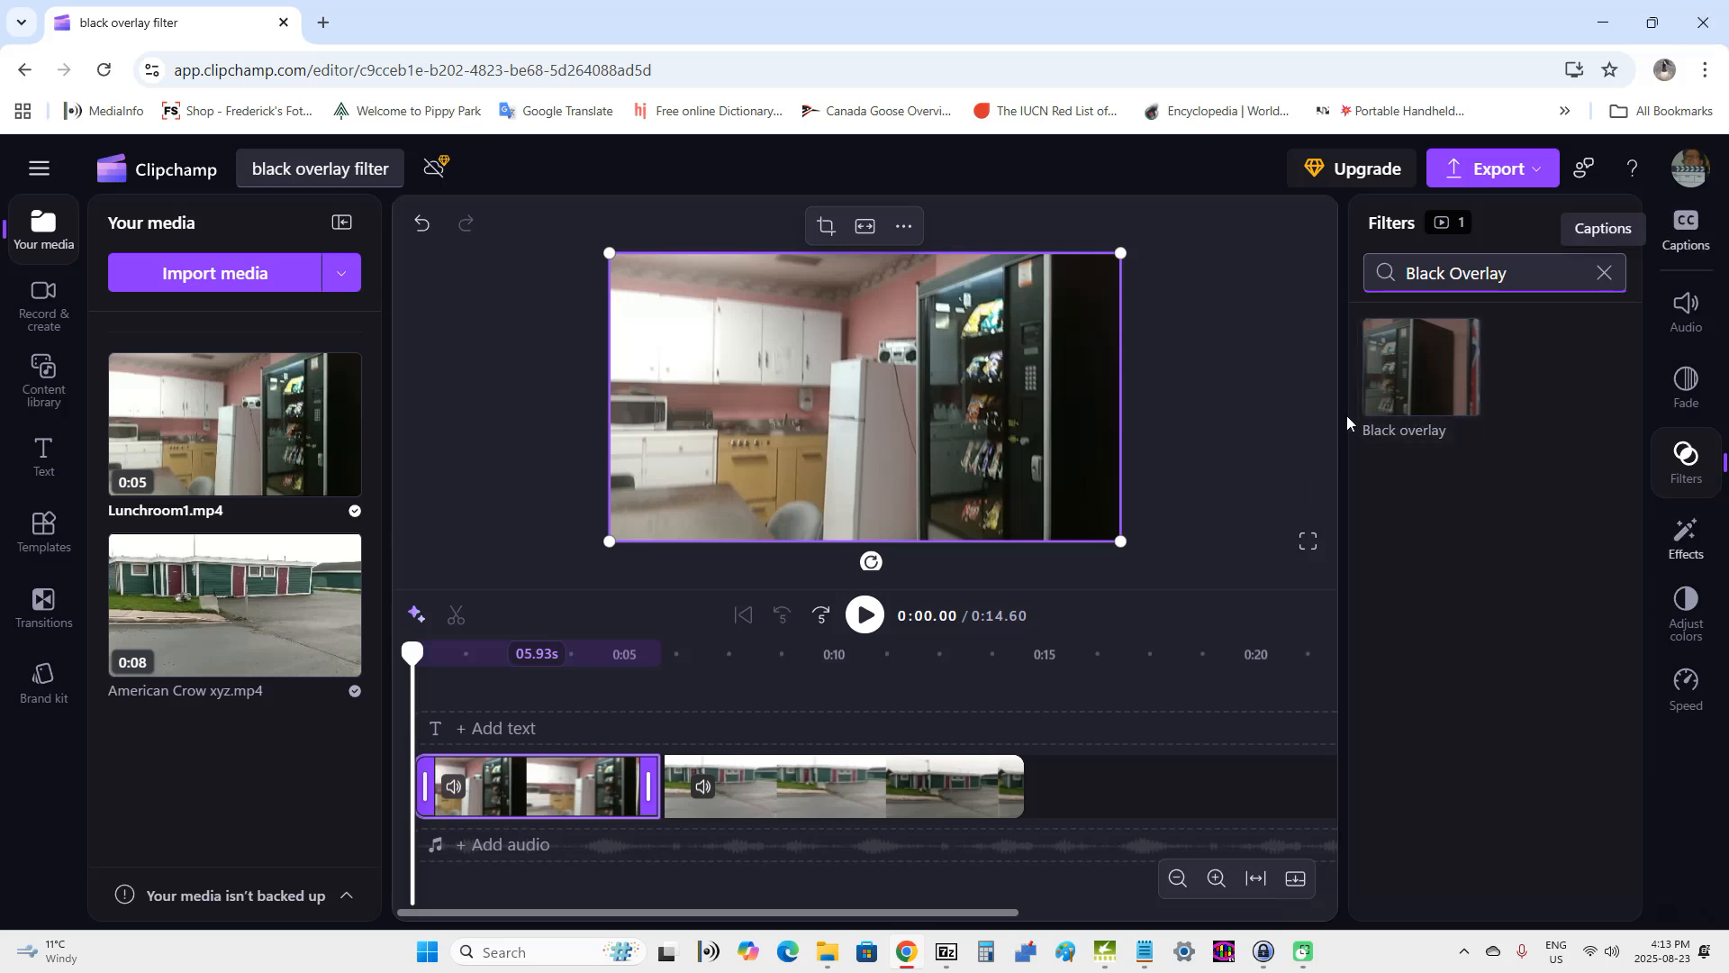
pyautogui.click(1434, 371)
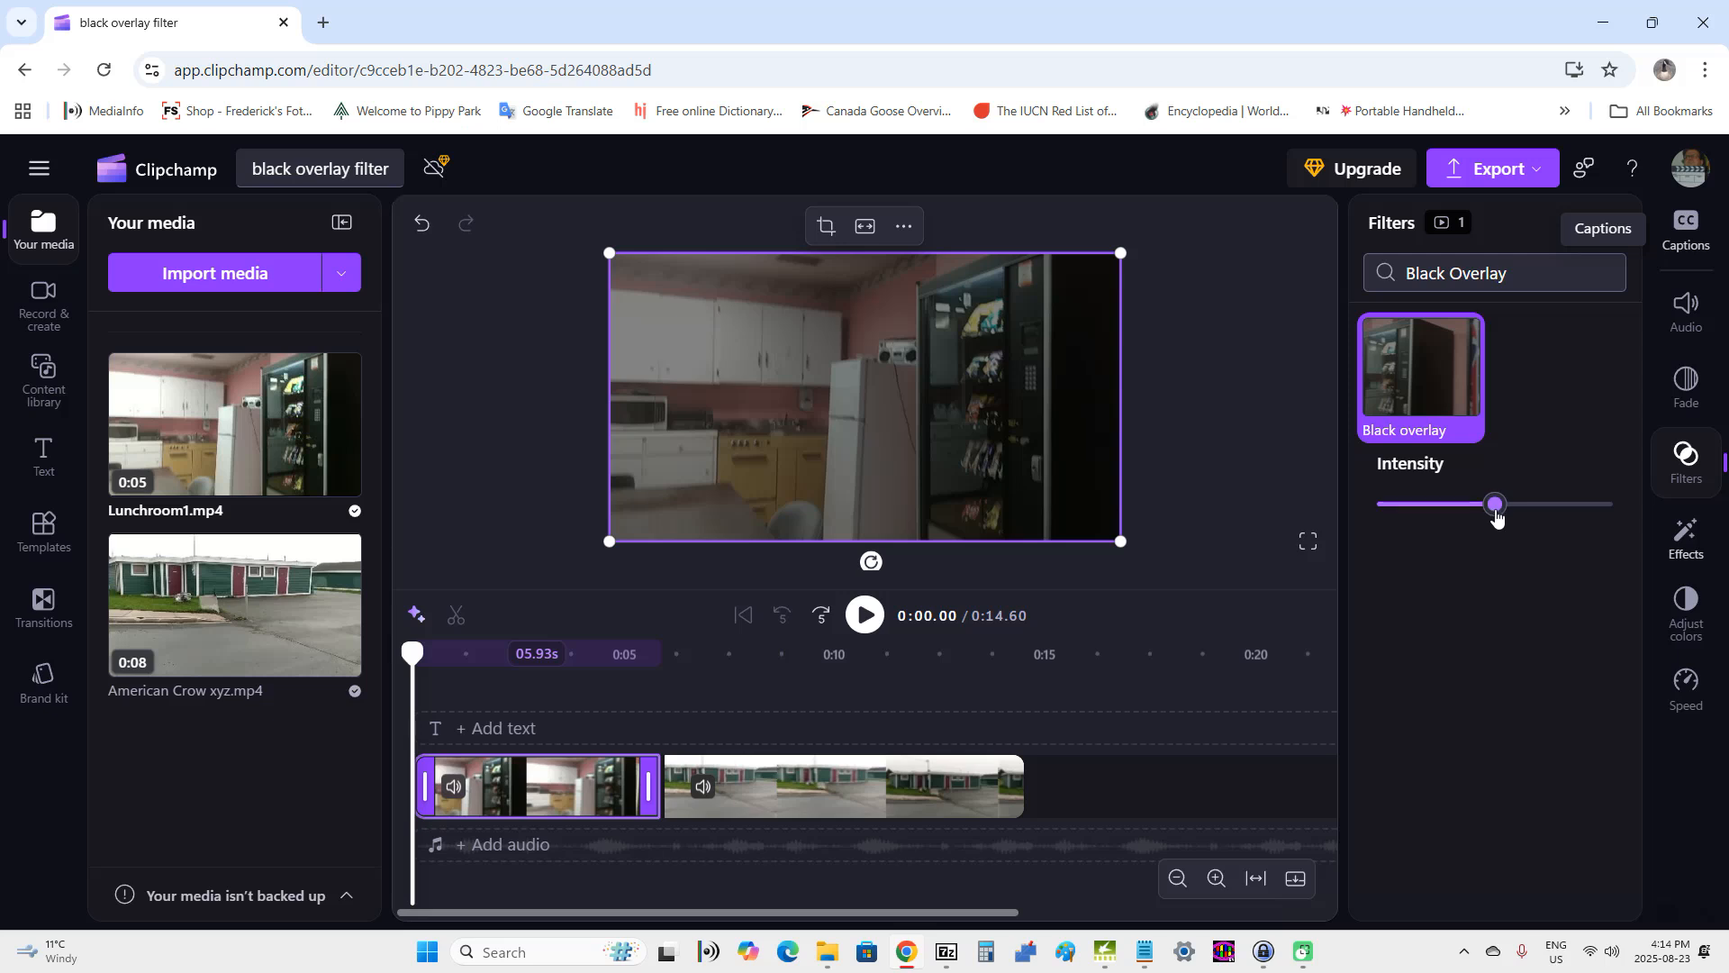
pyautogui.moveTo(1496, 515); pyautogui.dragTo(1518, 521)
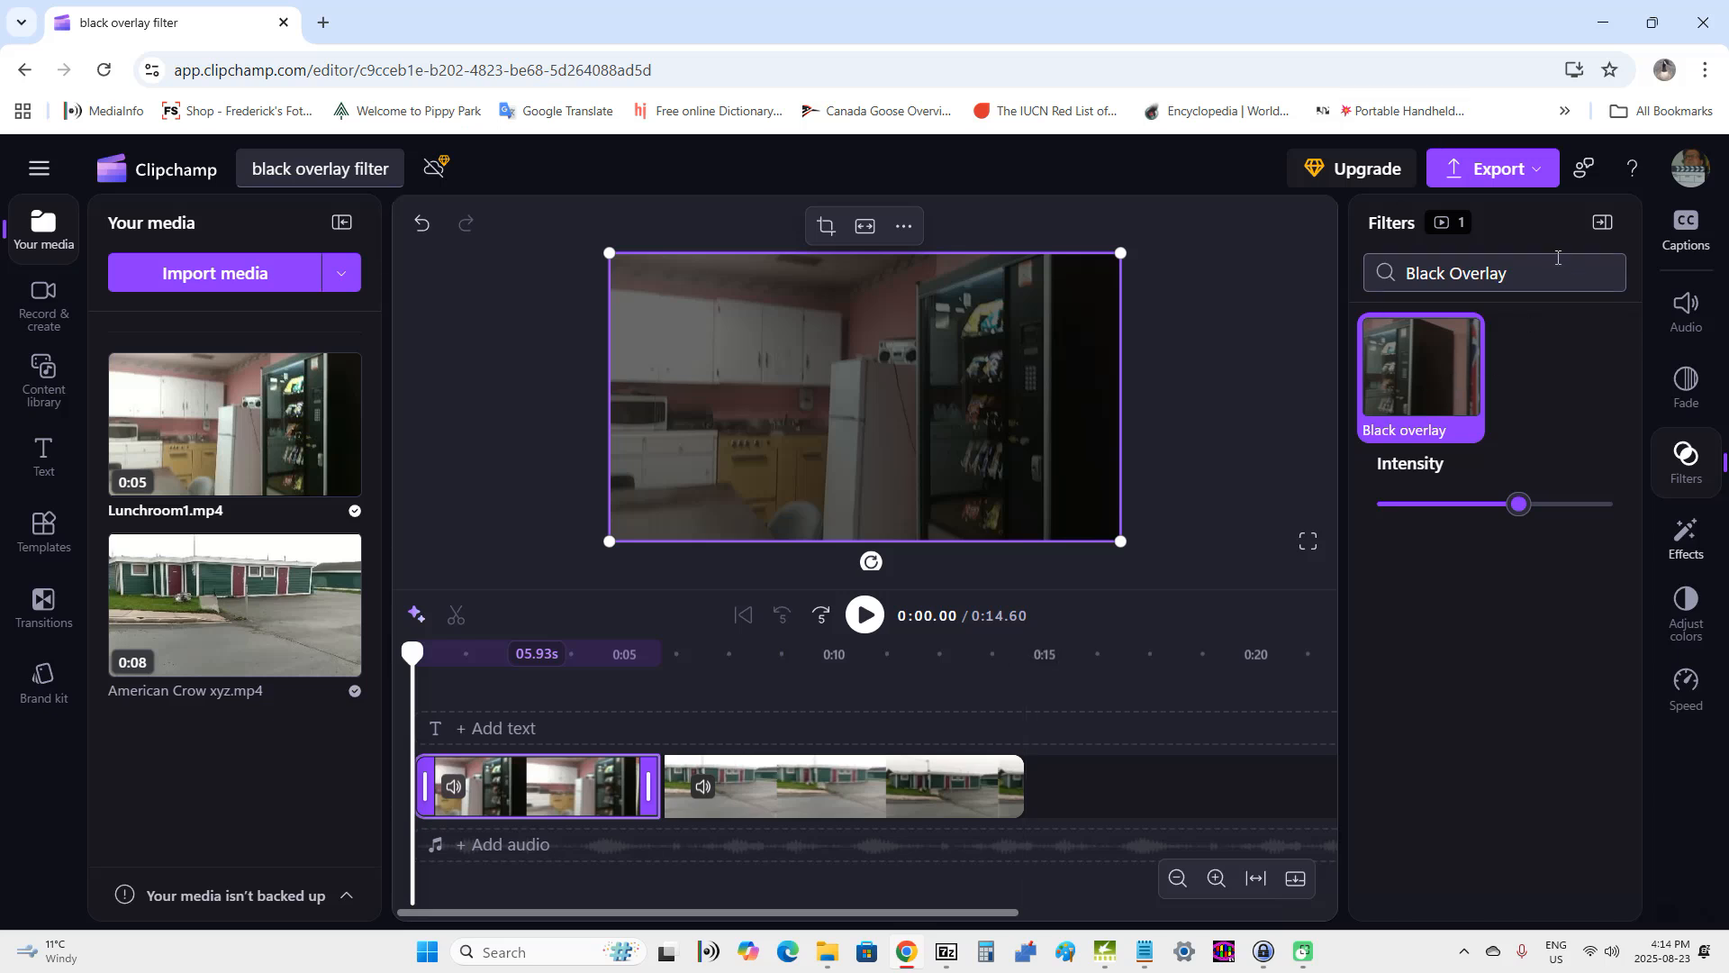
pyautogui.click(1599, 234)
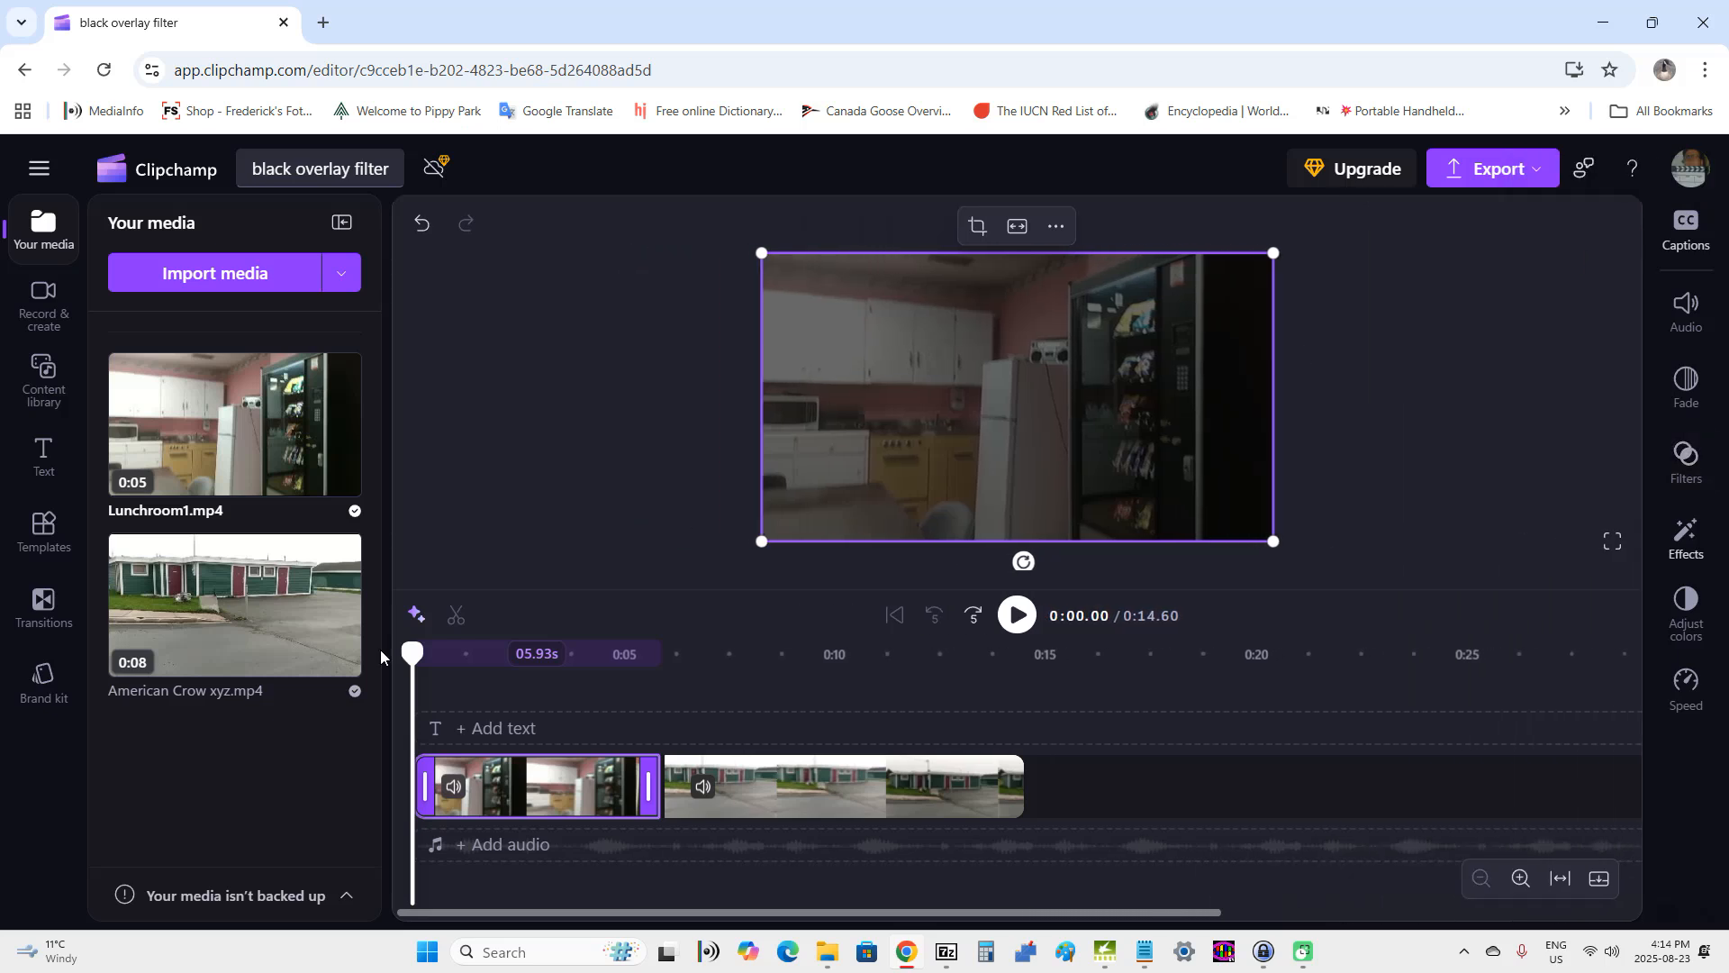
# Apply the Black overlay filter to the American Crow xyz clip and raise its intensity slightly above the midpoint
pyautogui.moveTo(411, 686); pyautogui.dragTo(670, 704)
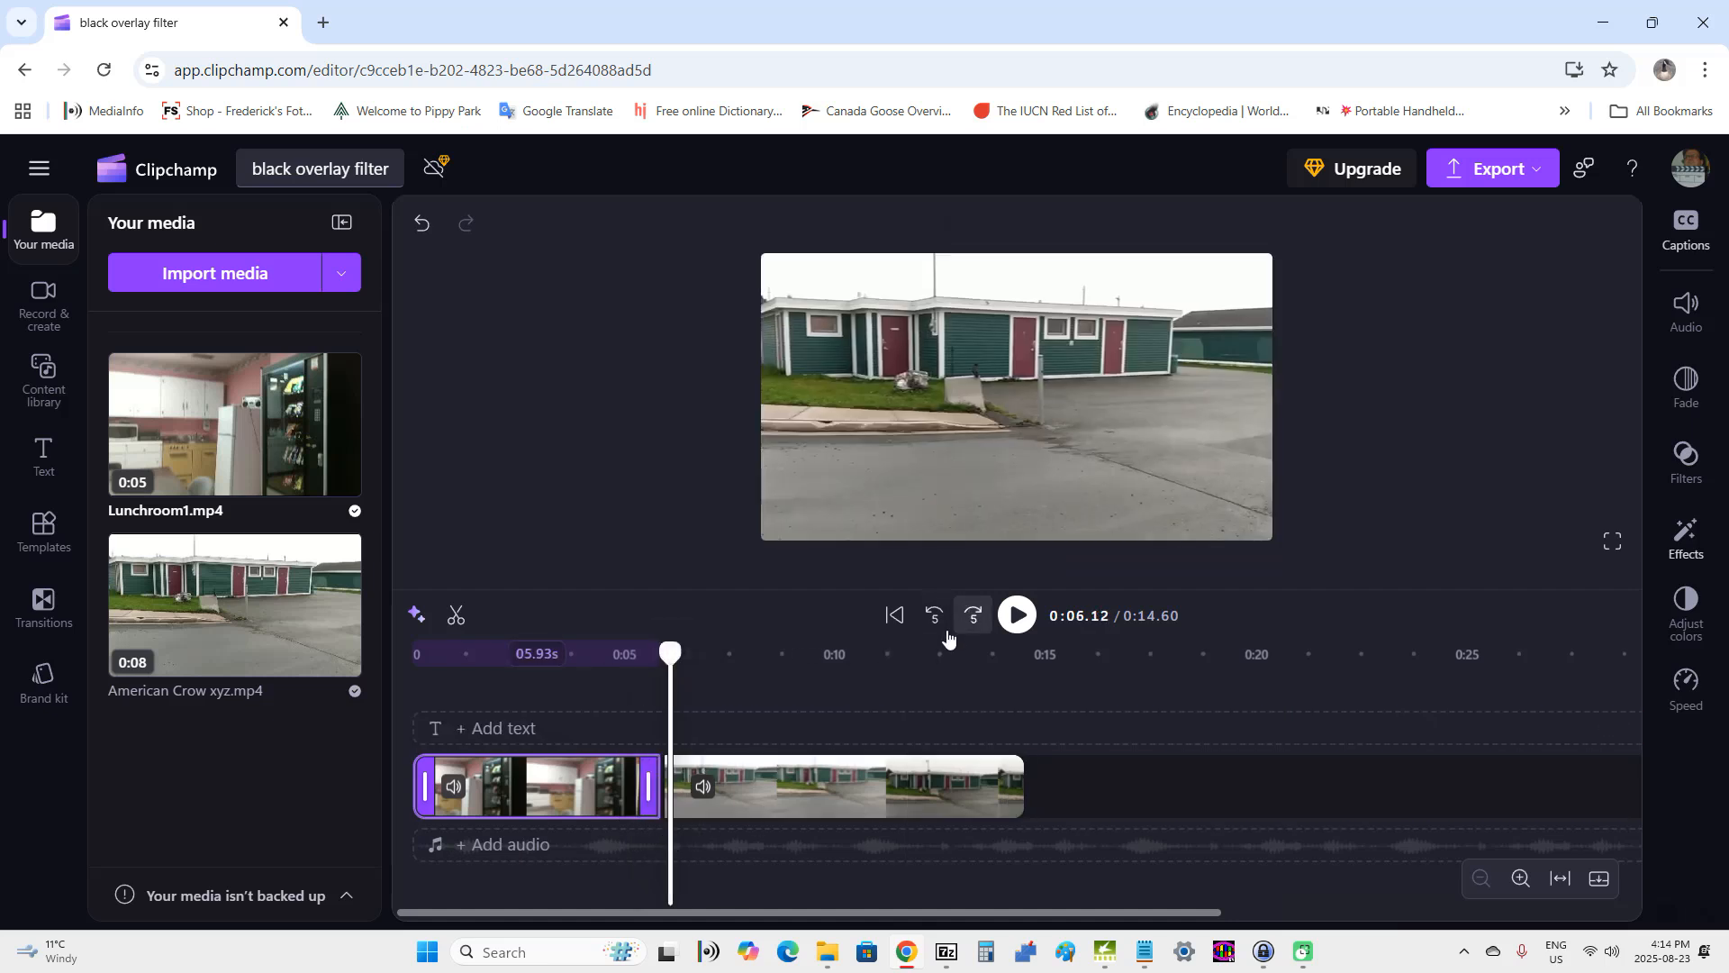
pyautogui.click(766, 790)
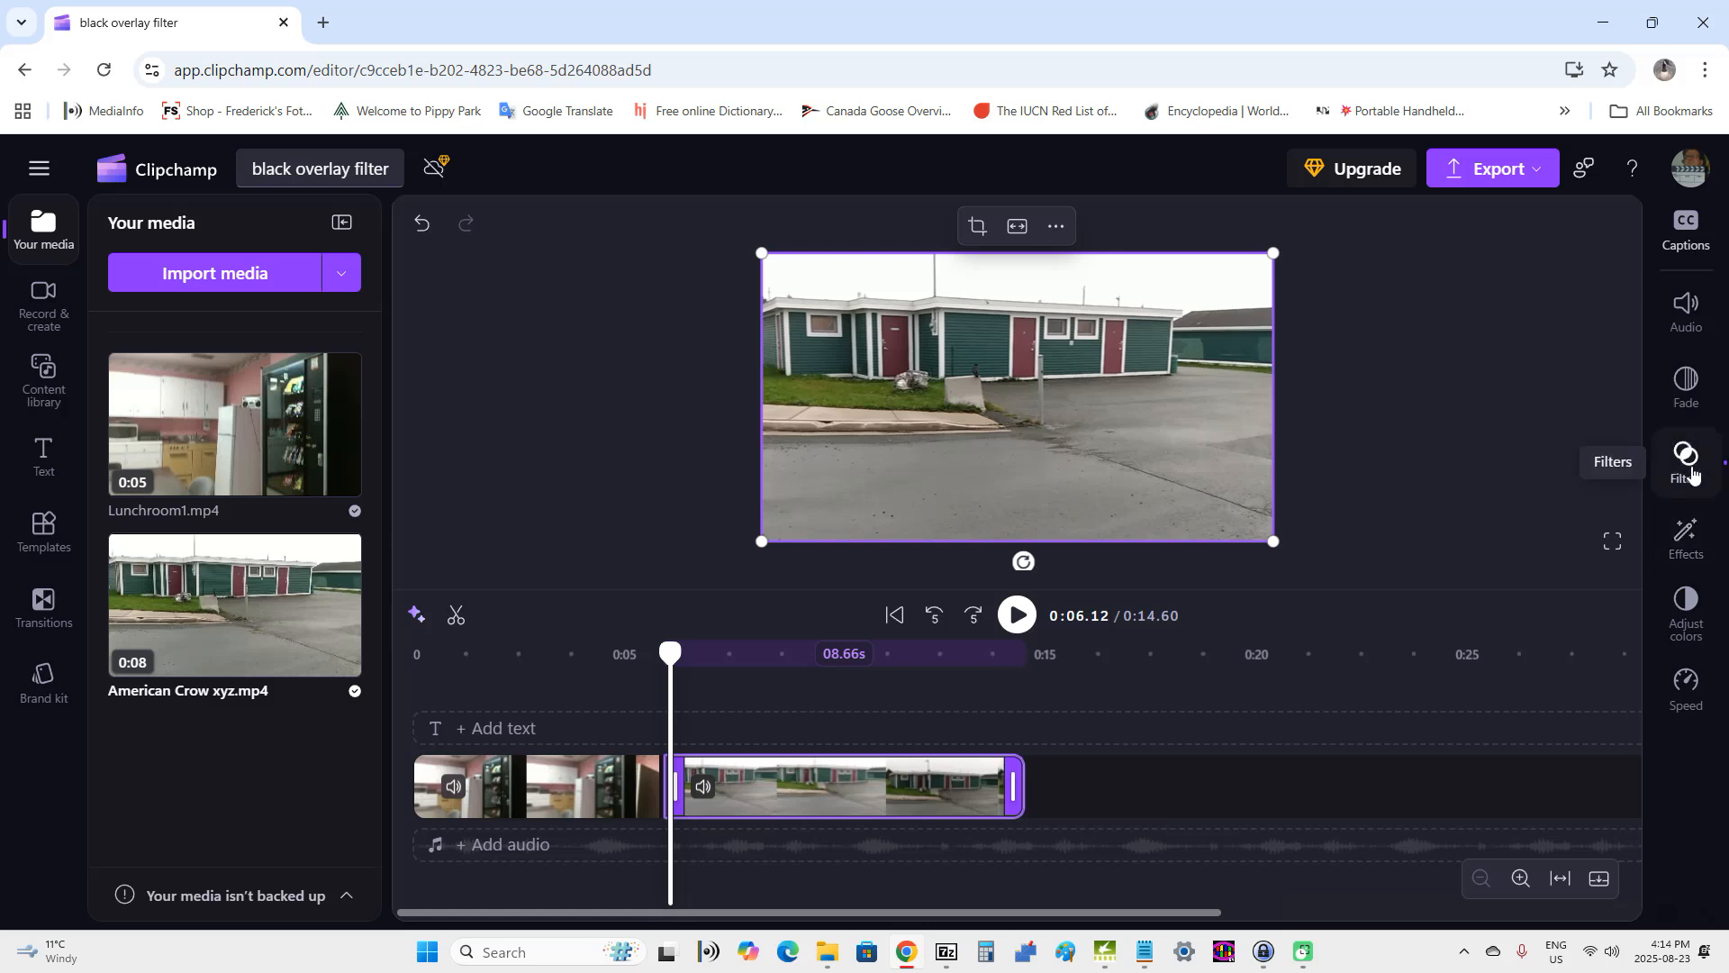
pyautogui.click(1691, 475)
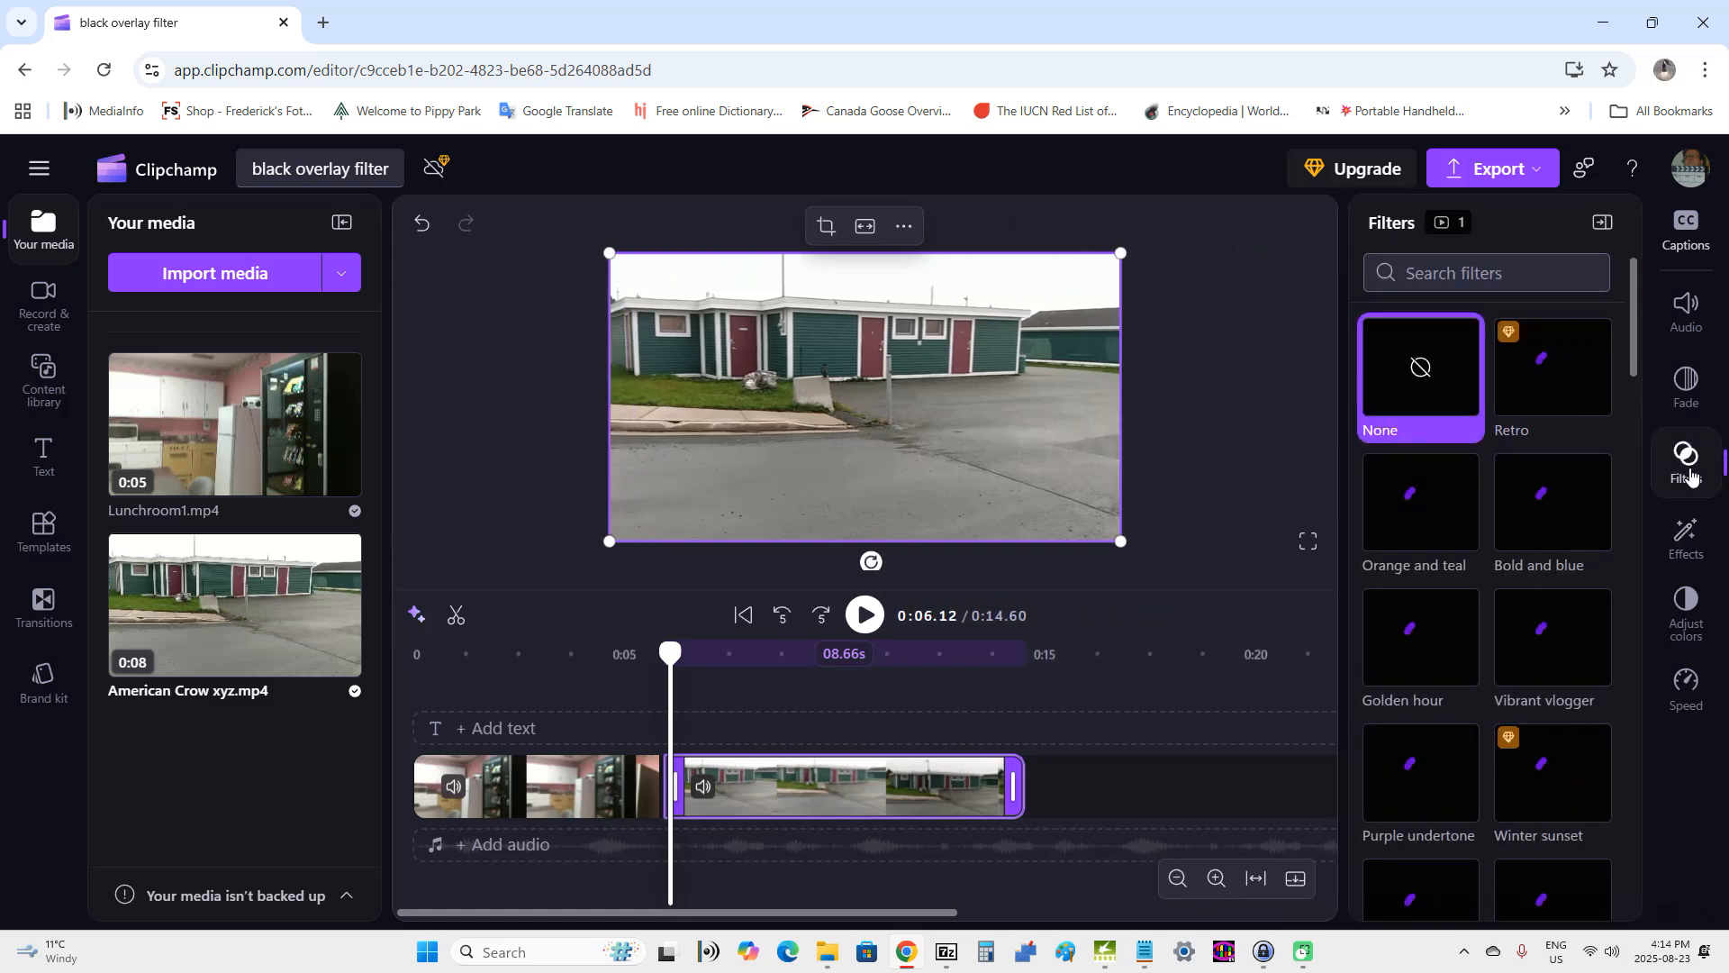
pyautogui.moveTo(1635, 338); pyautogui.dragTo(1624, 816)
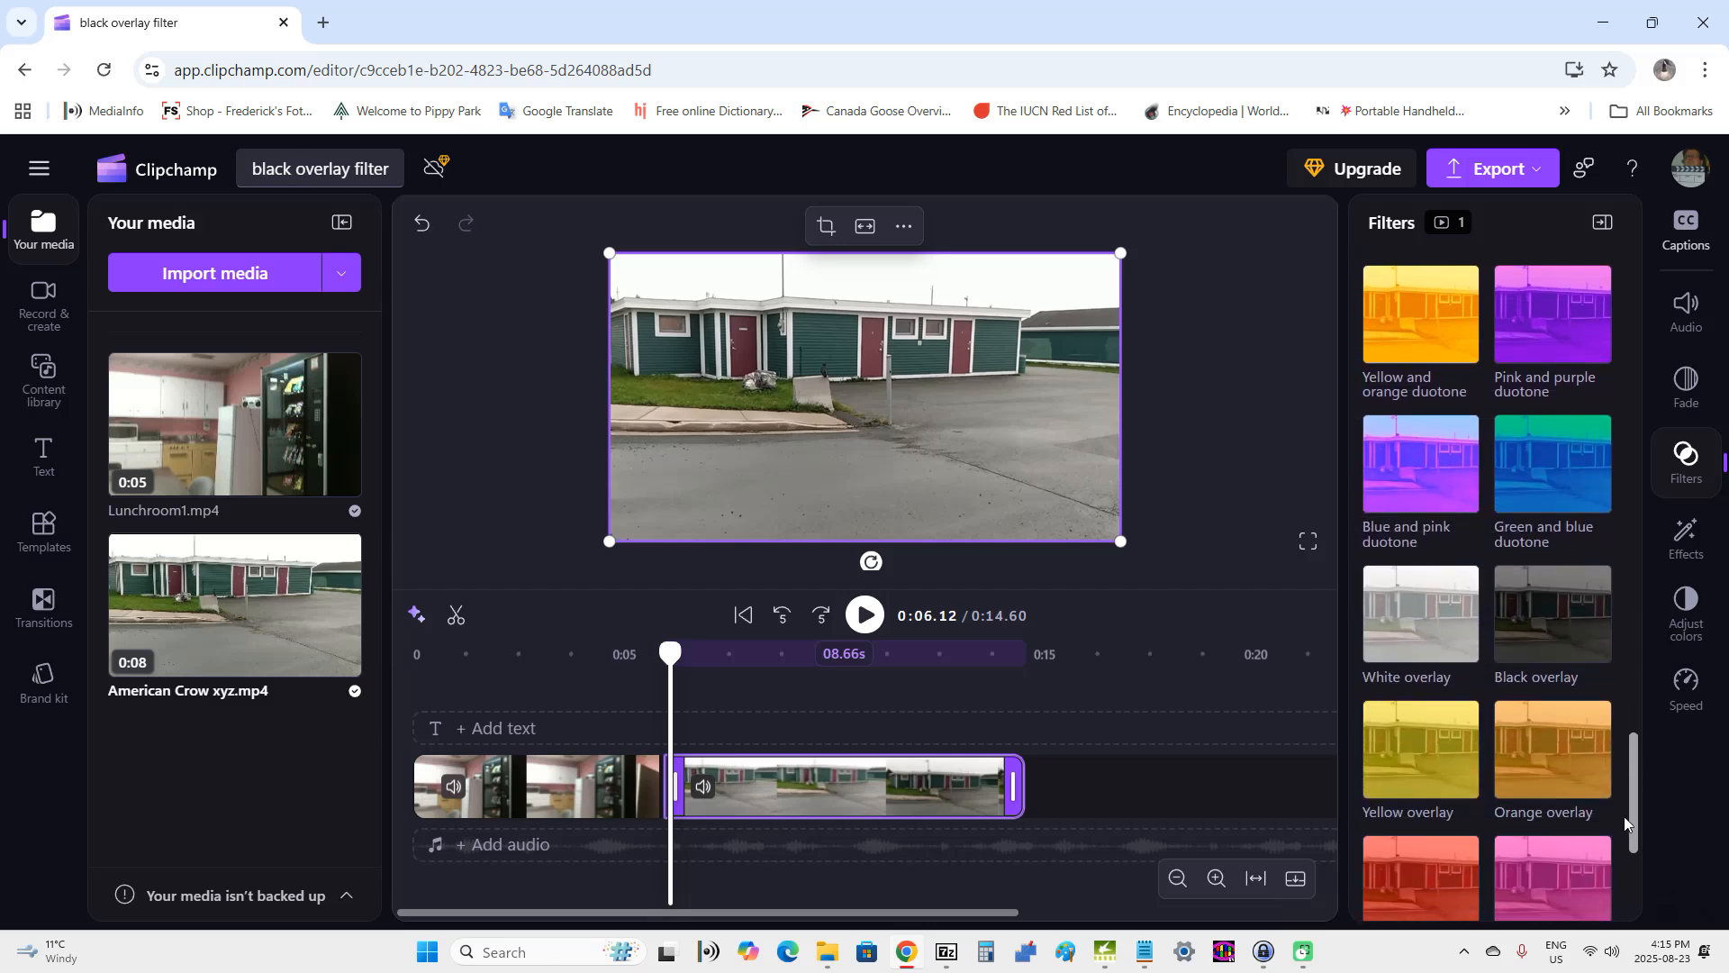
pyautogui.click(1585, 634)
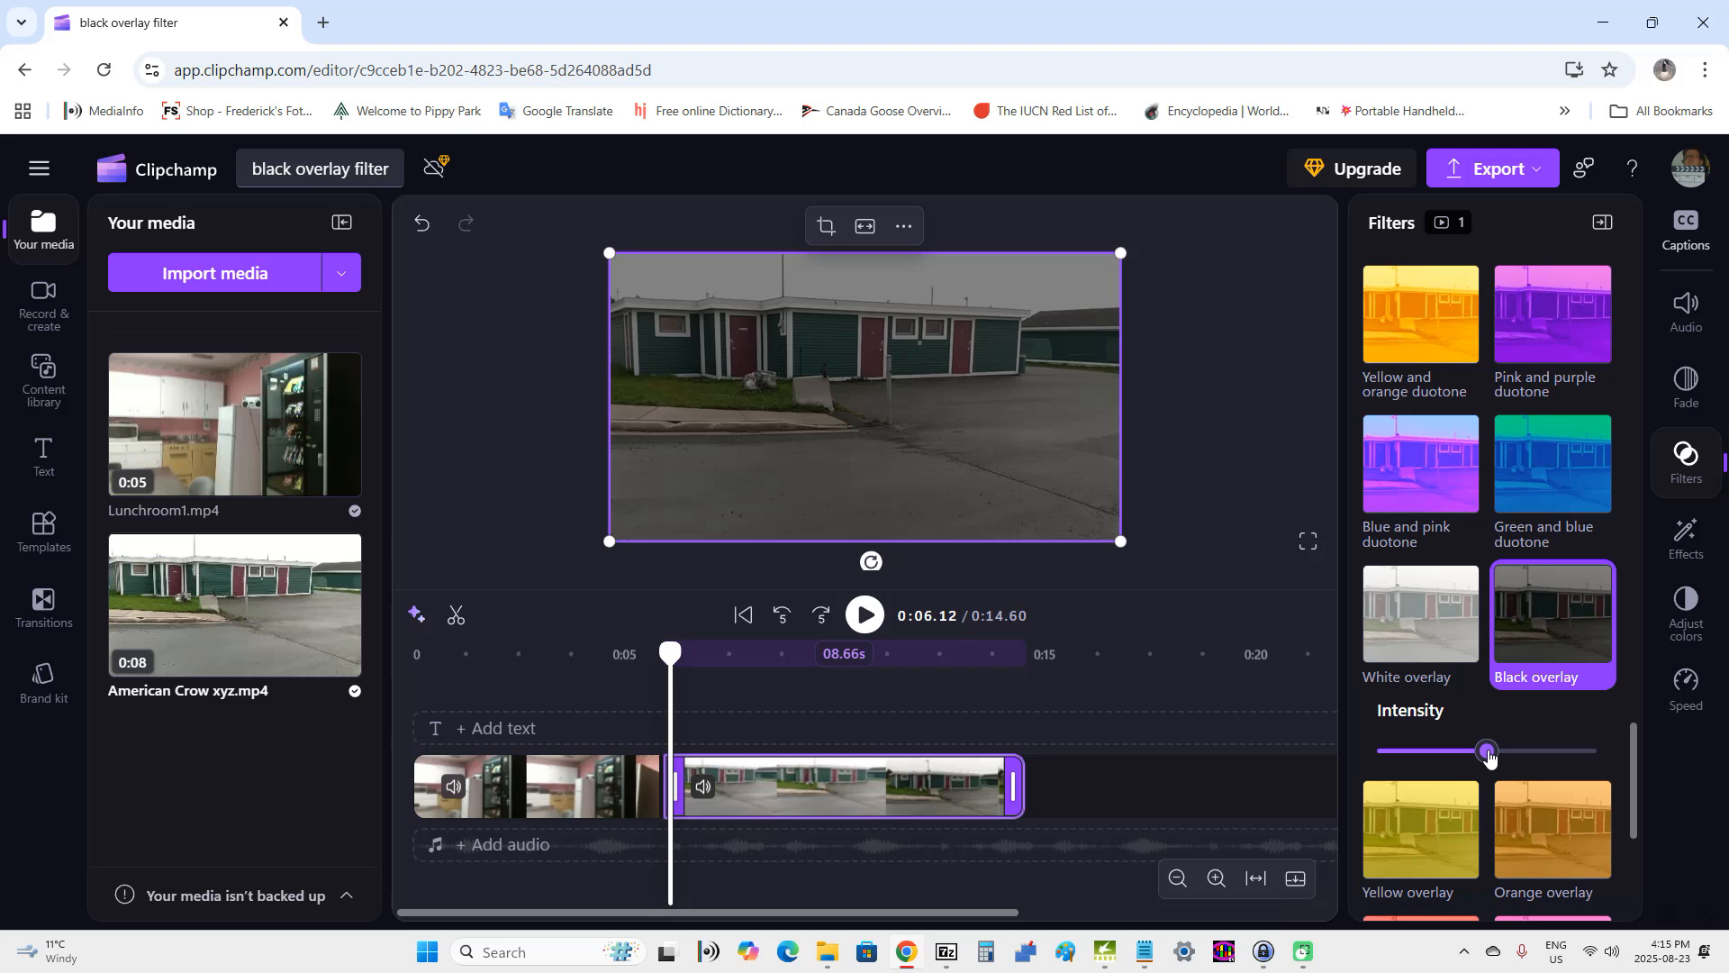
pyautogui.moveTo(1489, 754); pyautogui.dragTo(1511, 762)
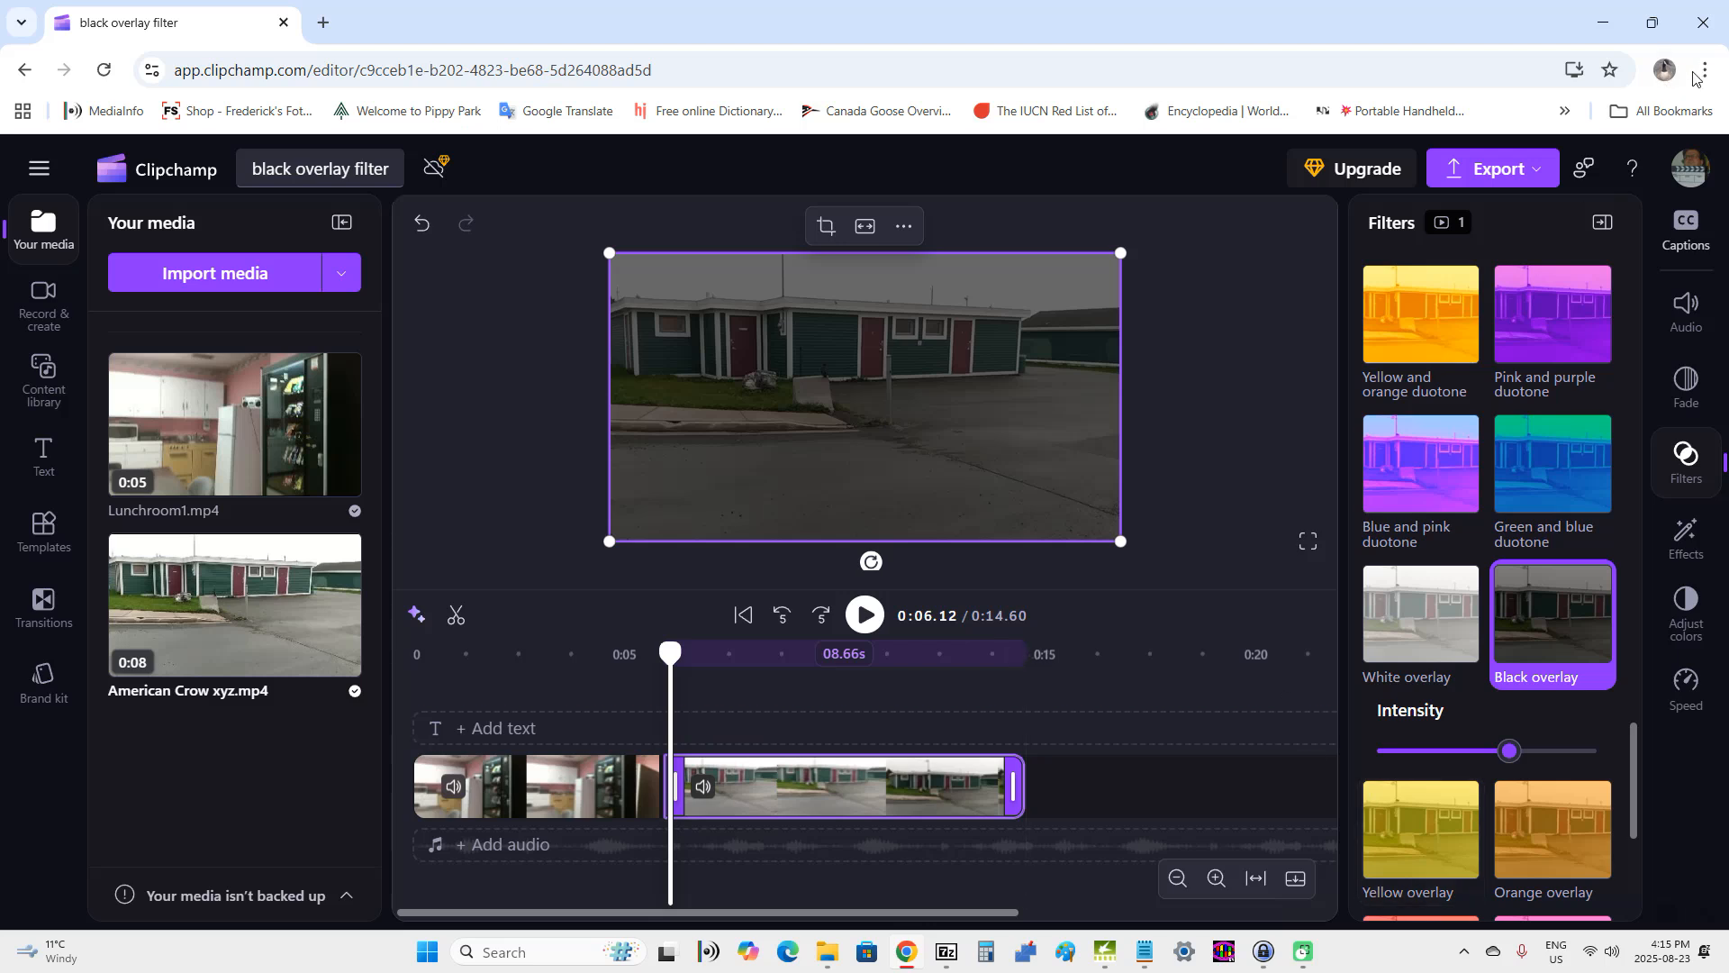
pyautogui.click(1597, 228)
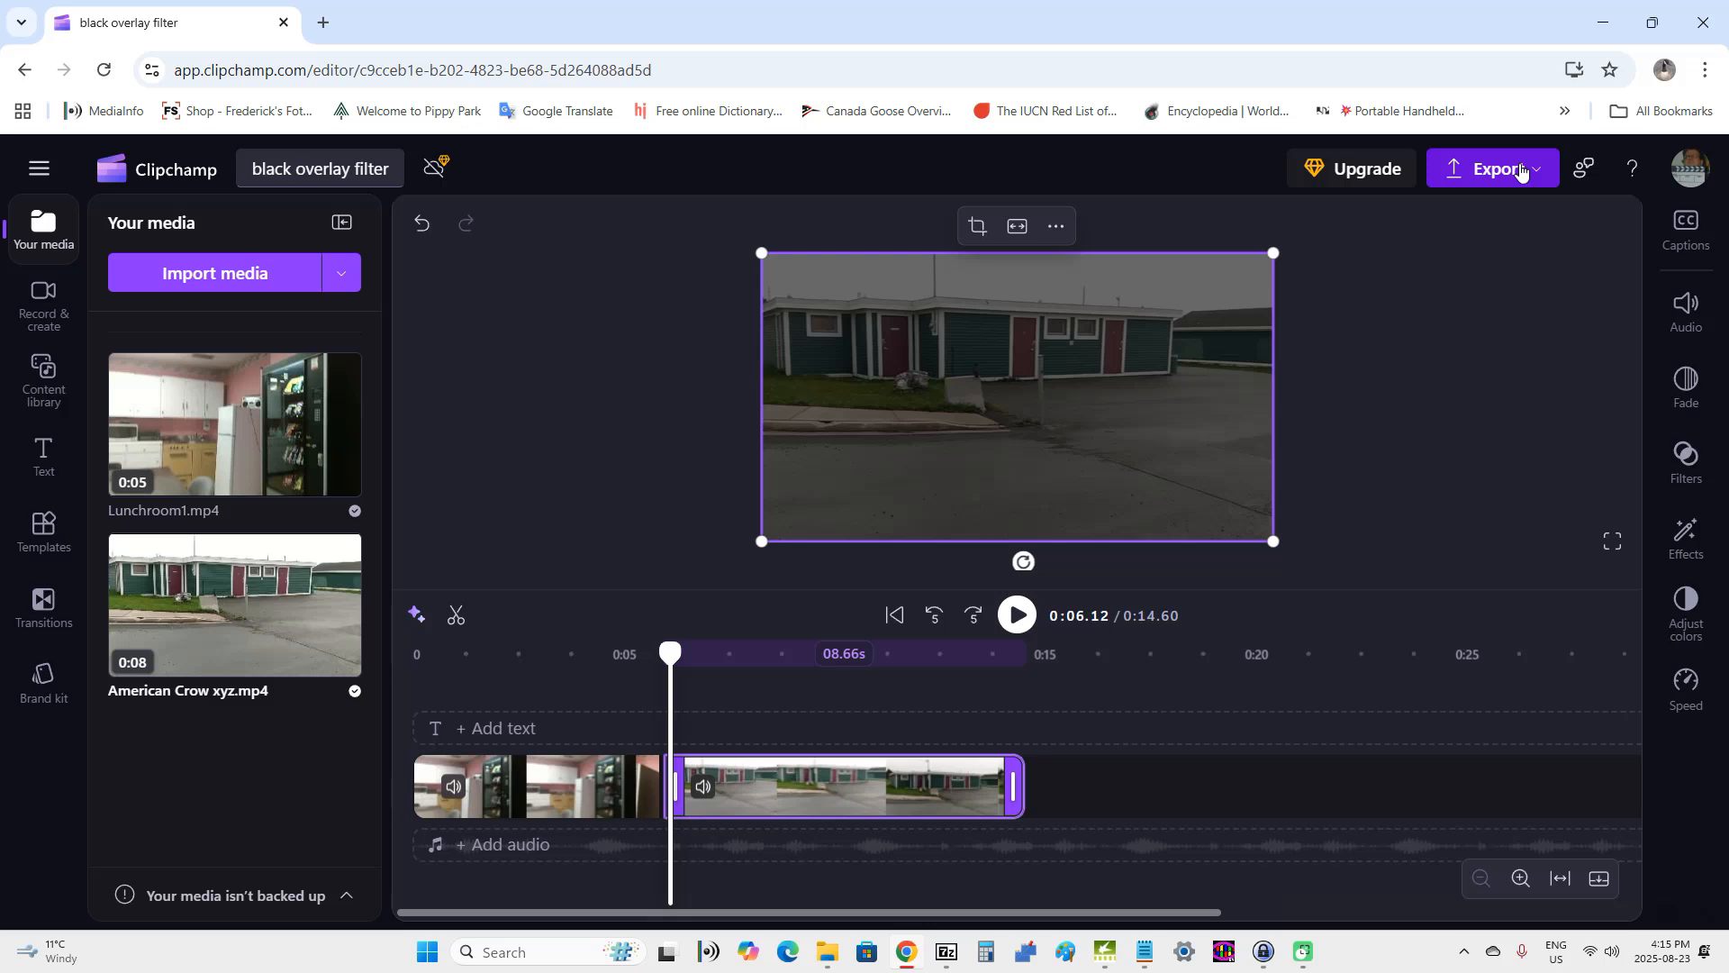
# Export the finished video as an MP4 at 1080p quality
pyautogui.click(1520, 172)
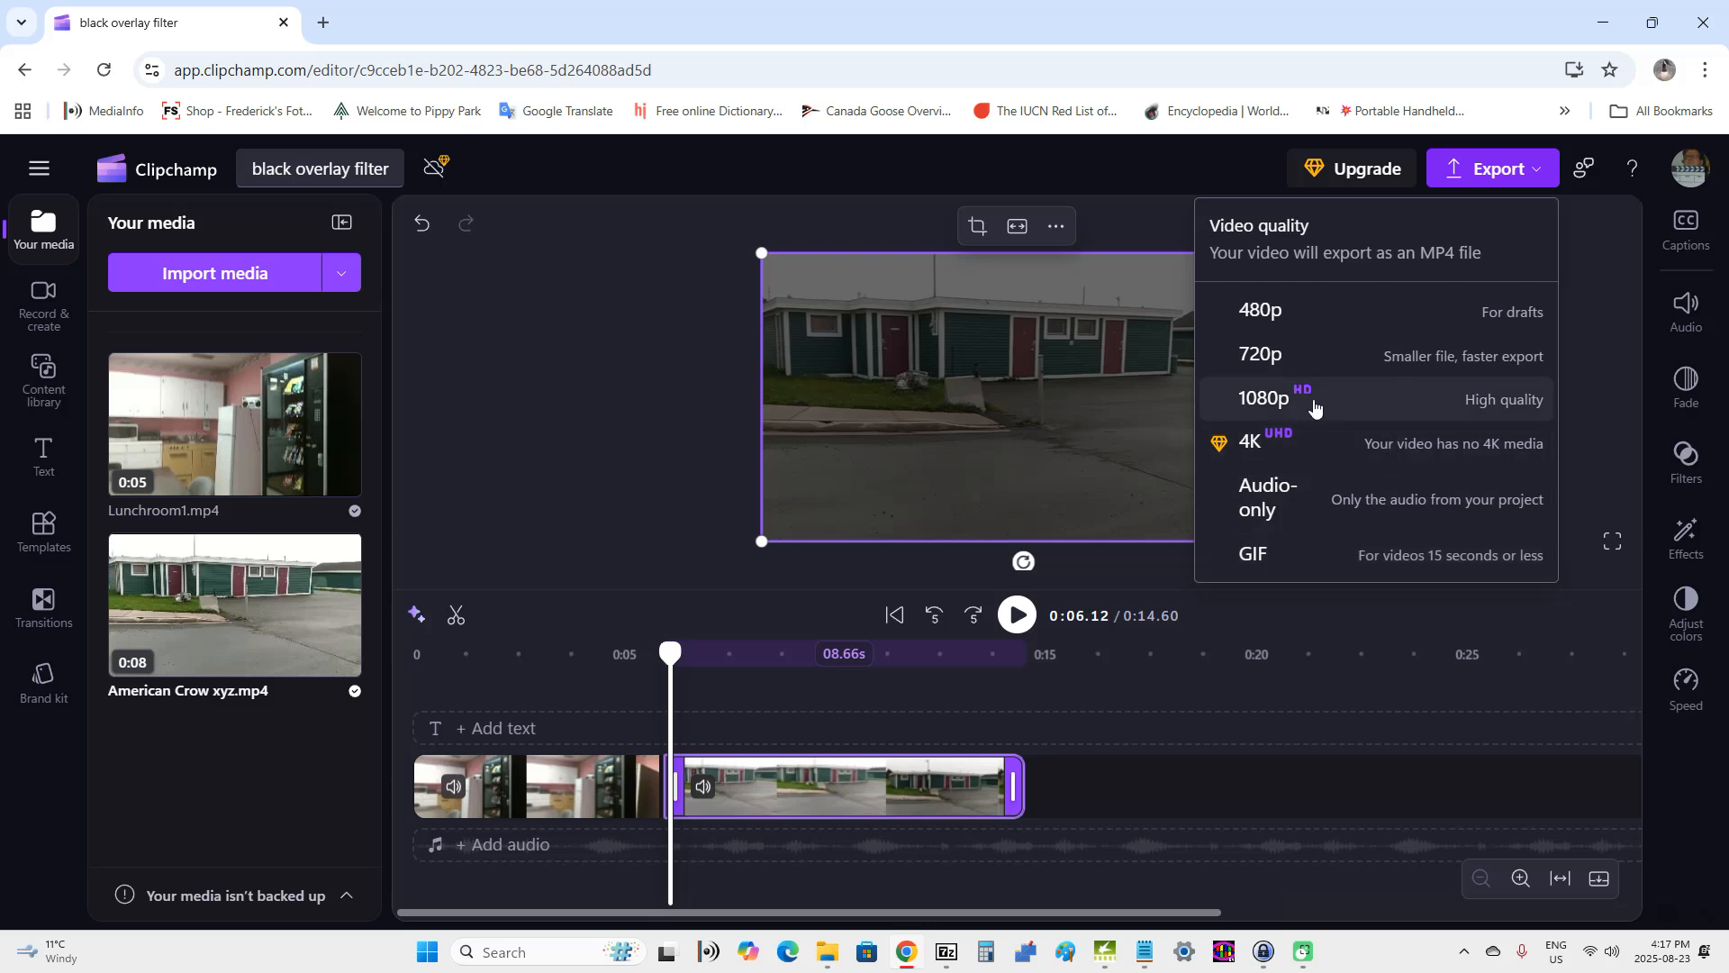
pyautogui.click(1314, 402)
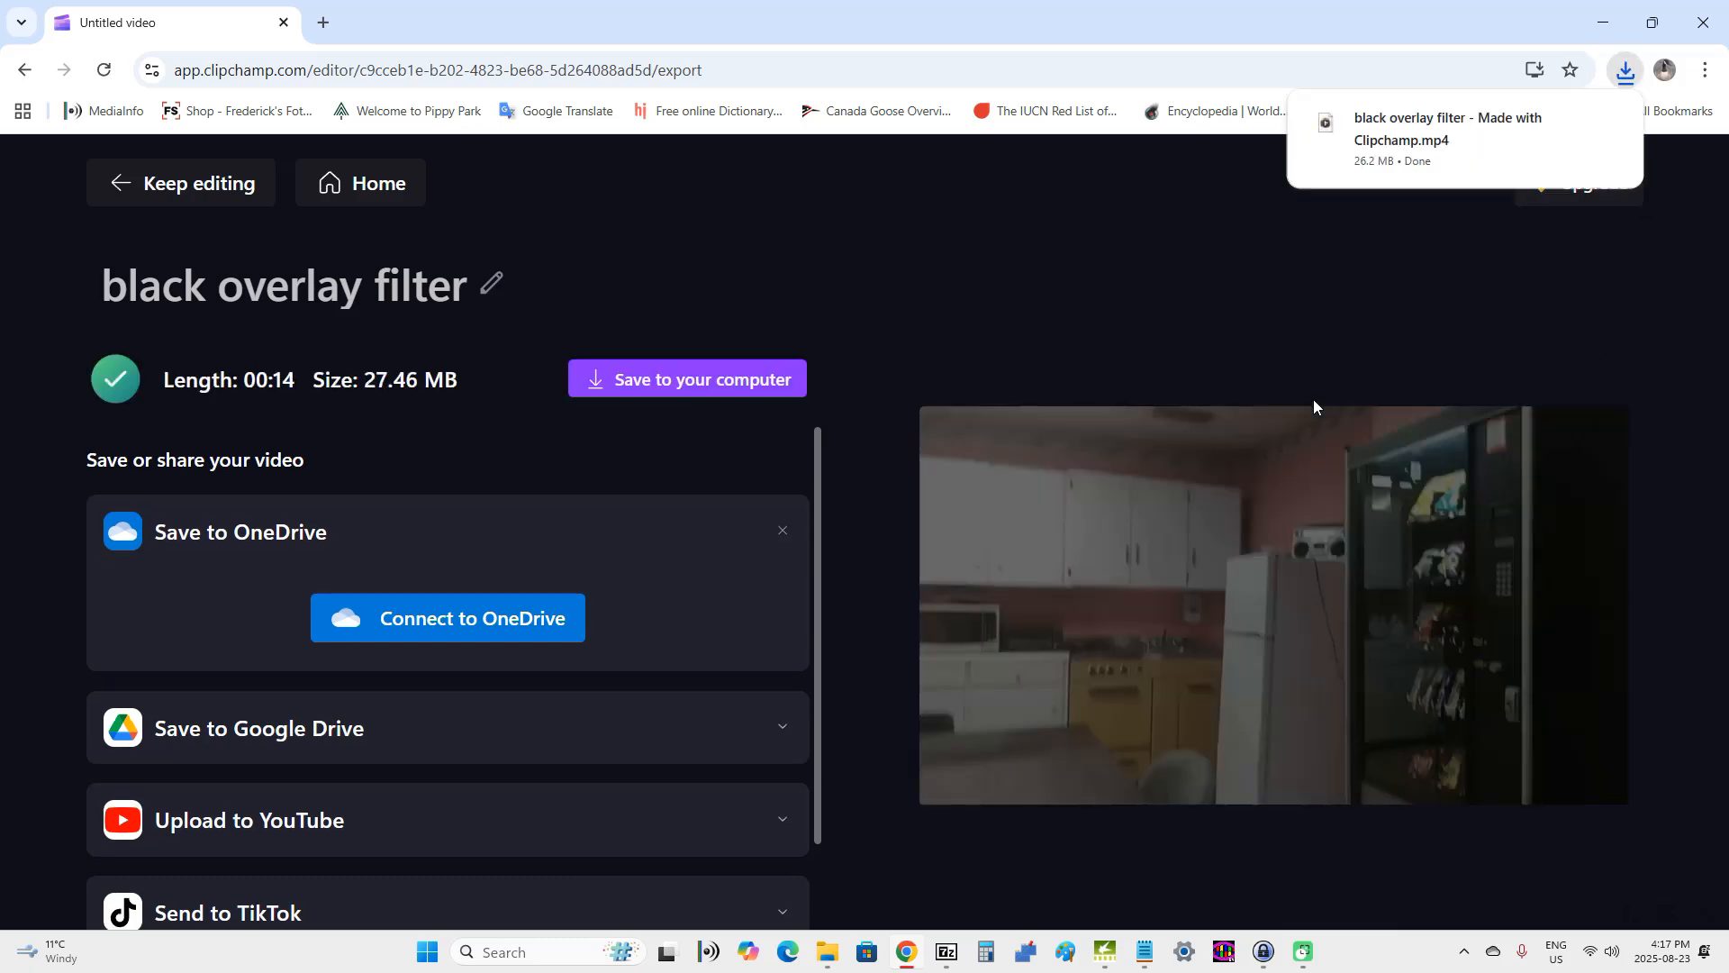
pyautogui.moveTo(1519, 143)
pyautogui.moveTo(1376, 137)
# Save the exported video to the computer as "black overlay filter - Made with Clipchamp" in Desktop > sample clips > clipchamp > black overlay
pyautogui.click(677, 381)
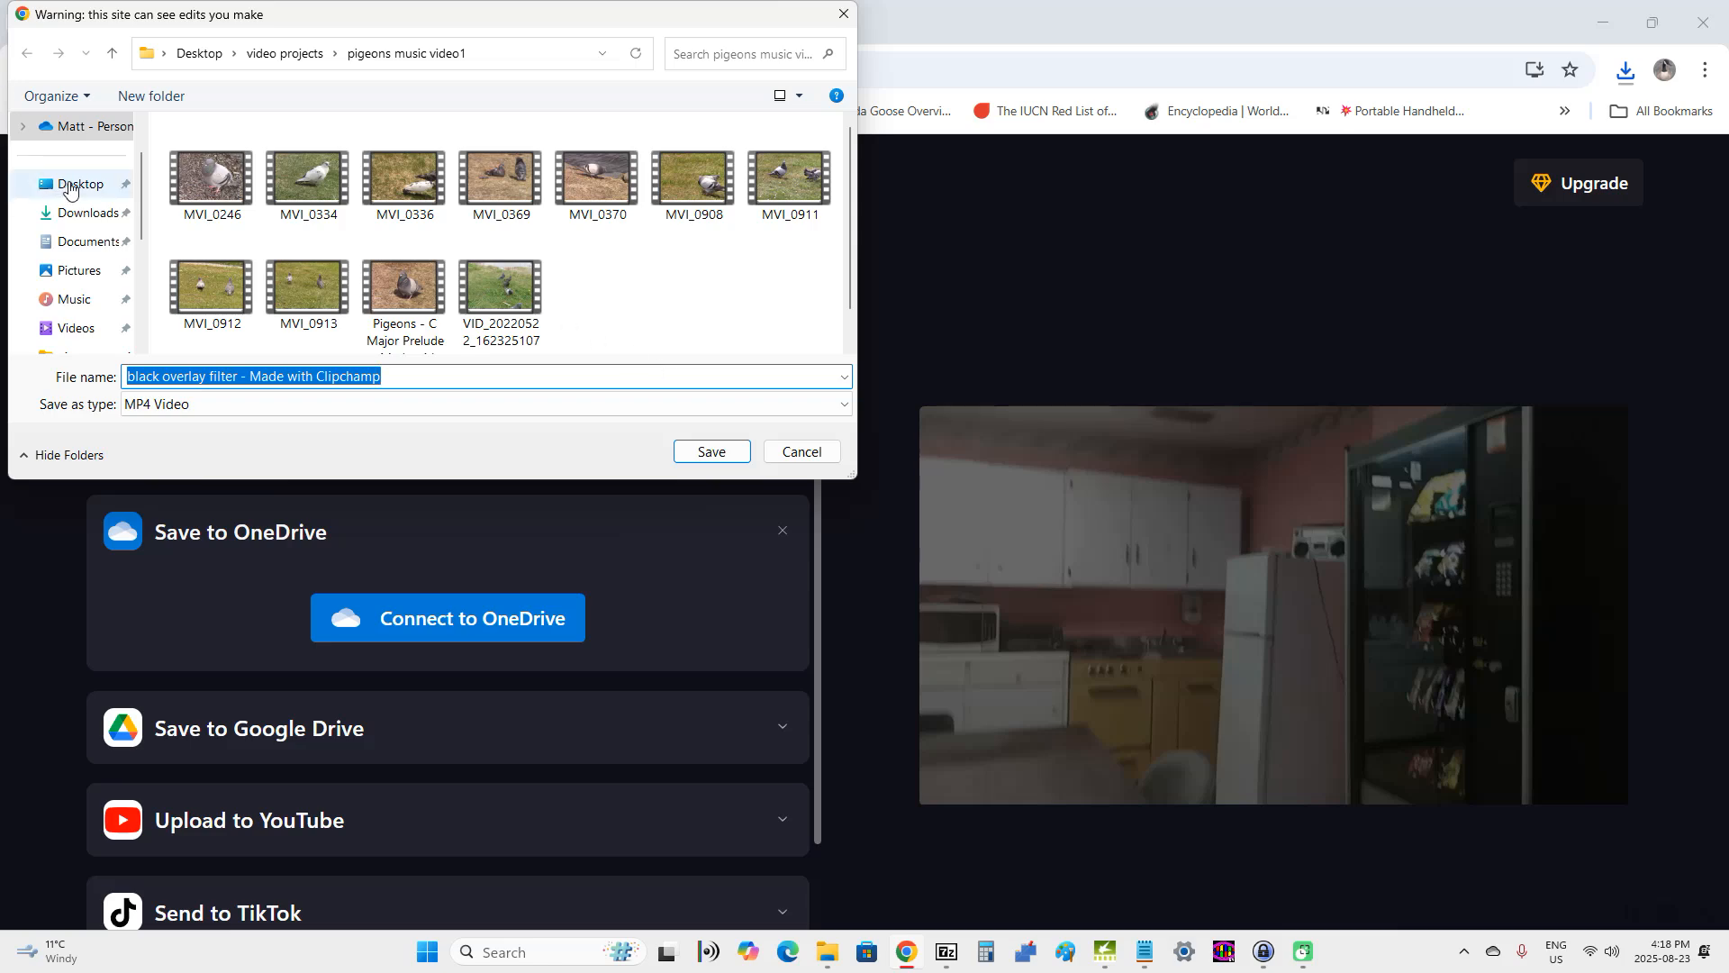
pyautogui.click(69, 185)
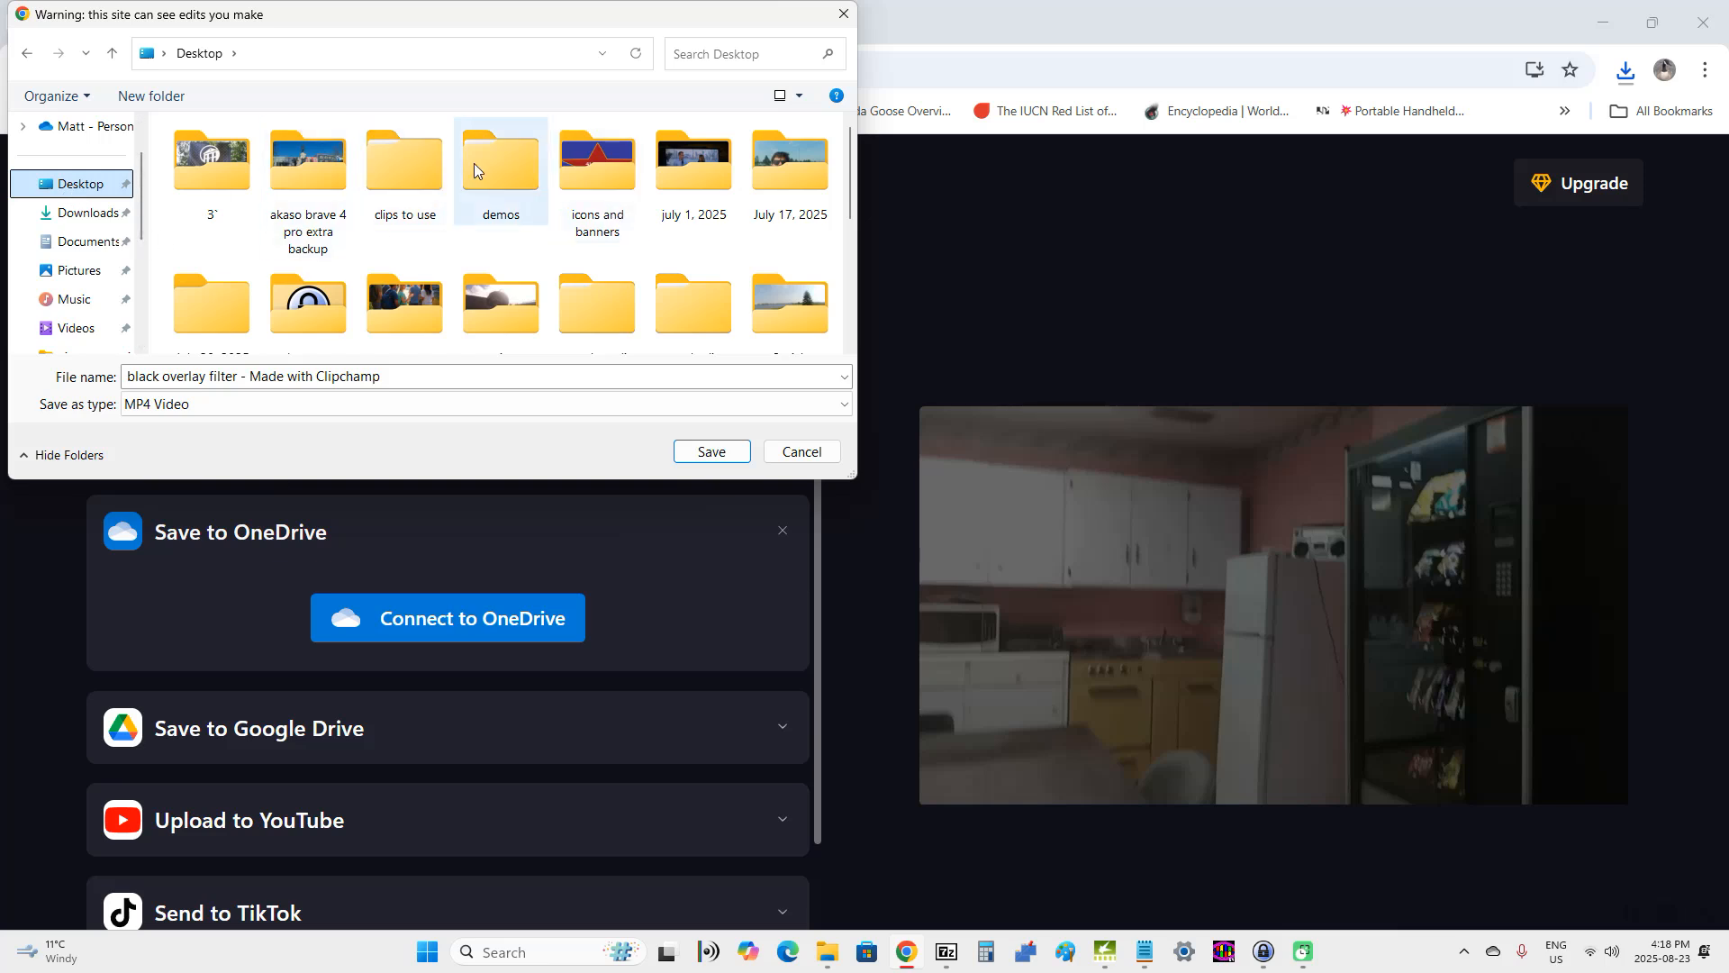
pyautogui.scroll(-3, 505, 164)
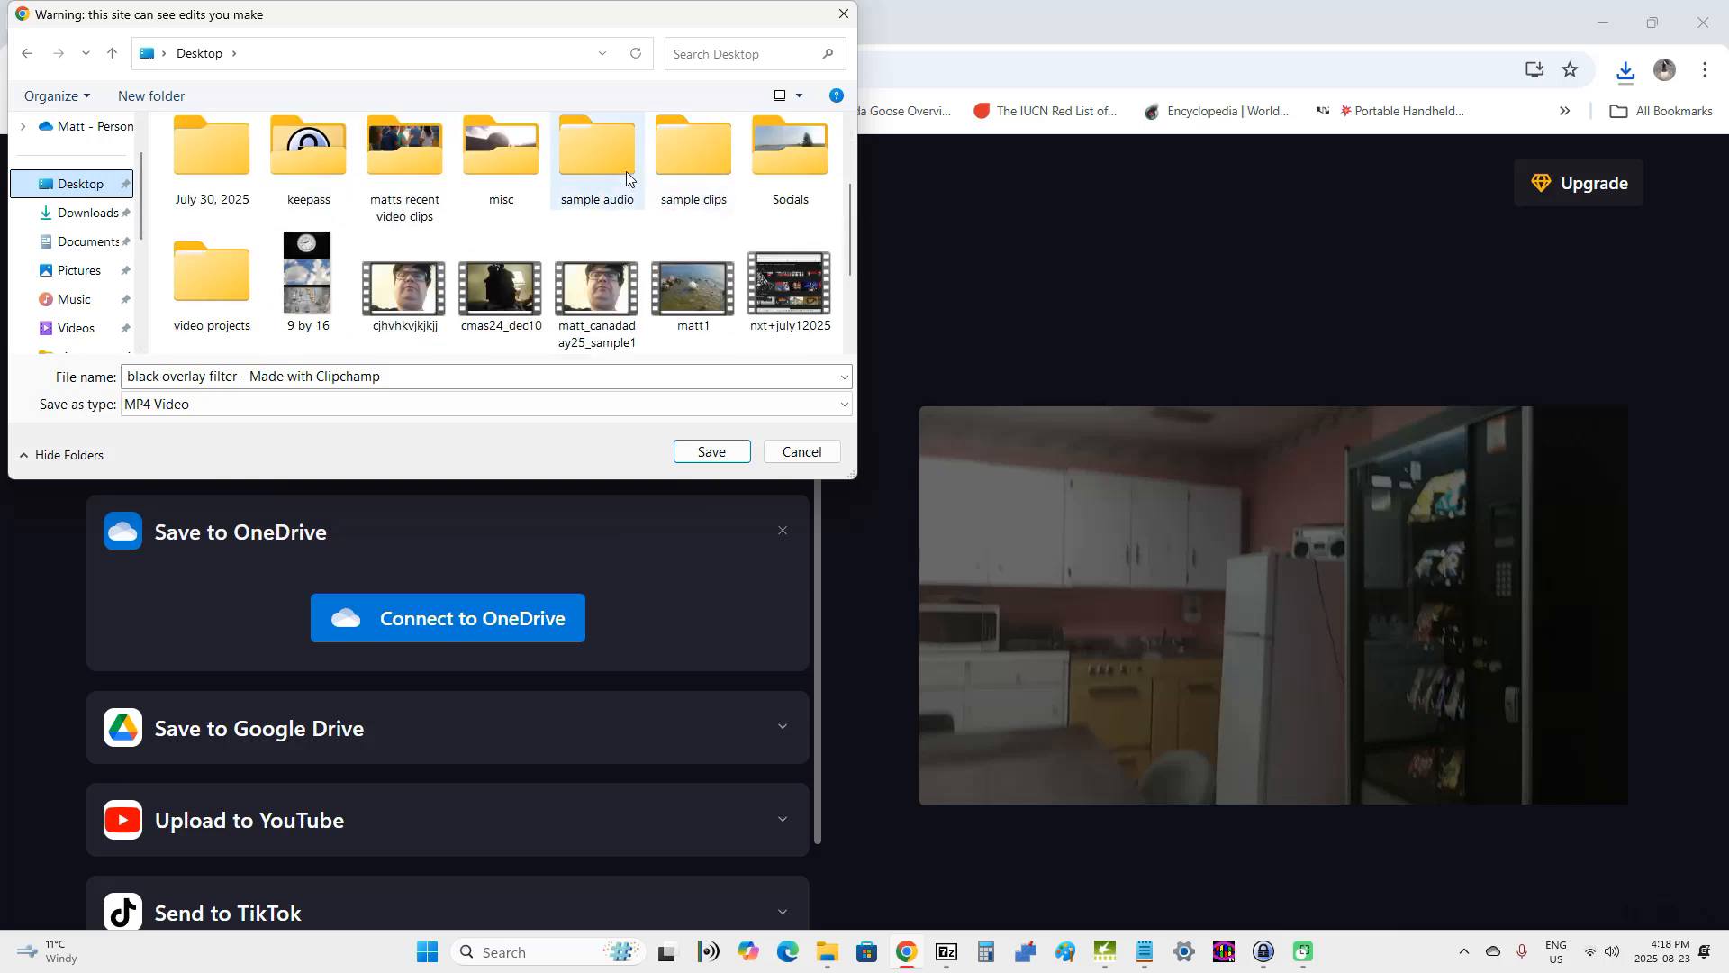
pyautogui.click(702, 171)
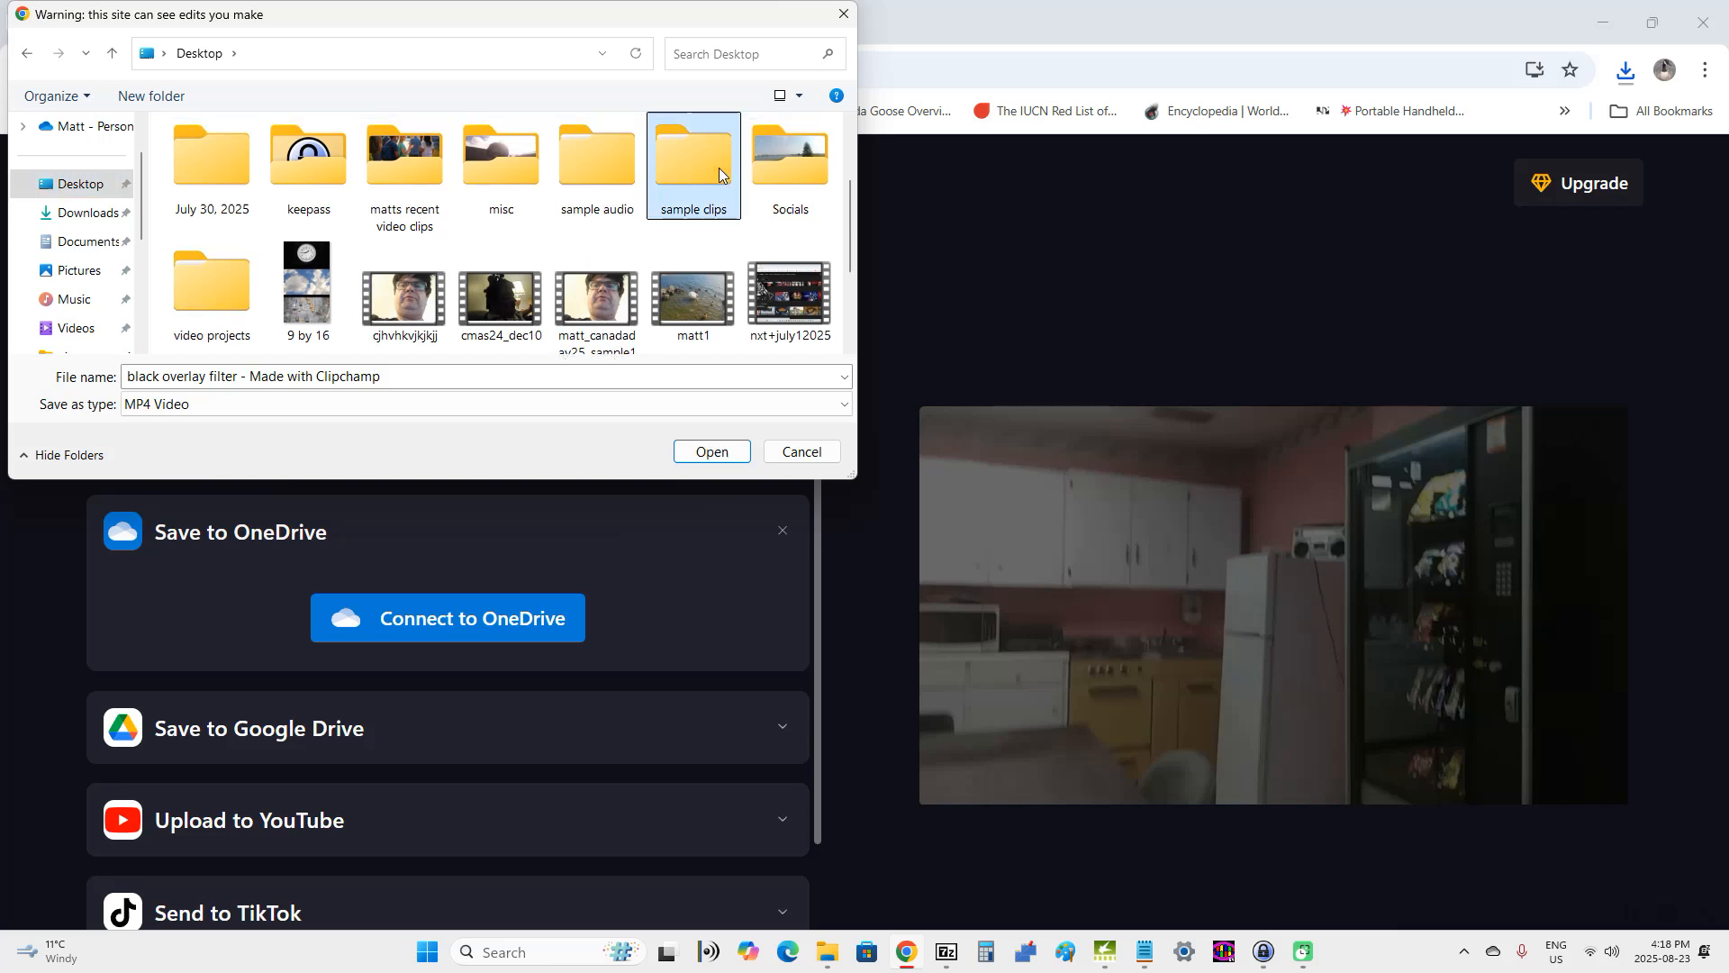
pyautogui.doubleClick(719, 169)
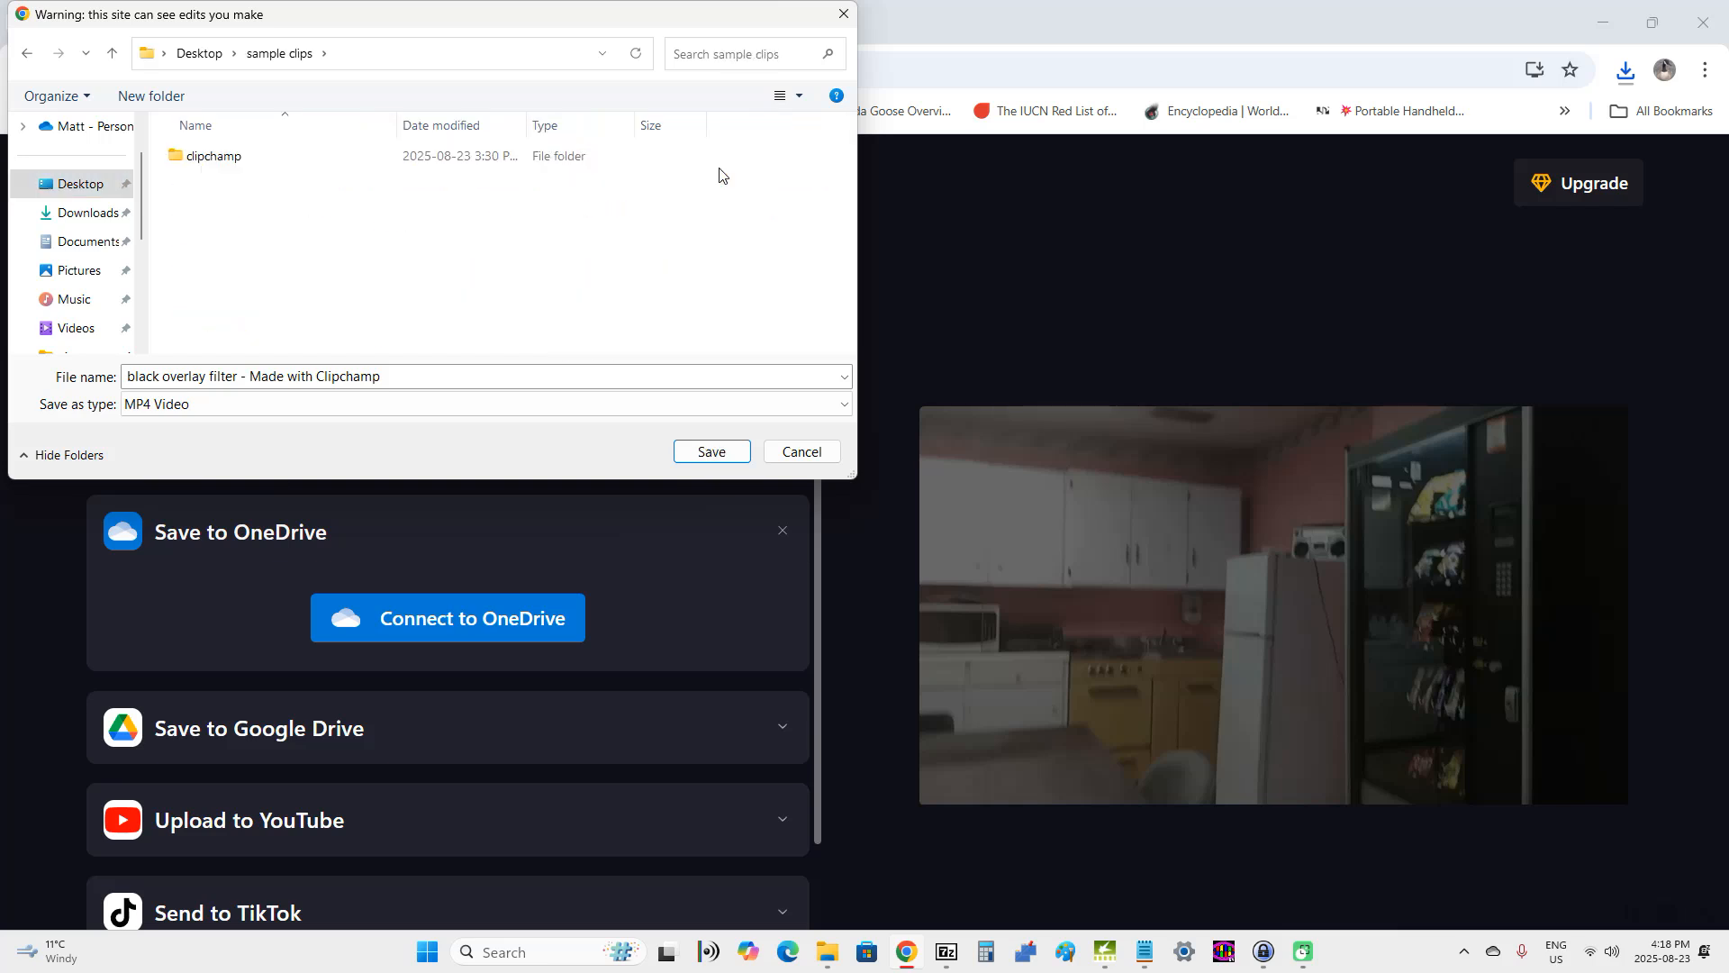
pyautogui.doubleClick(222, 163)
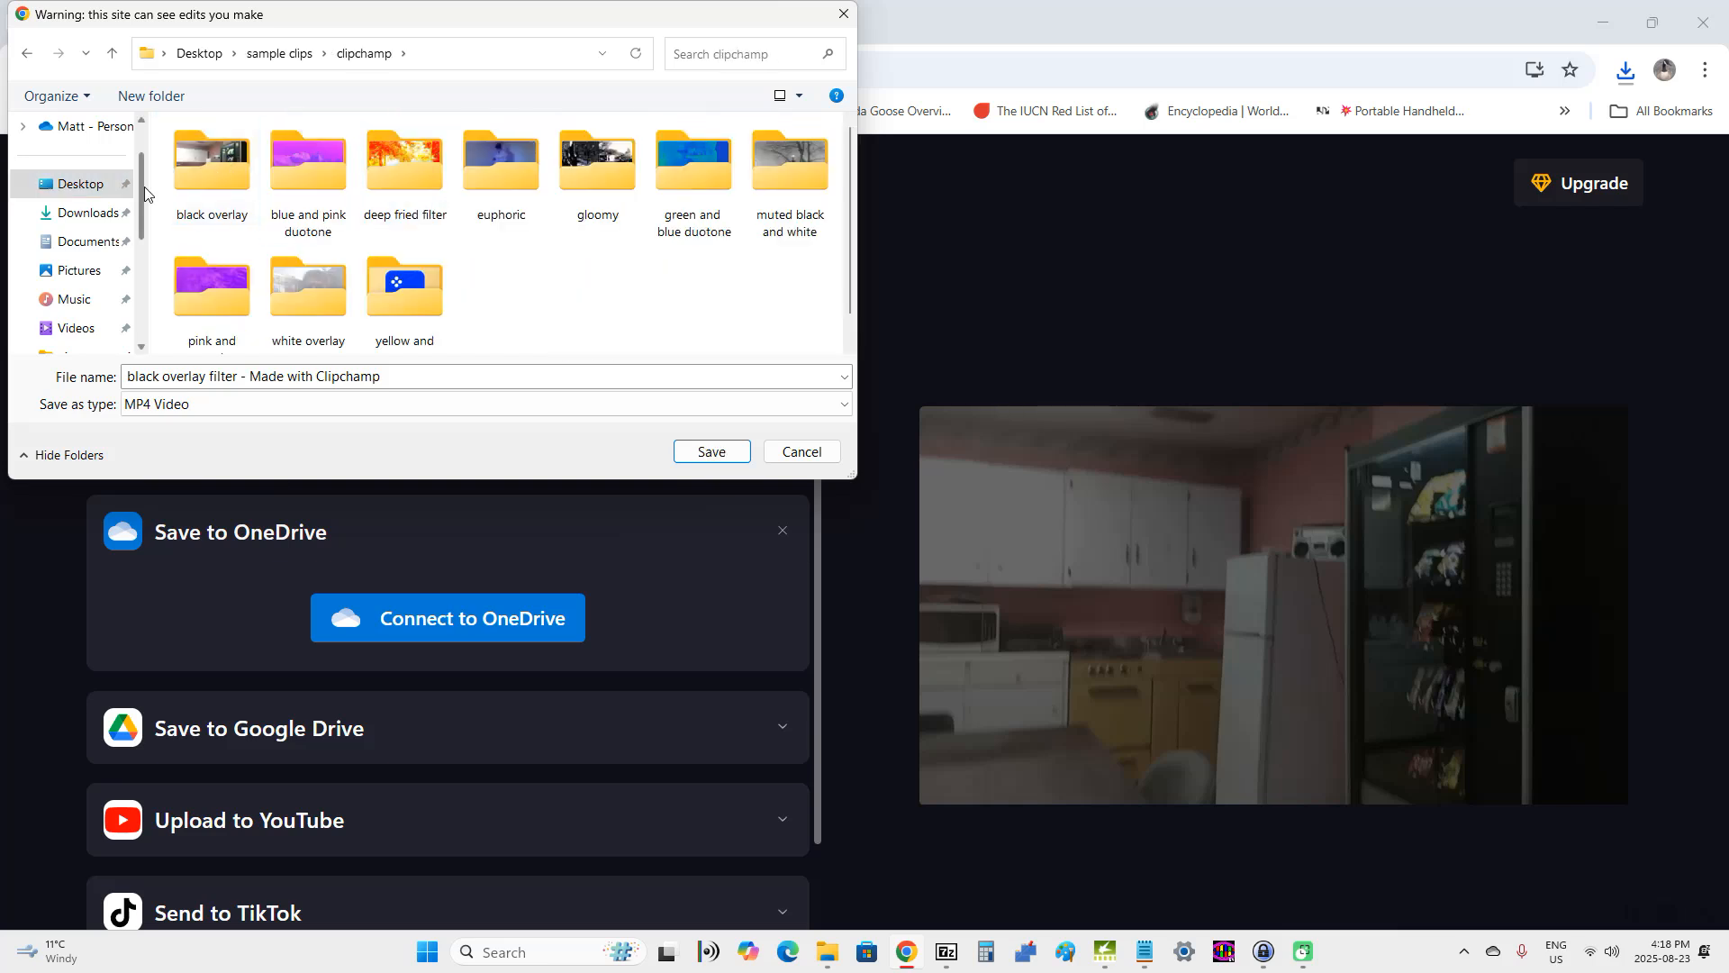
pyautogui.doubleClick(196, 182)
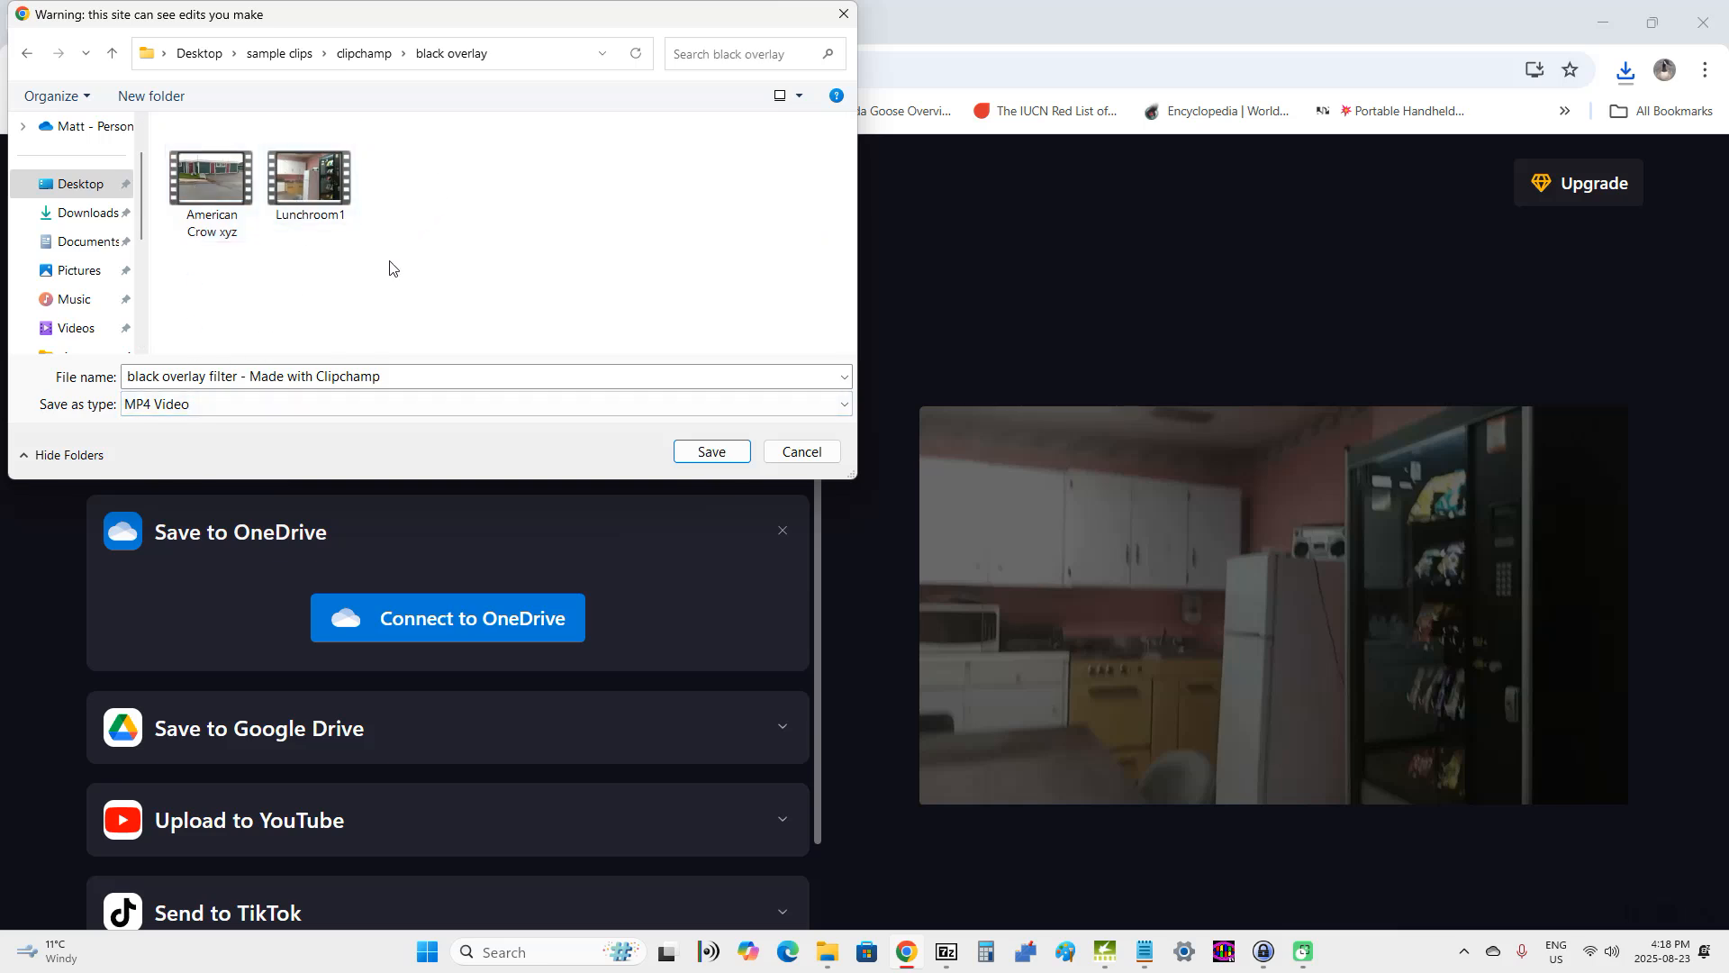
pyautogui.click(715, 452)
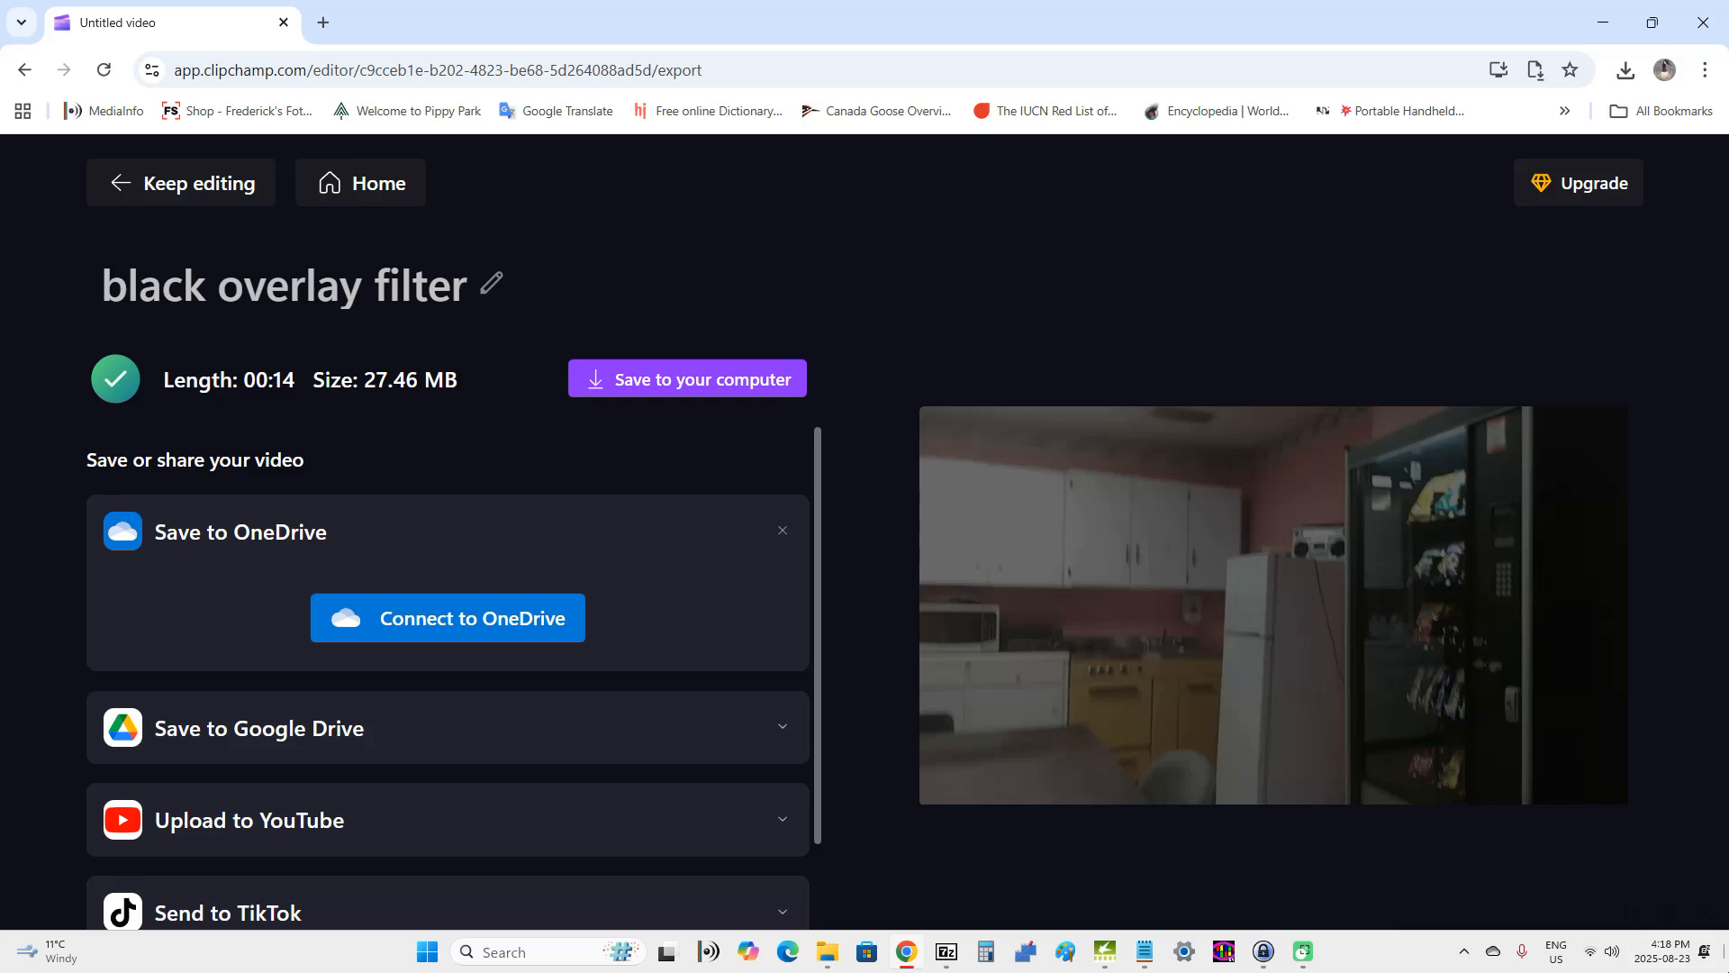
# From the desktop, open the exported video in sample clips > clipchamp > black overlay and play it full screen in Media Player
pyautogui.click(1728, 952)
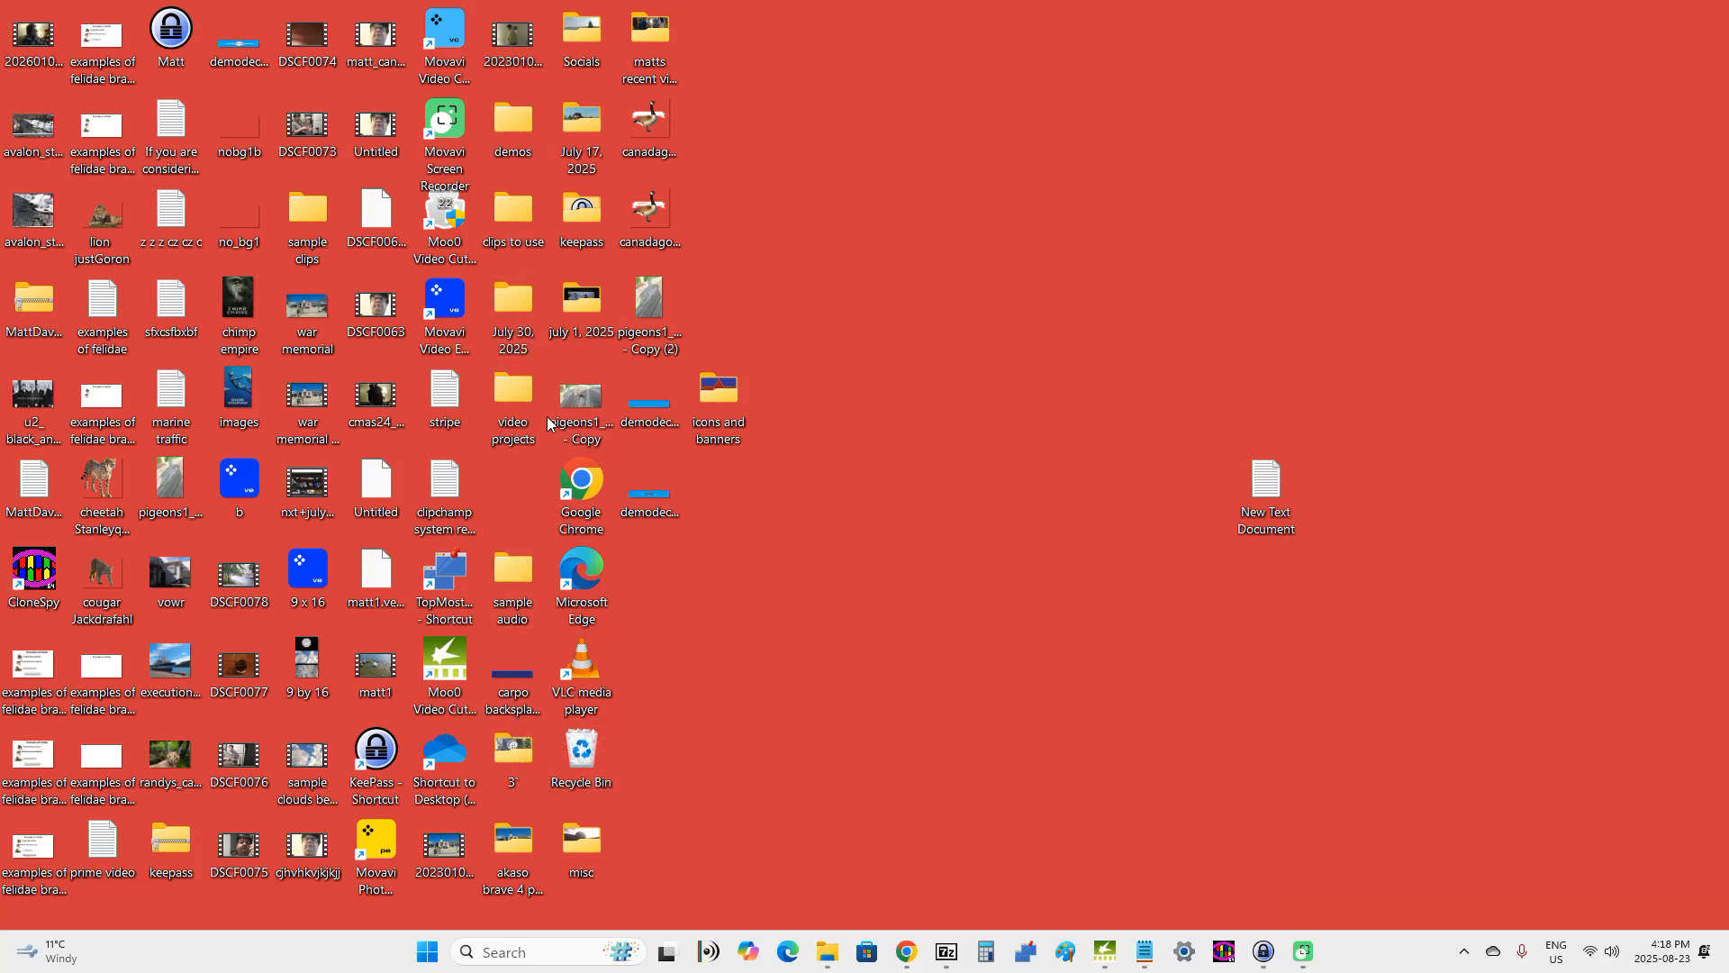
pyautogui.doubleClick(297, 224)
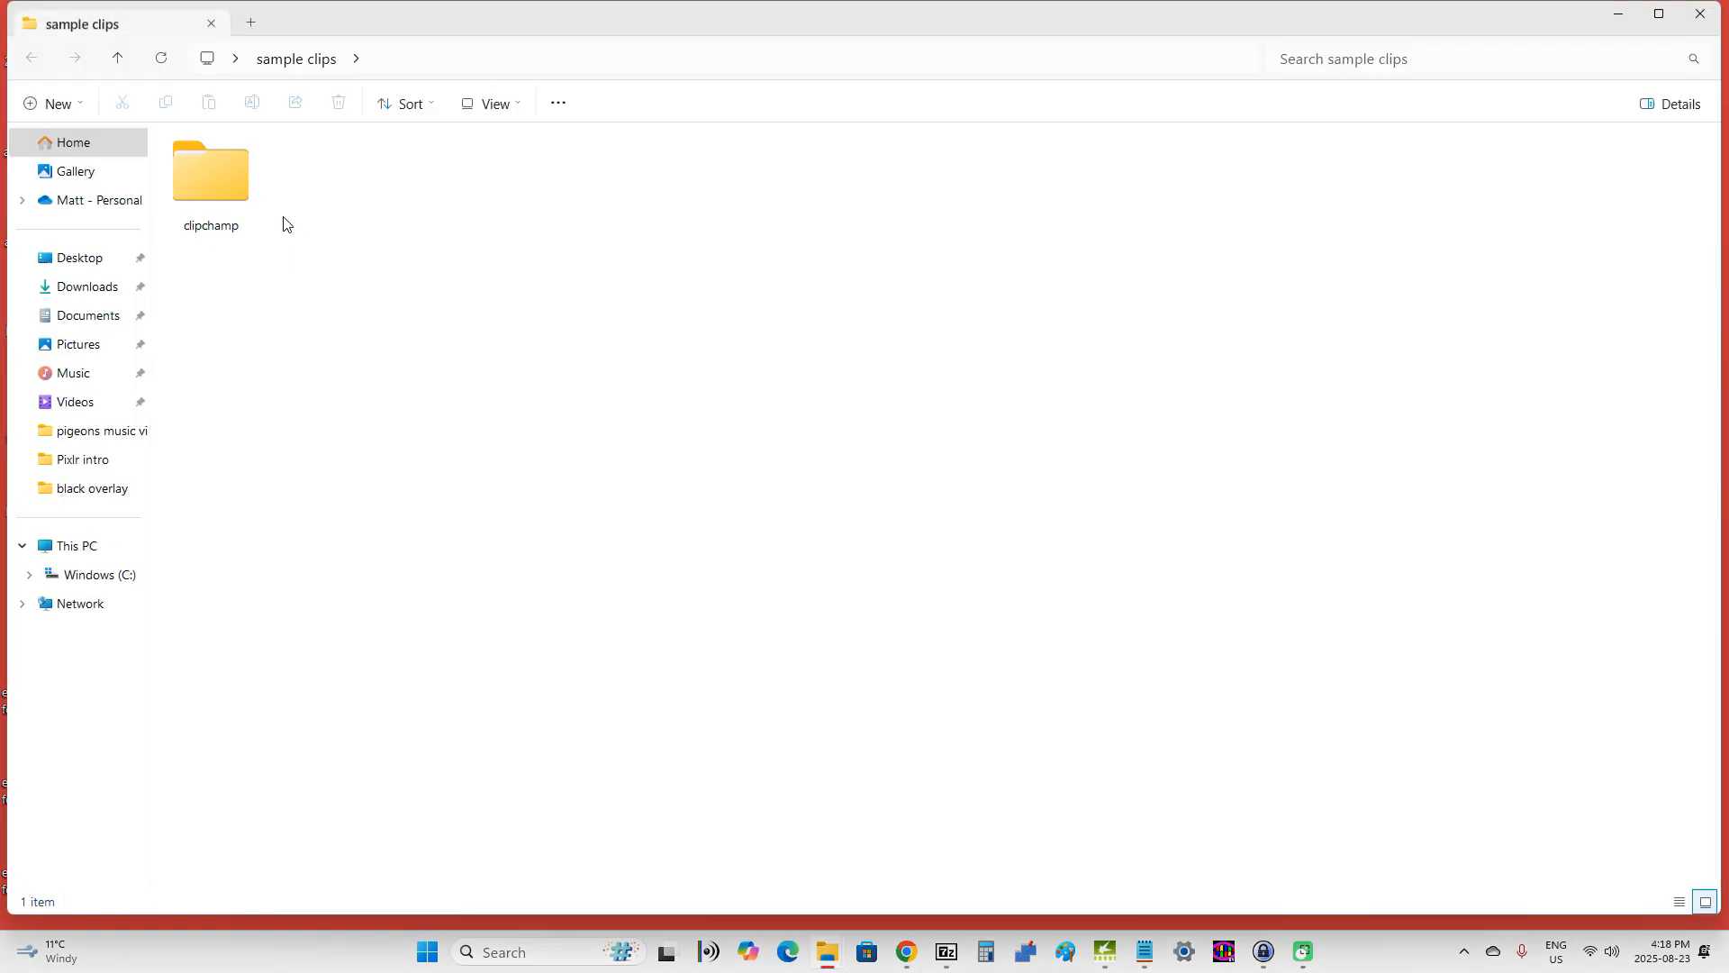
pyautogui.doubleClick(221, 186)
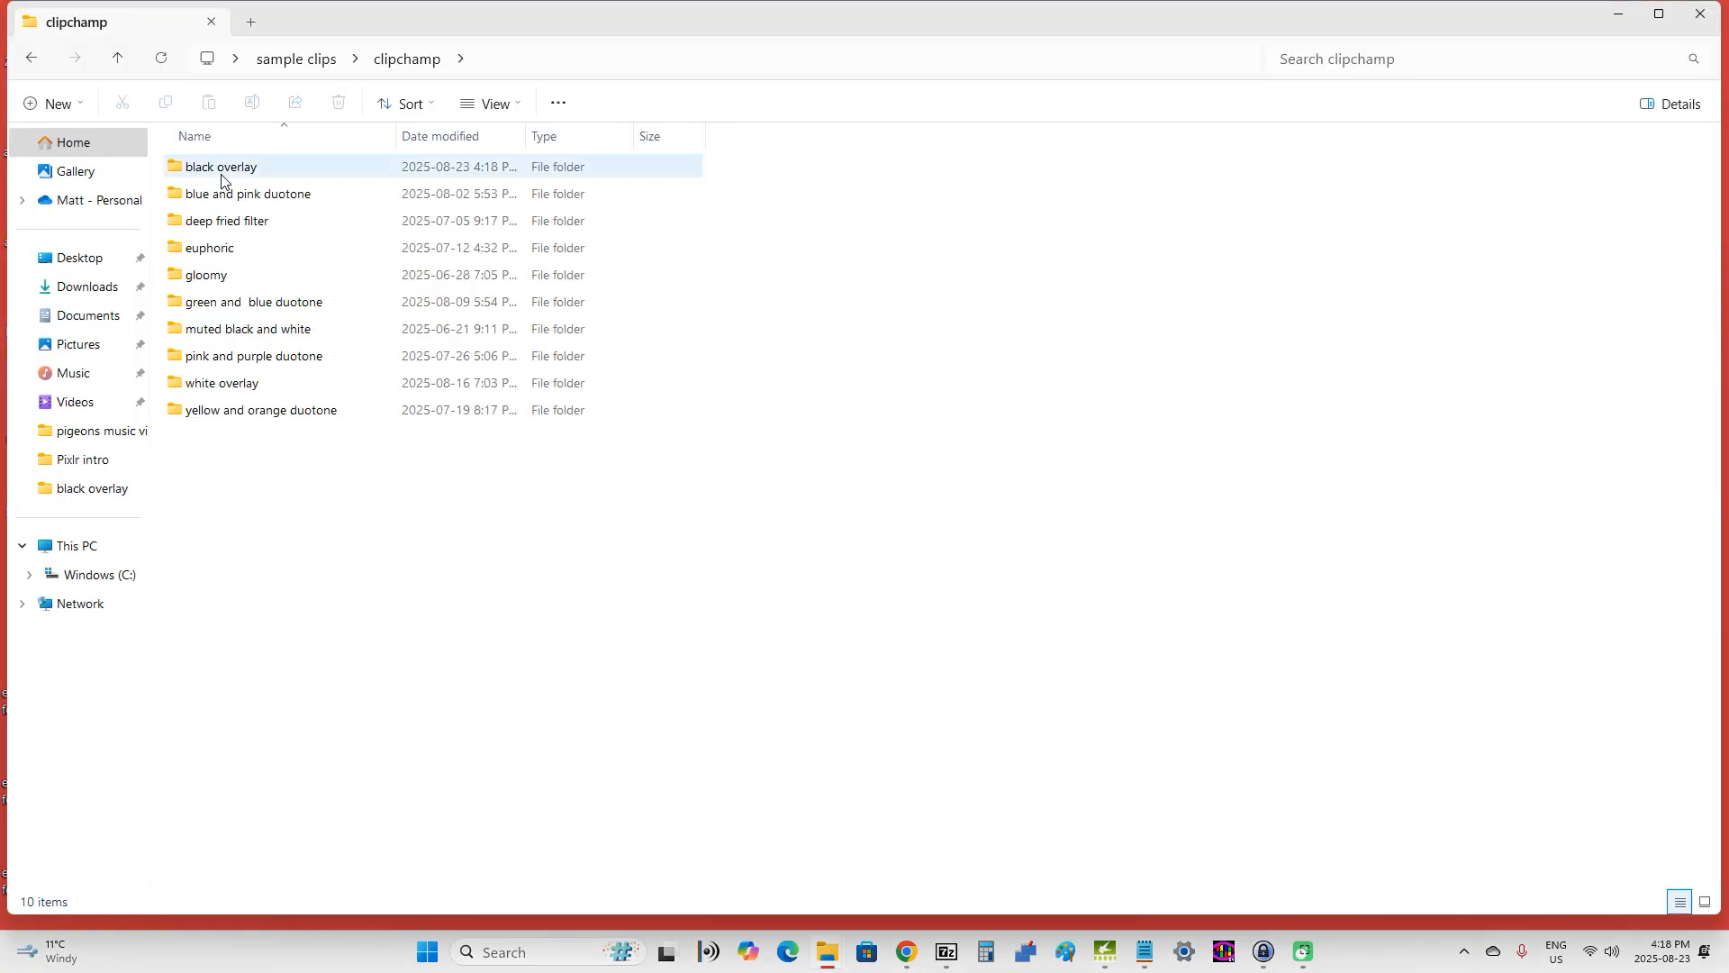
pyautogui.doubleClick(223, 175)
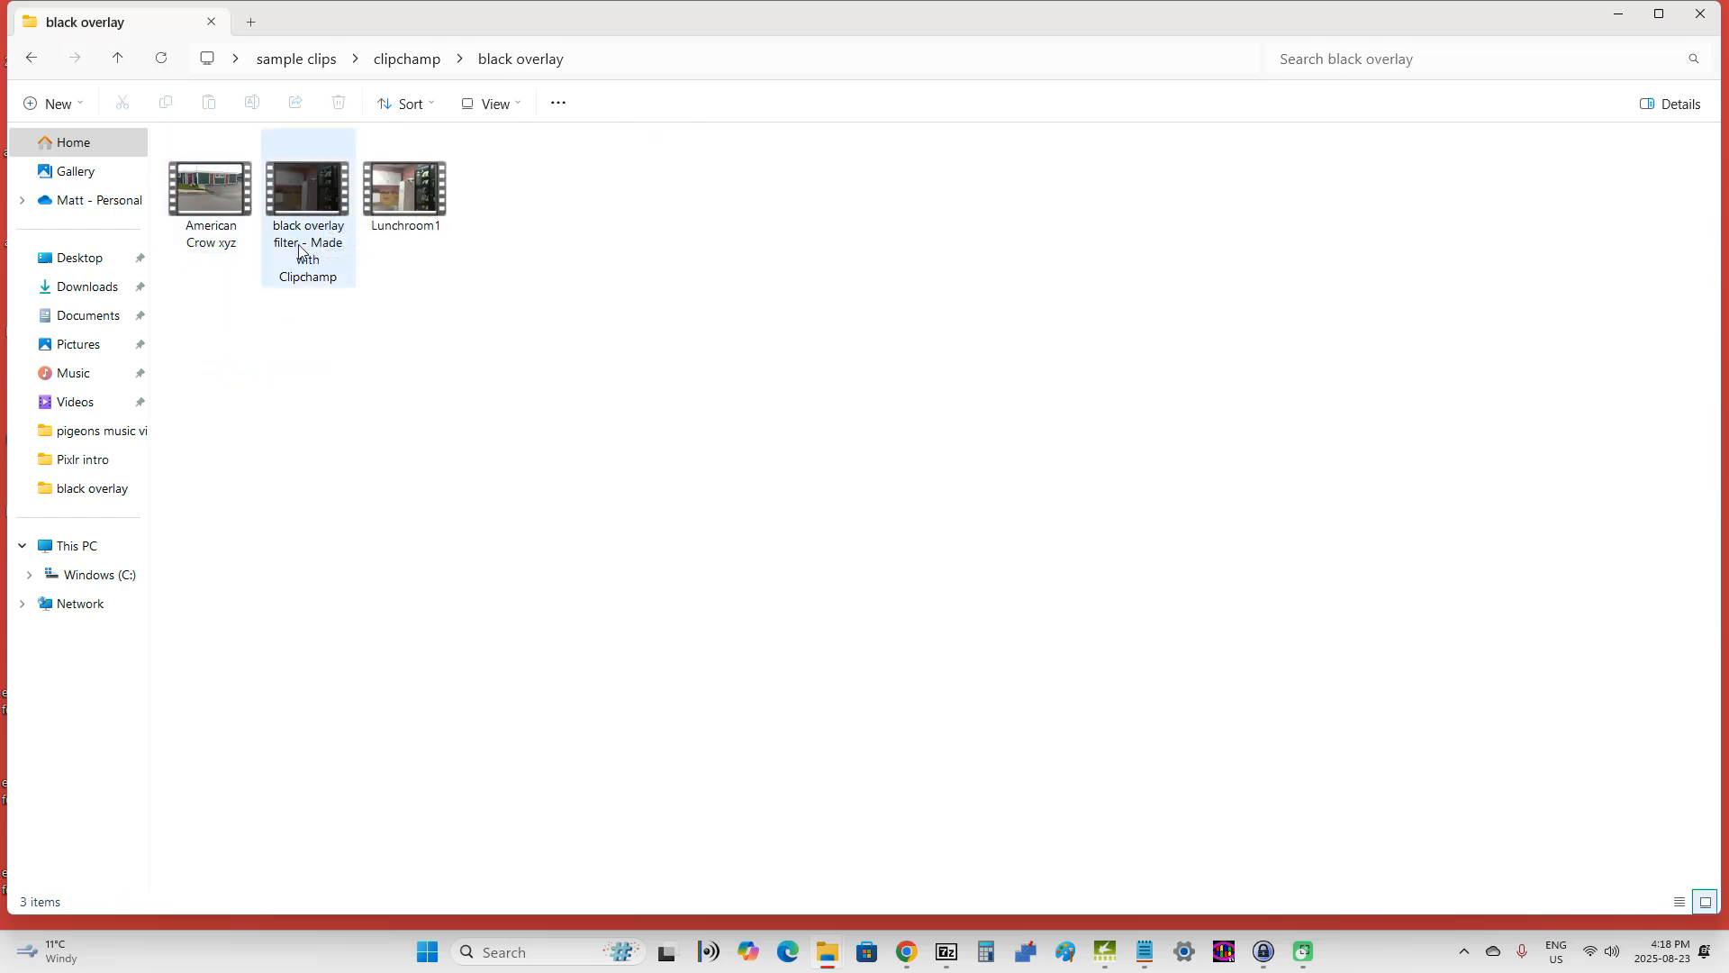
pyautogui.doubleClick(312, 189)
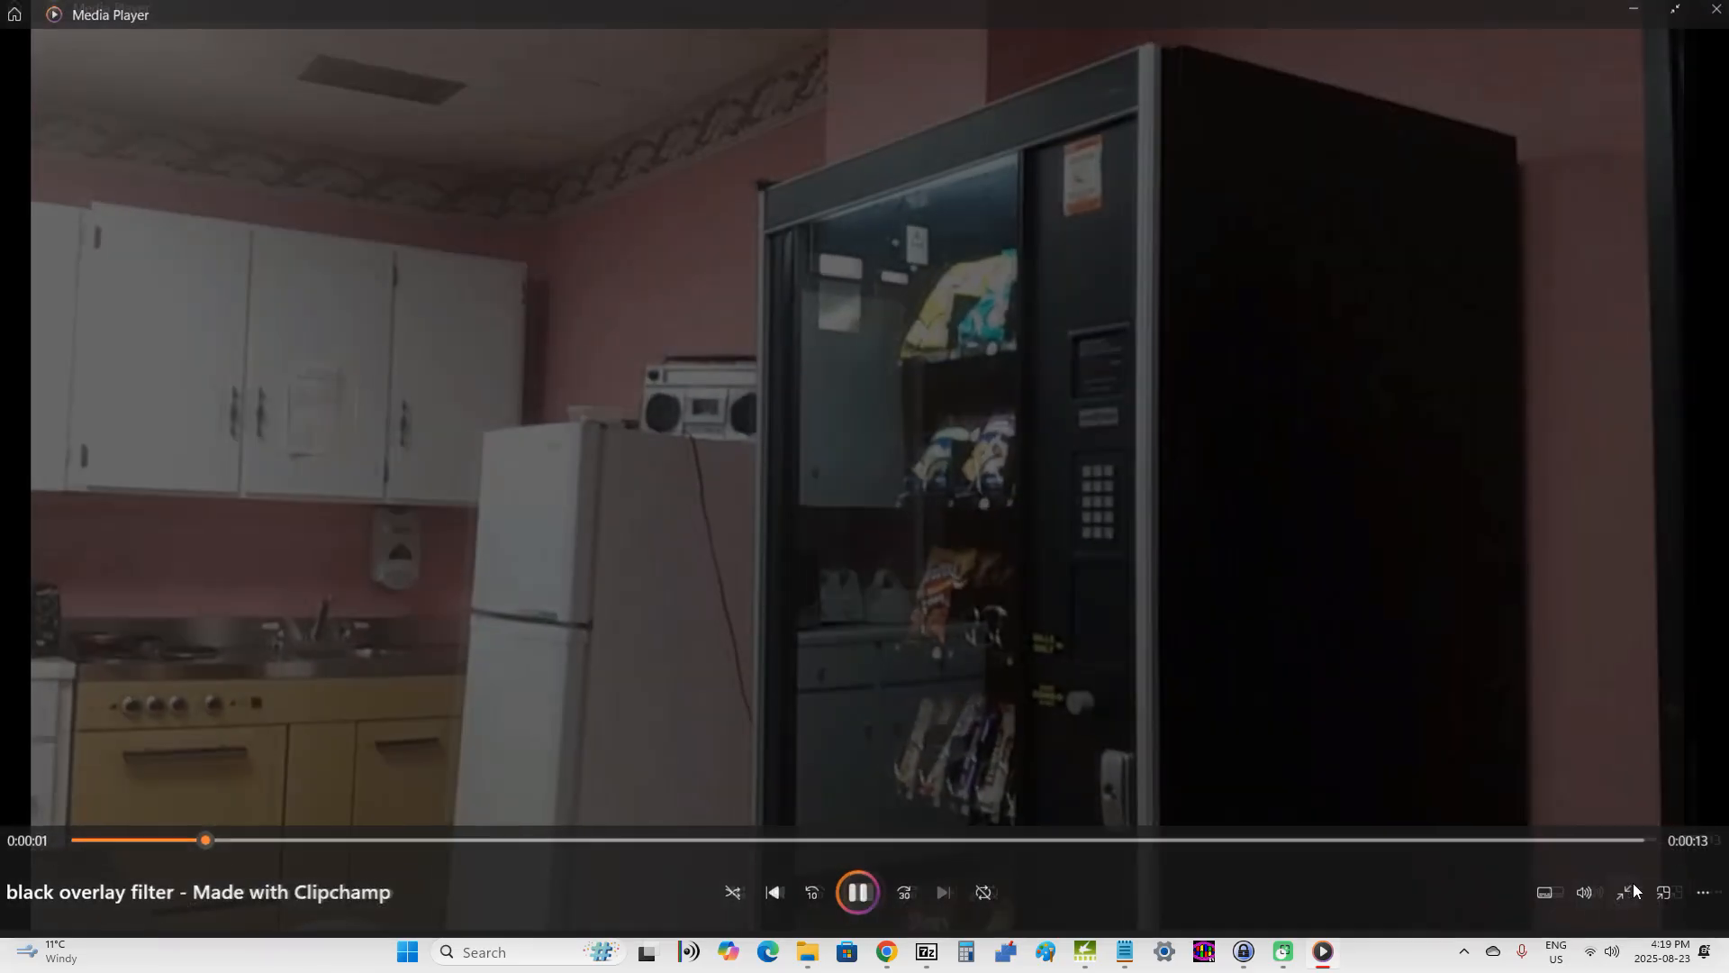
pyautogui.click(1634, 891)
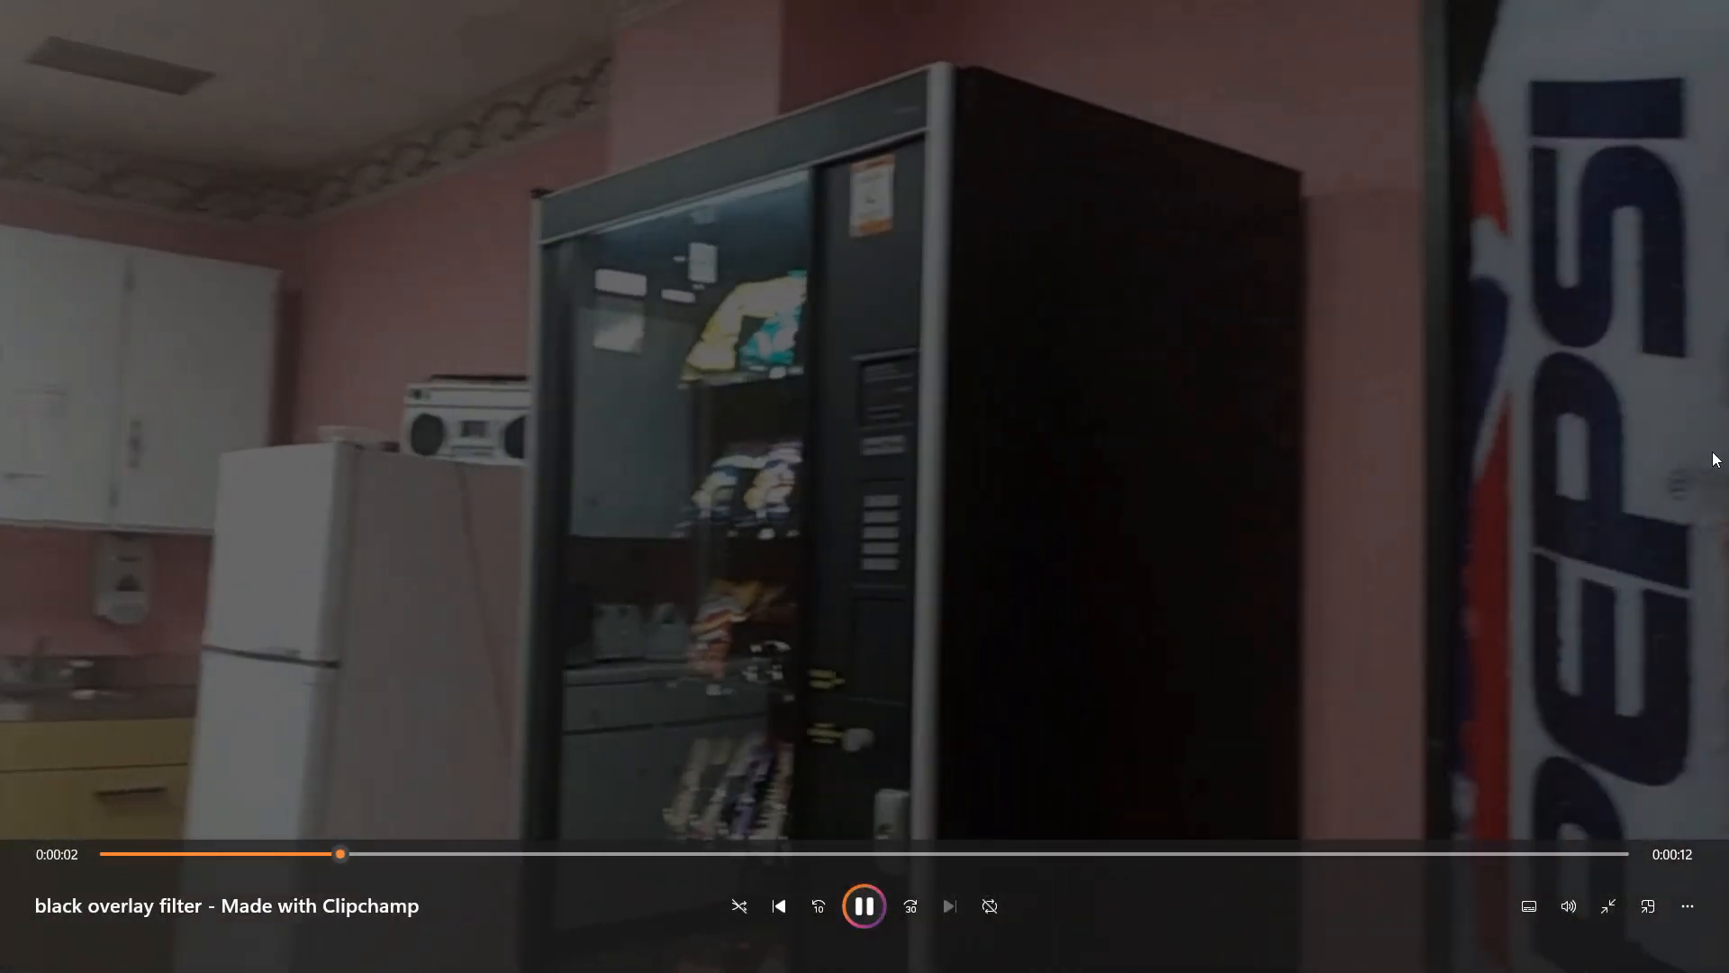